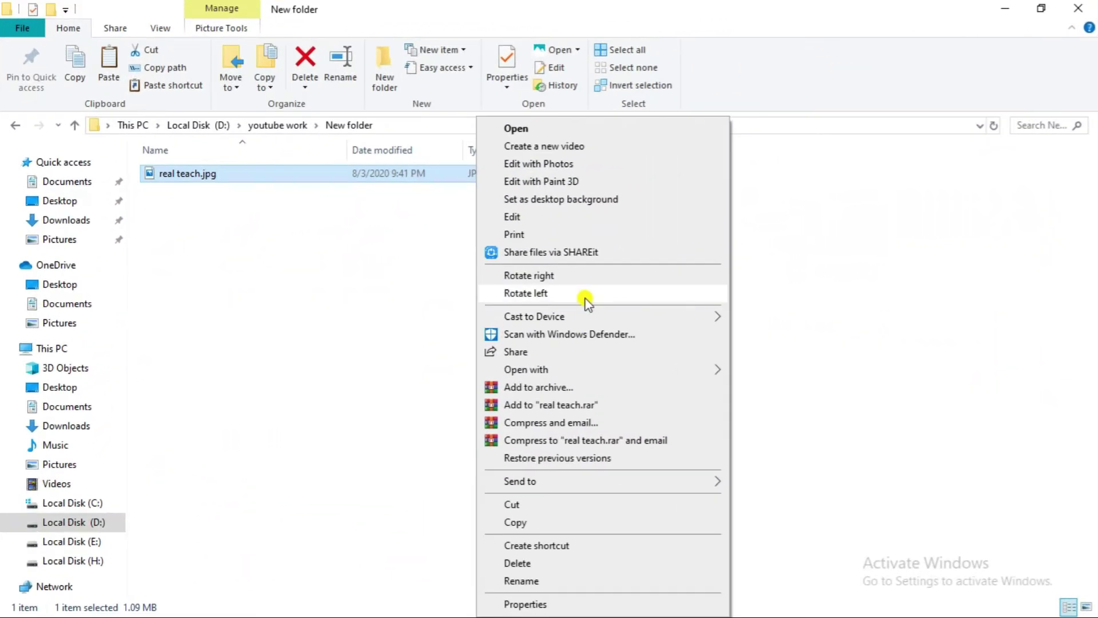
Open real teach.jpg from File Explorer in Adobe Photoshop CS6
mouse_move(526, 369)
left_click(806, 371)
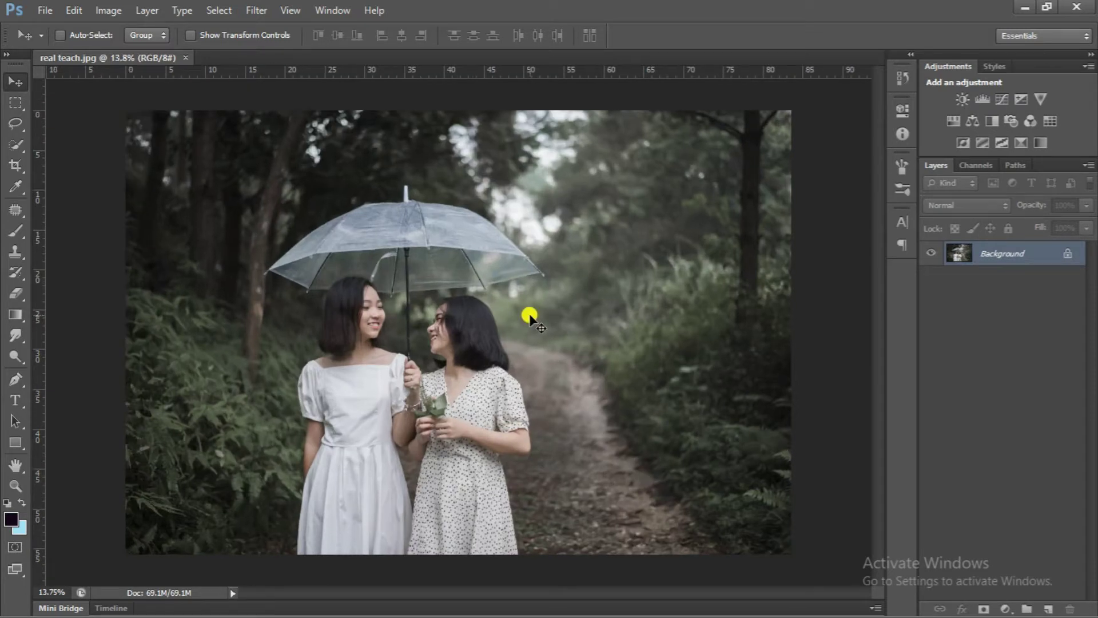
Duplicate the background and add a Color Balance layer pushing midtones toward green and cyan
key("ctrl+j")
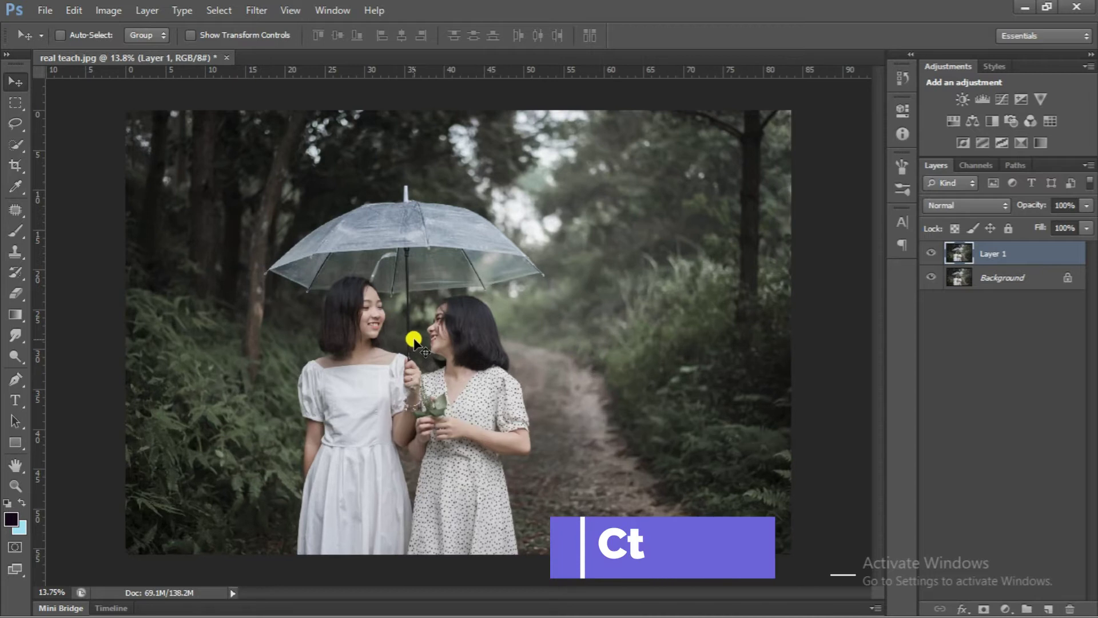
scroll(417, 343, "up", 1)
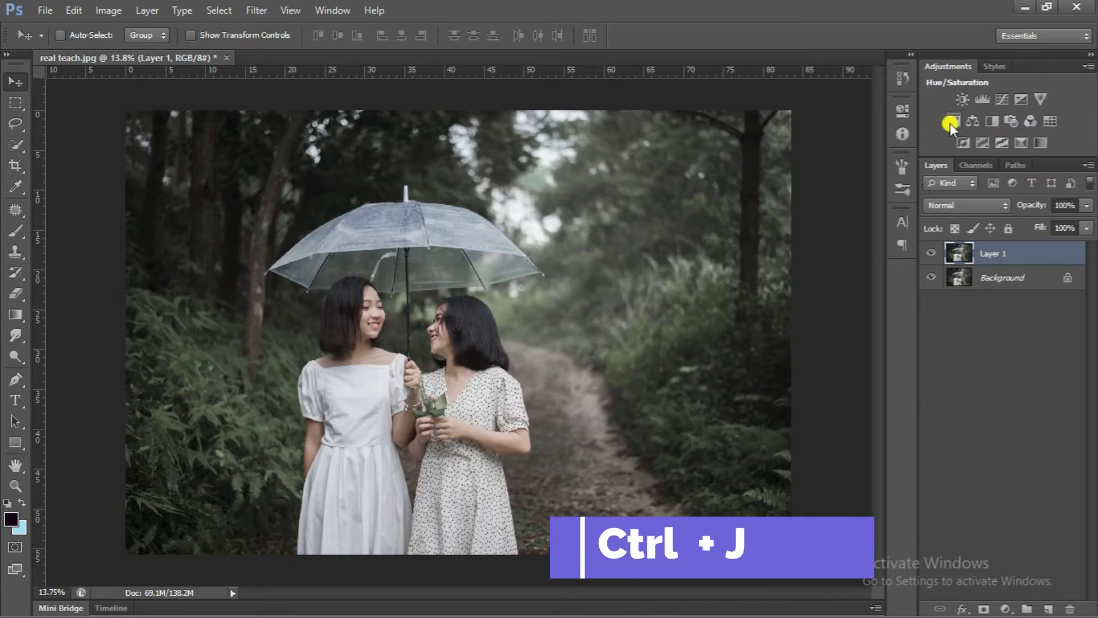
left_click(969, 122)
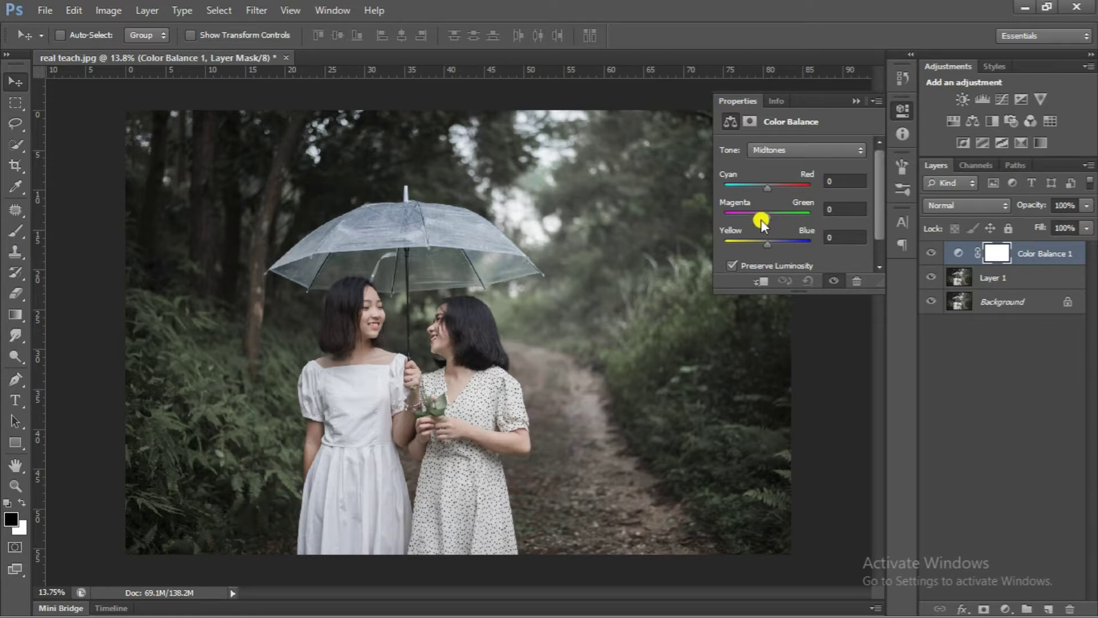
left_click_drag(767, 214, 791, 214)
left_click_drag(766, 246, 771, 243)
mouse_move(767, 187)
left_mouse_down()
mouse_move(755, 188)
mouse_move(786, 220)
left_mouse_up()
left_click_drag(755, 188, 795, 215)
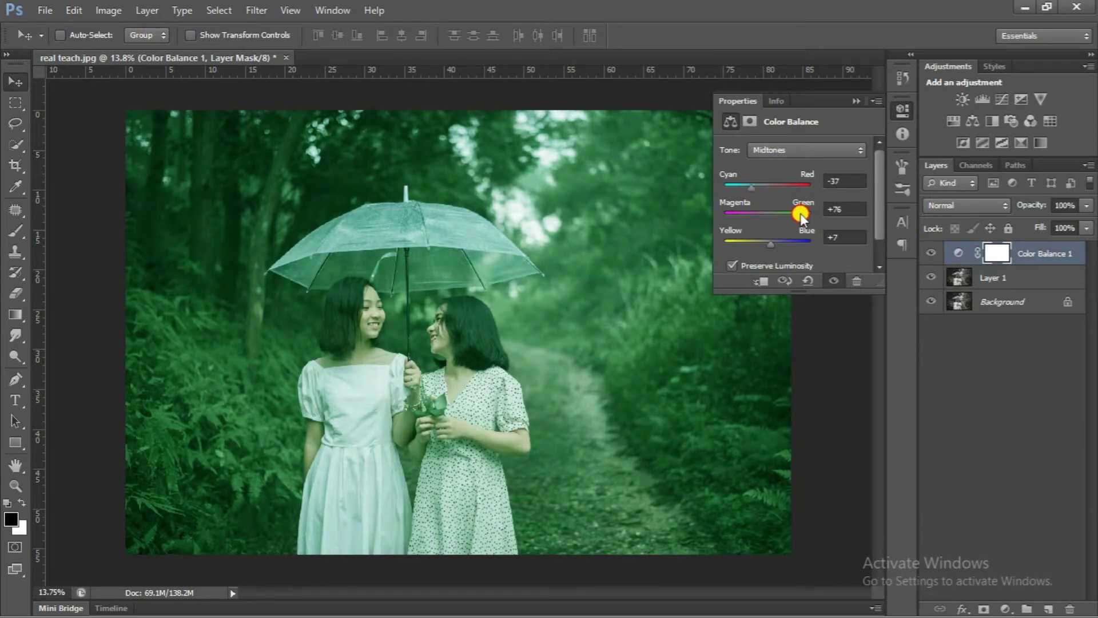
Tint the Color Balance shadows toward green and the highlights slightly green and cyan
left_click(828, 150)
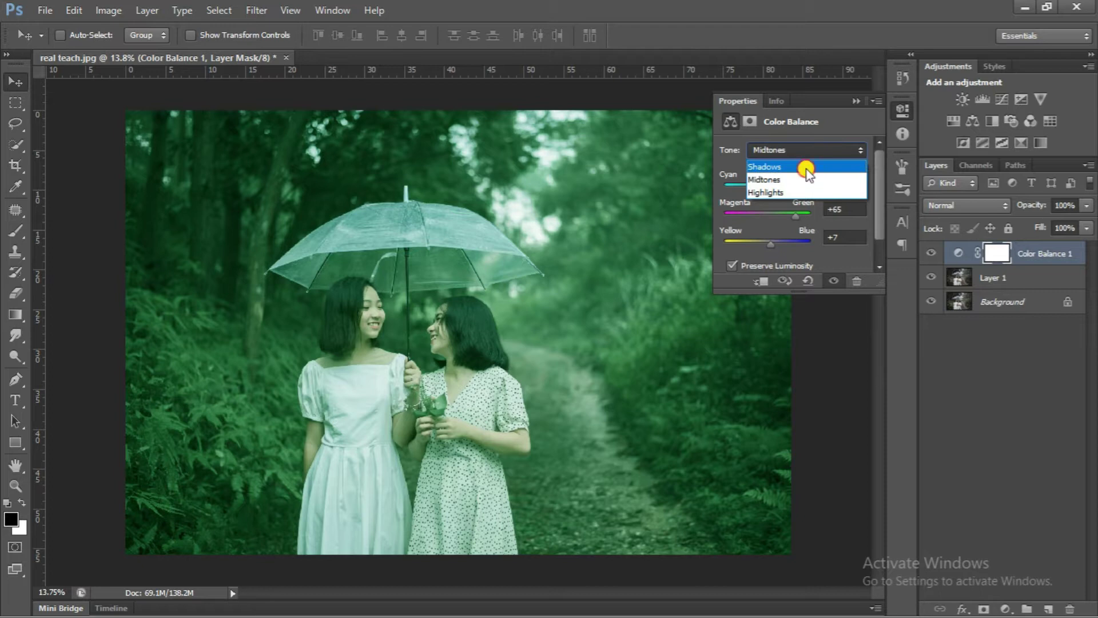
left_click(807, 168)
mouse_move(769, 216)
left_mouse_down()
mouse_move(784, 217)
mouse_move(771, 252)
left_mouse_up()
left_click(787, 153)
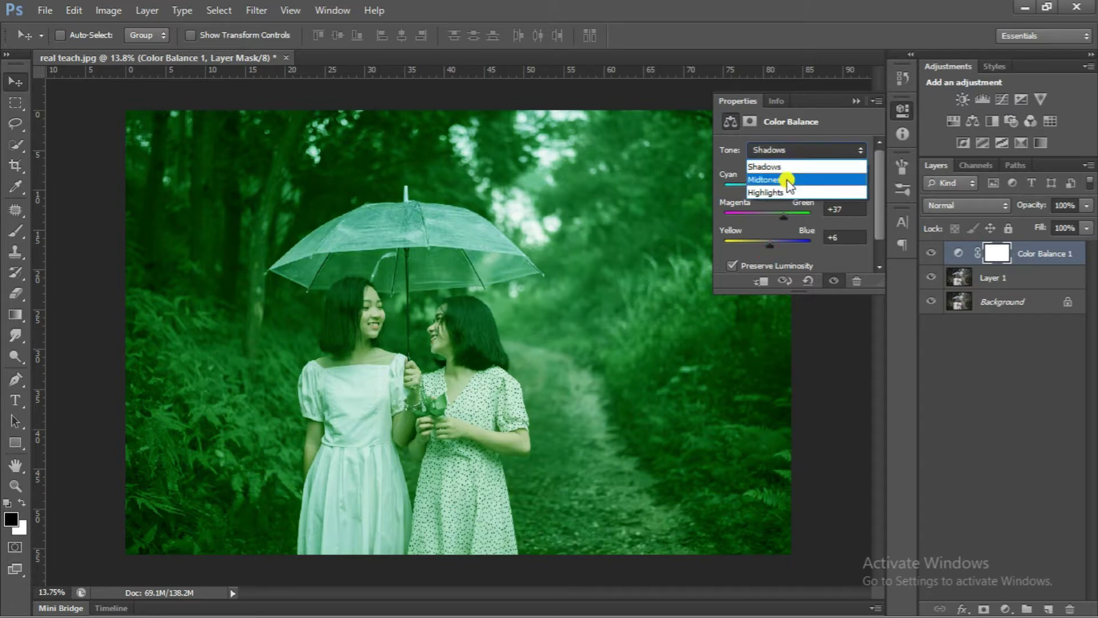
left_click(781, 179)
left_click(784, 151)
left_click(782, 192)
mouse_move(768, 214)
left_mouse_down()
mouse_move(777, 215)
mouse_move(764, 189)
left_mouse_up()
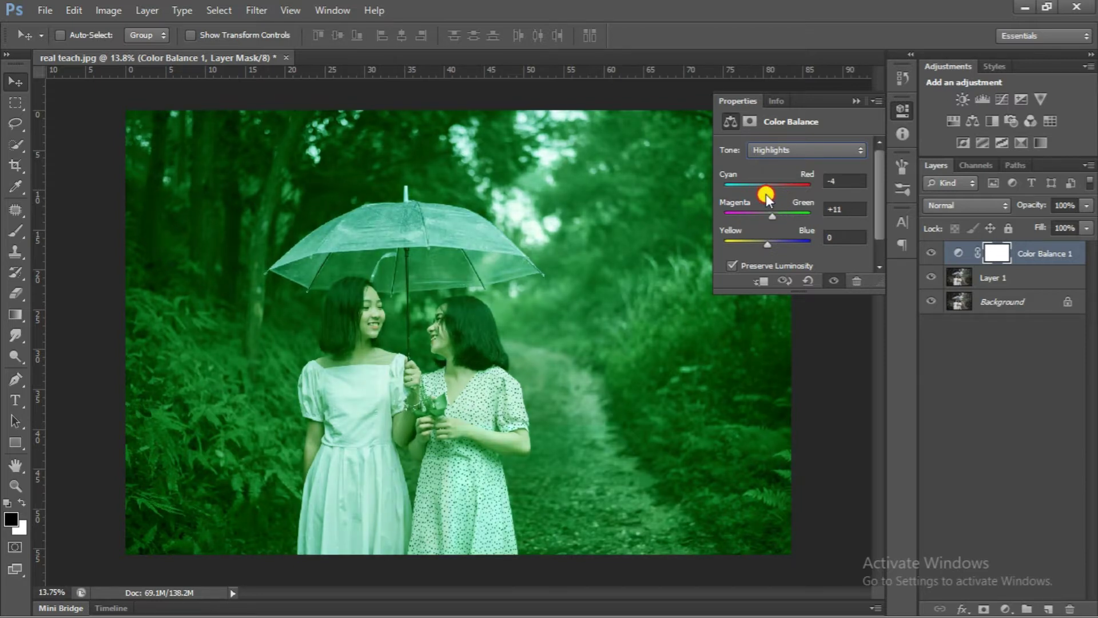
left_click(857, 100)
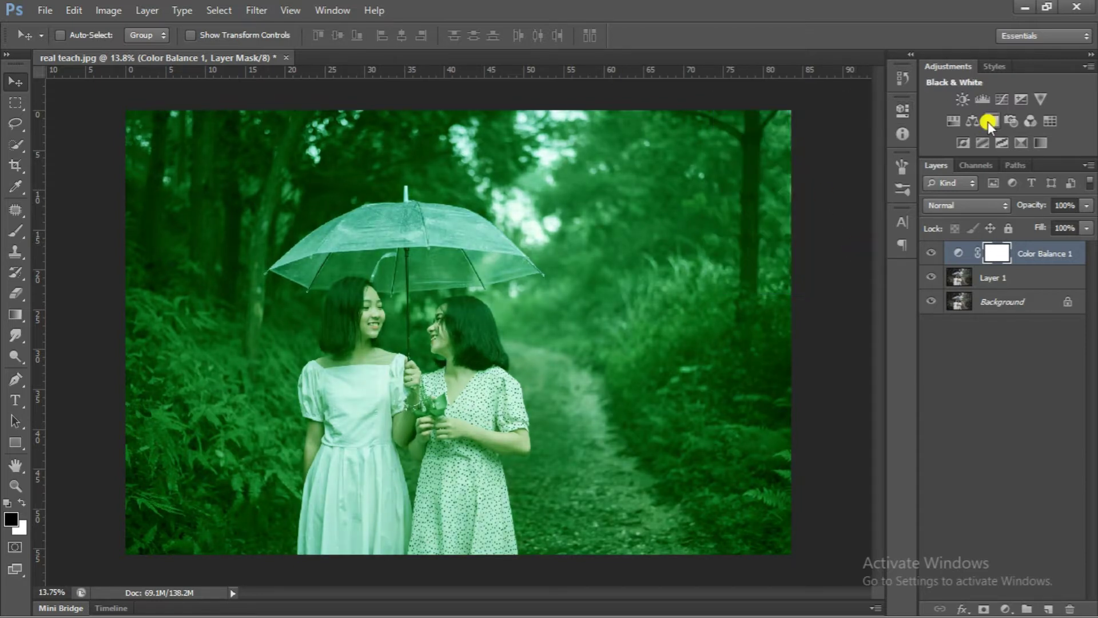
Add a hidden Hue/Saturation layer (Hue -26, Saturation +7, Lightness -9), then reselect Color Balance 1
left_click(954, 122)
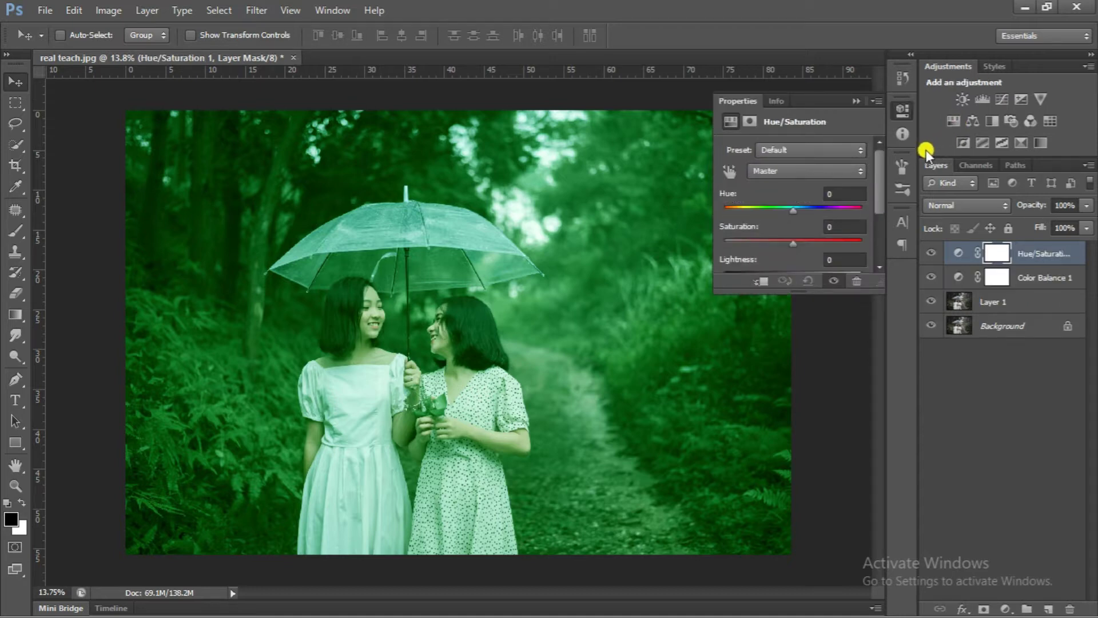
mouse_move(800, 211)
left_mouse_down()
mouse_move(765, 215)
mouse_move(802, 243)
mouse_move(777, 212)
left_mouse_up()
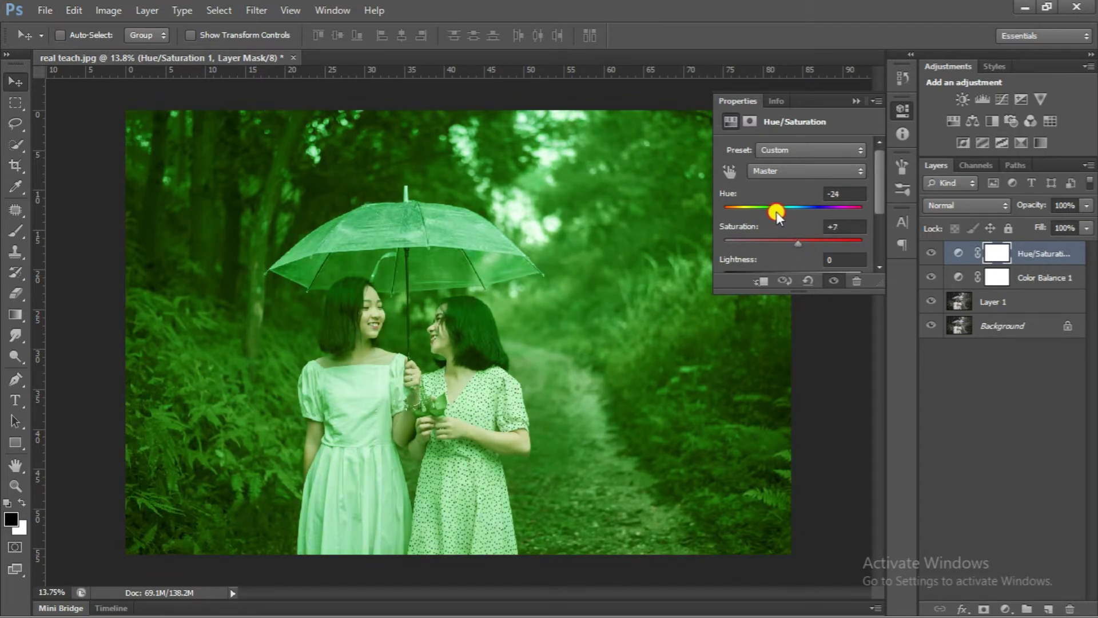
scroll(794, 249, "down", 1)
mouse_move(792, 260)
left_mouse_down()
mouse_move(777, 264)
mouse_move(787, 265)
left_mouse_up()
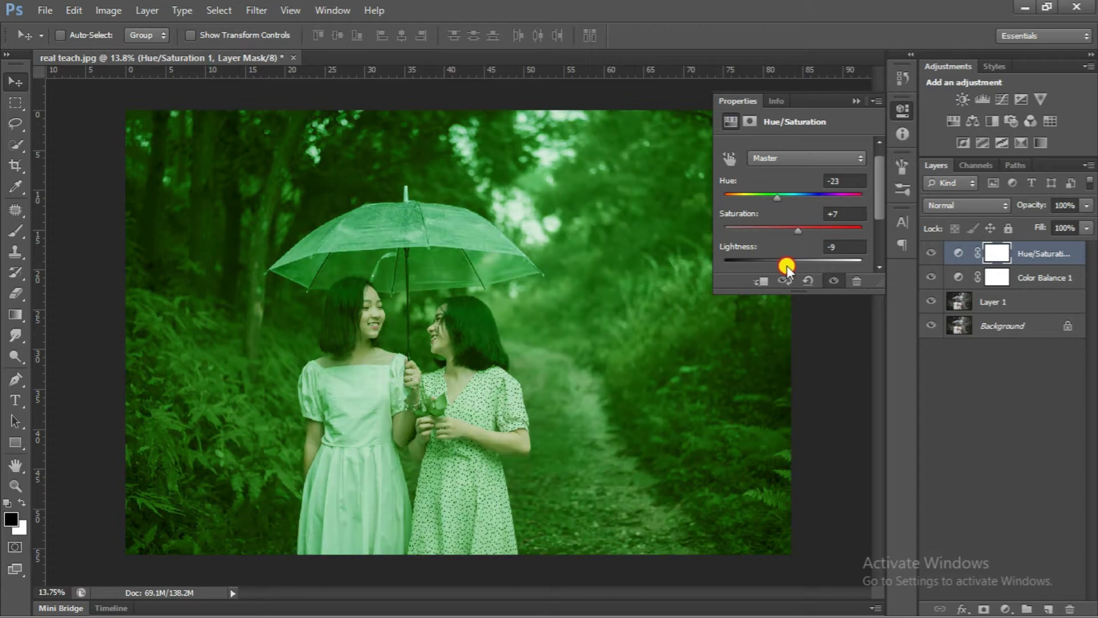
left_click_drag(769, 201, 775, 204)
left_click(853, 99)
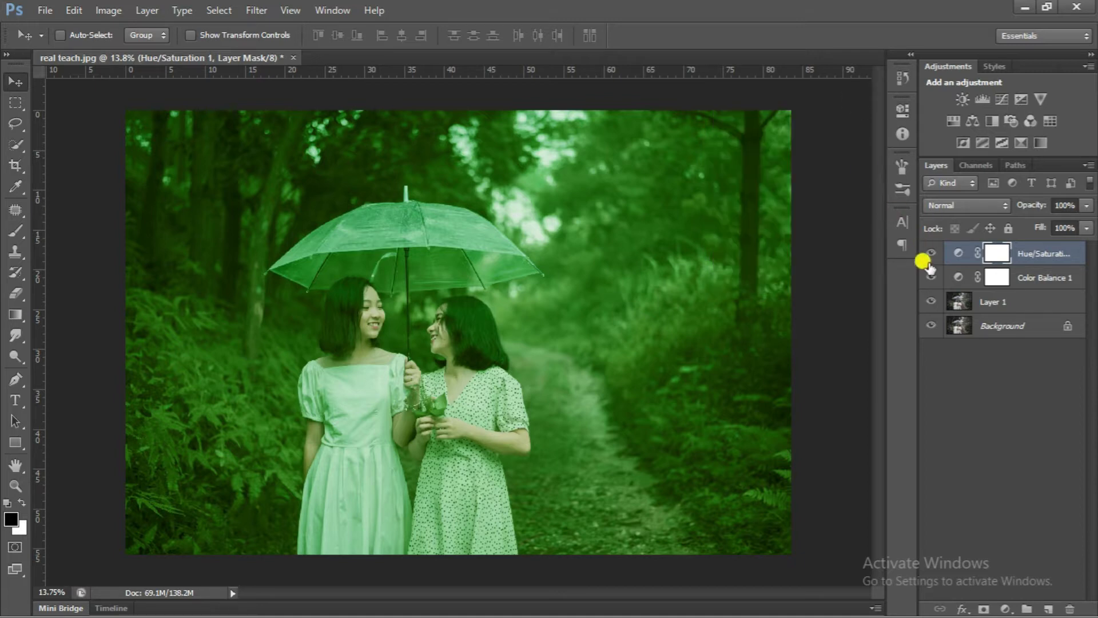
left_click(931, 253)
left_click(980, 278)
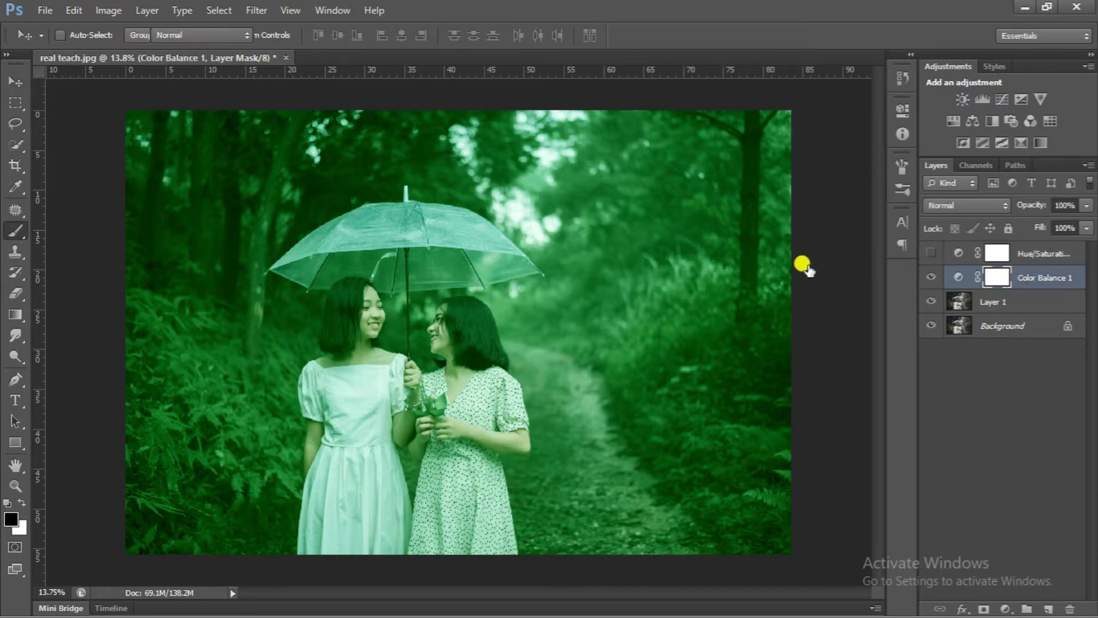
Paint black on the Color Balance mask over the white dress and umbrella
key("b")
key("ctrl+minus")
key("bracketright")
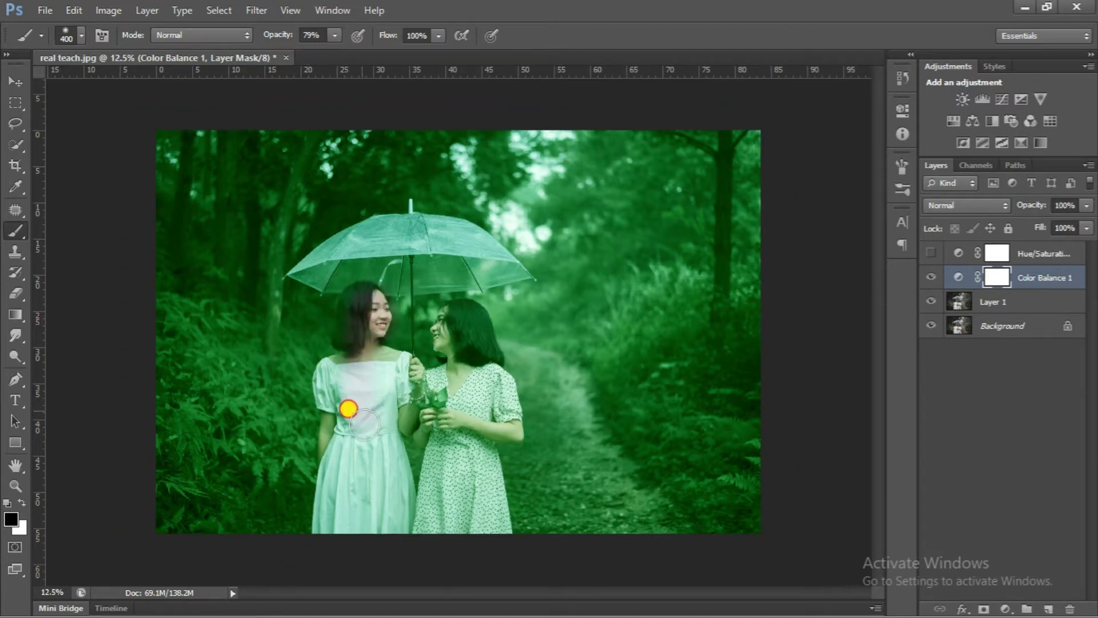
mouse_move(353, 393)
left_mouse_down()
mouse_move(371, 501)
mouse_move(319, 368)
left_mouse_up()
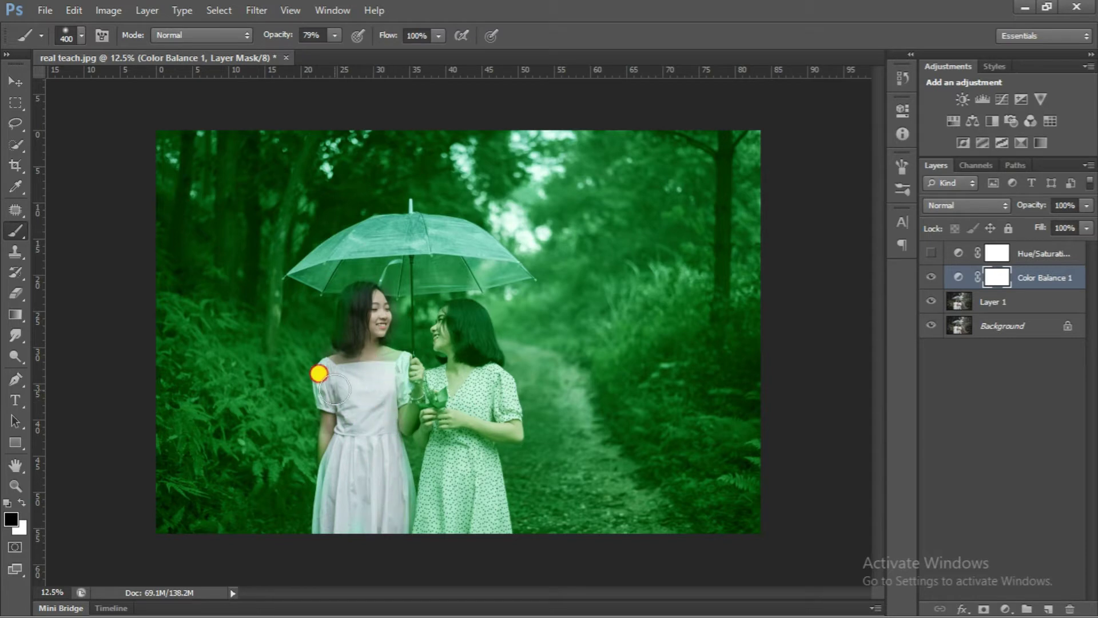
key("bracketright")
key("bracketright")
left_click_drag(343, 228, 453, 241)
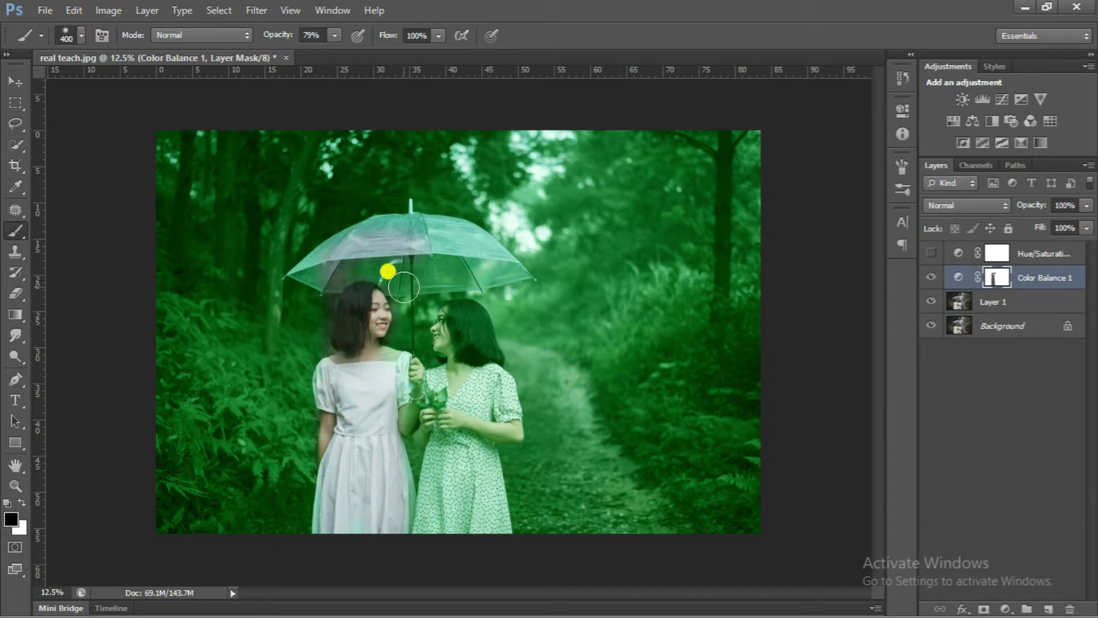
key("bracketleft")
key("bracketleft")
key("bracketleft")
left_click_drag(424, 252, 398, 287)
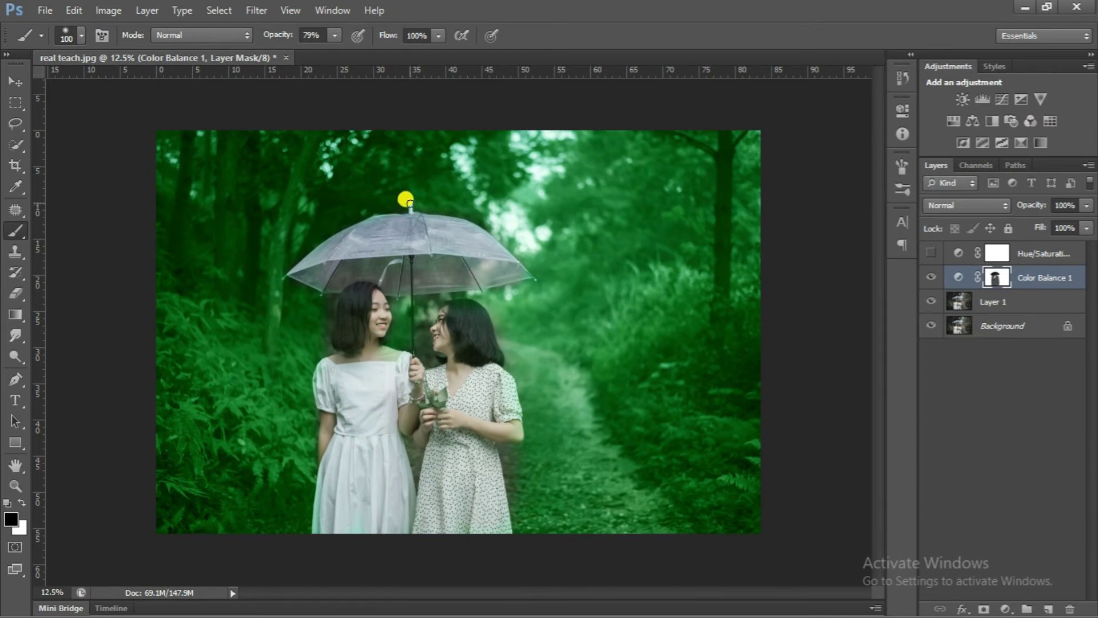
Zoom in and mask the green off the brown path right of the second girl
scroll(497, 252, "up", 2)
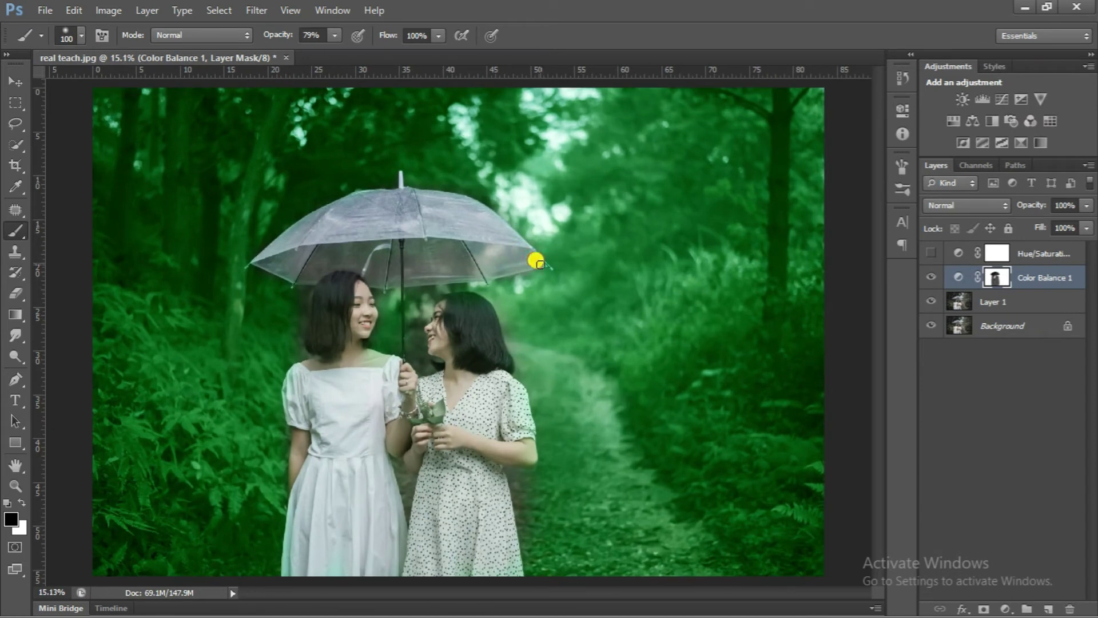
key("bracketright")
key("bracketright")
scroll(313, 499, "up", 1)
key("bracketright")
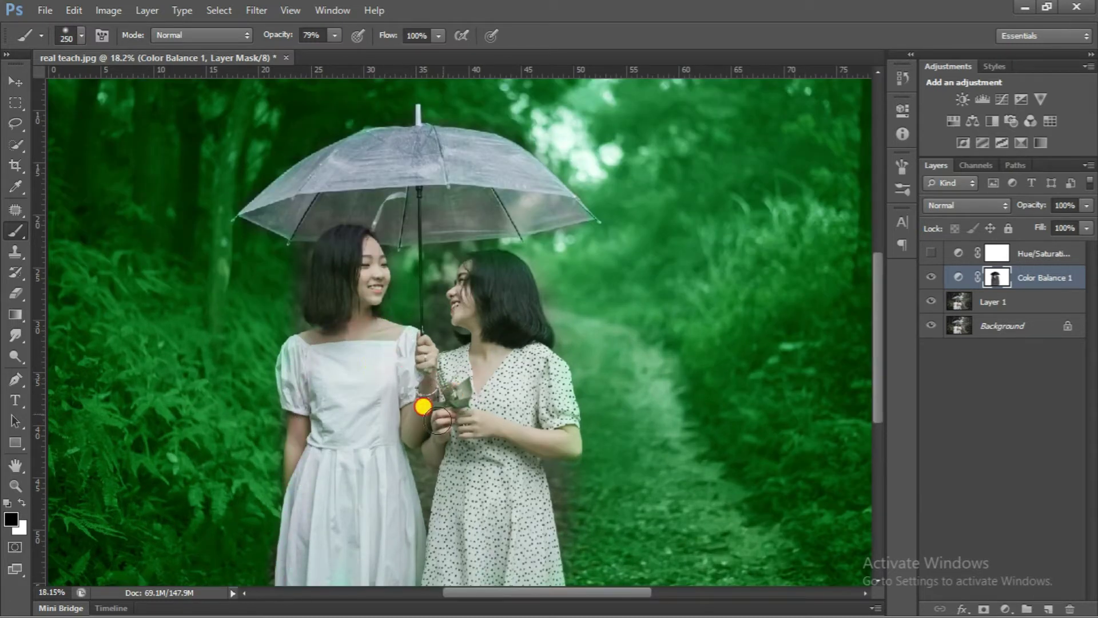
key("bracketright")
key("bracketright")
key("bracketright")
key("bracketright")
key("bracketright")
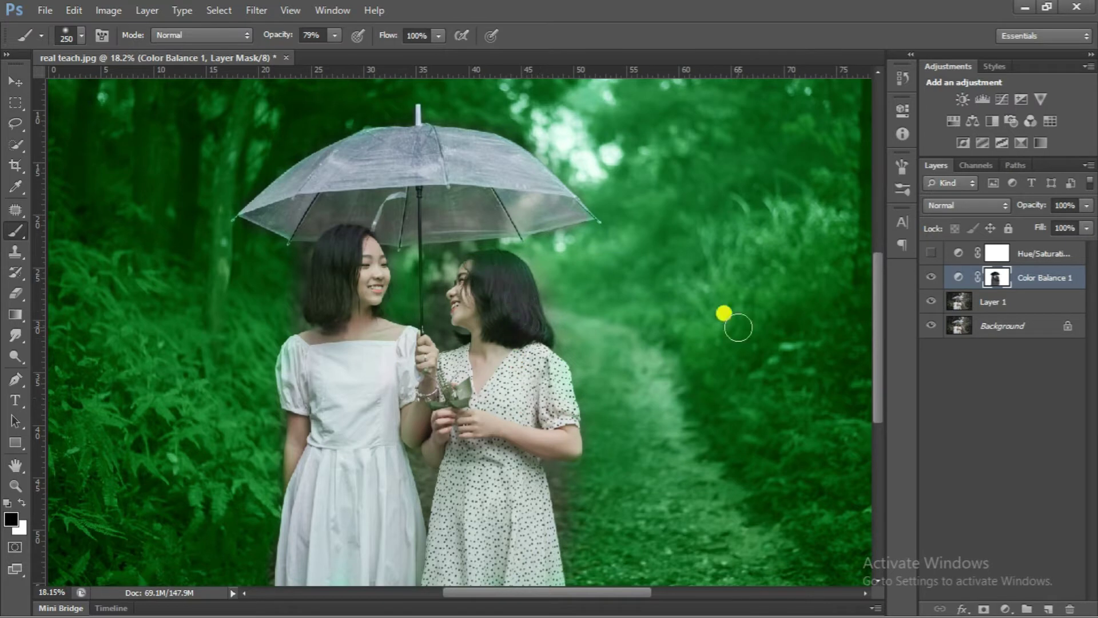
mouse_move(595, 451)
left_mouse_down()
mouse_move(592, 346)
mouse_move(715, 515)
left_mouse_up()
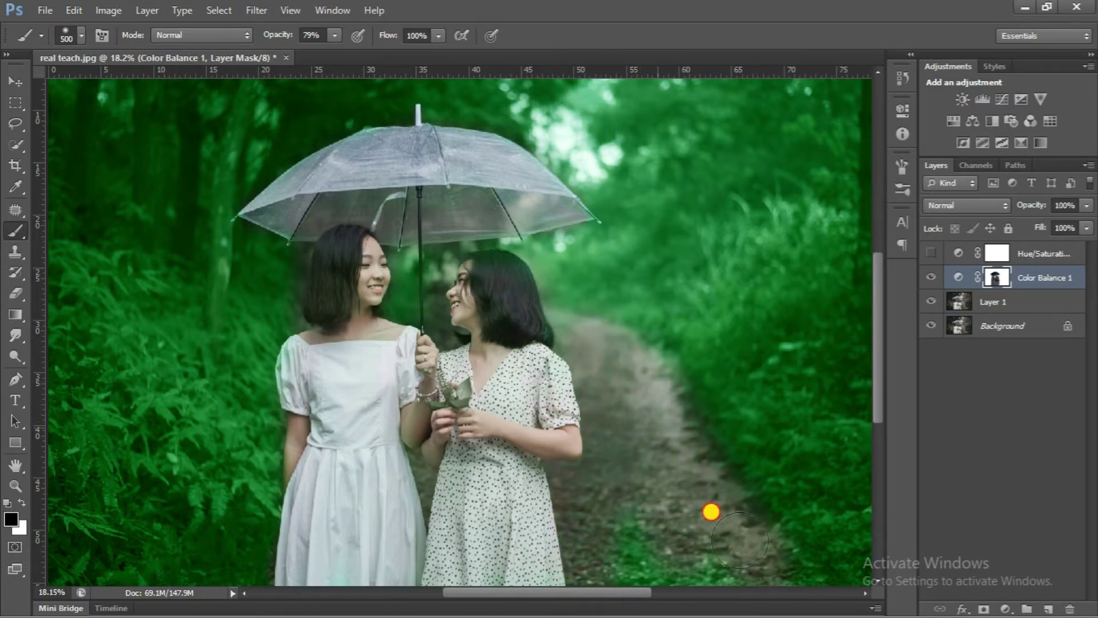
key("bracketleft")
key("bracketleft")
key("bracketleft")
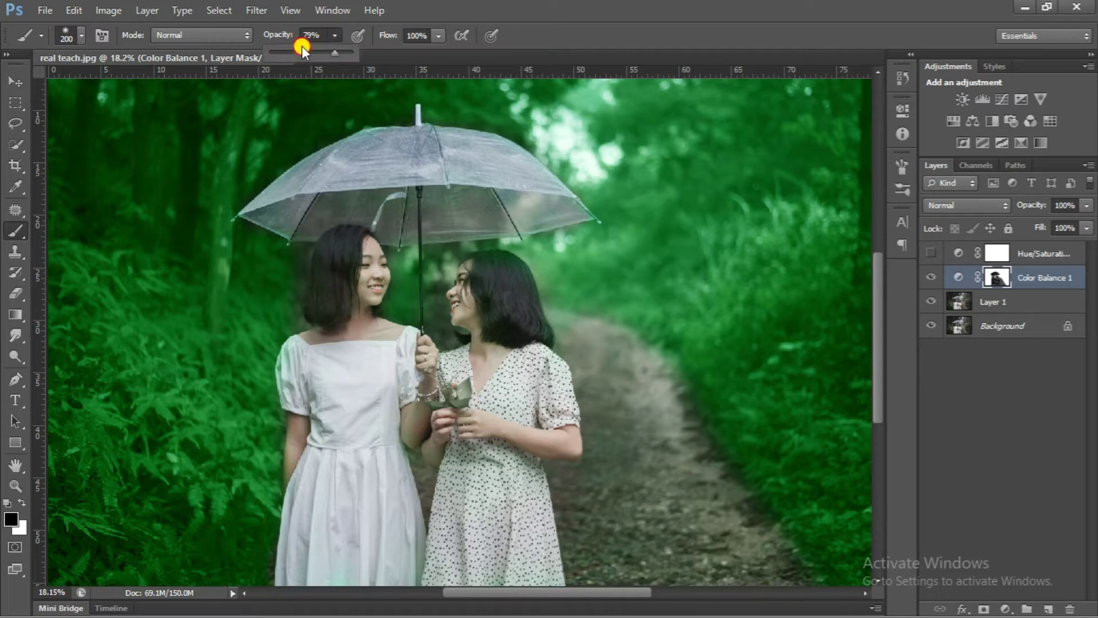
Mask the green off the left tree trunks and tone down the right-hand trunk
key("ctrl+0")
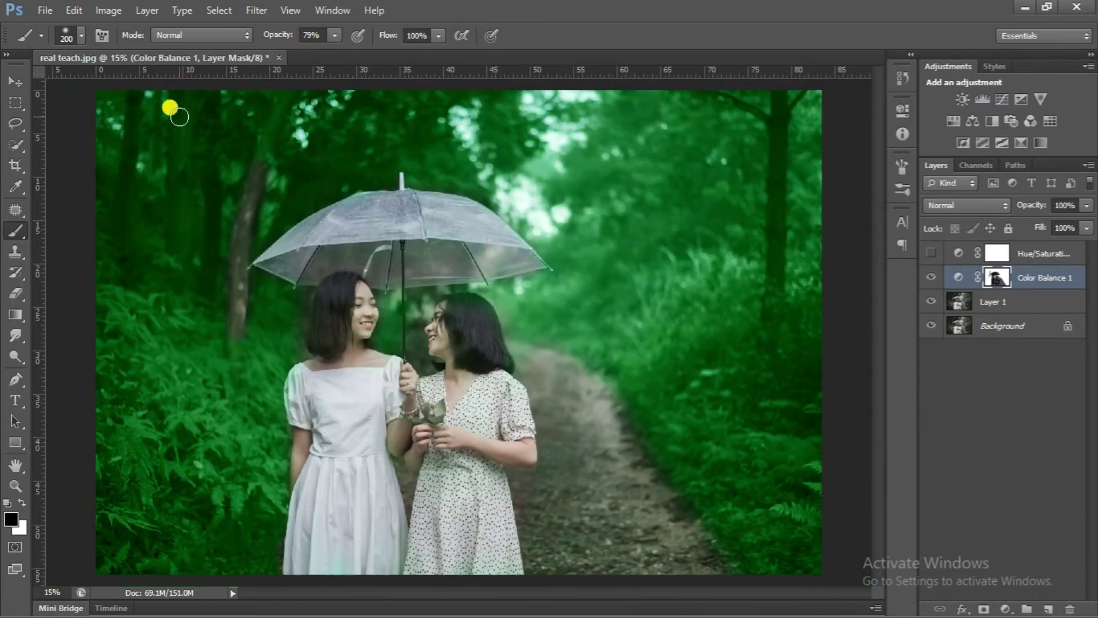
left_click_drag(155, 141, 206, 200)
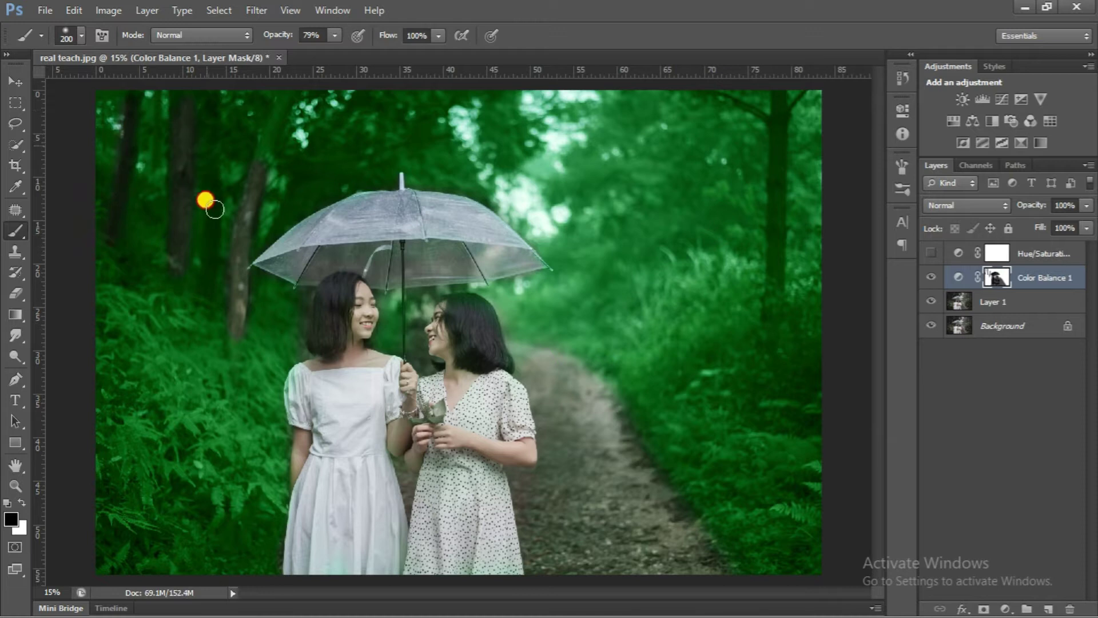
left_click_drag(767, 91, 767, 272)
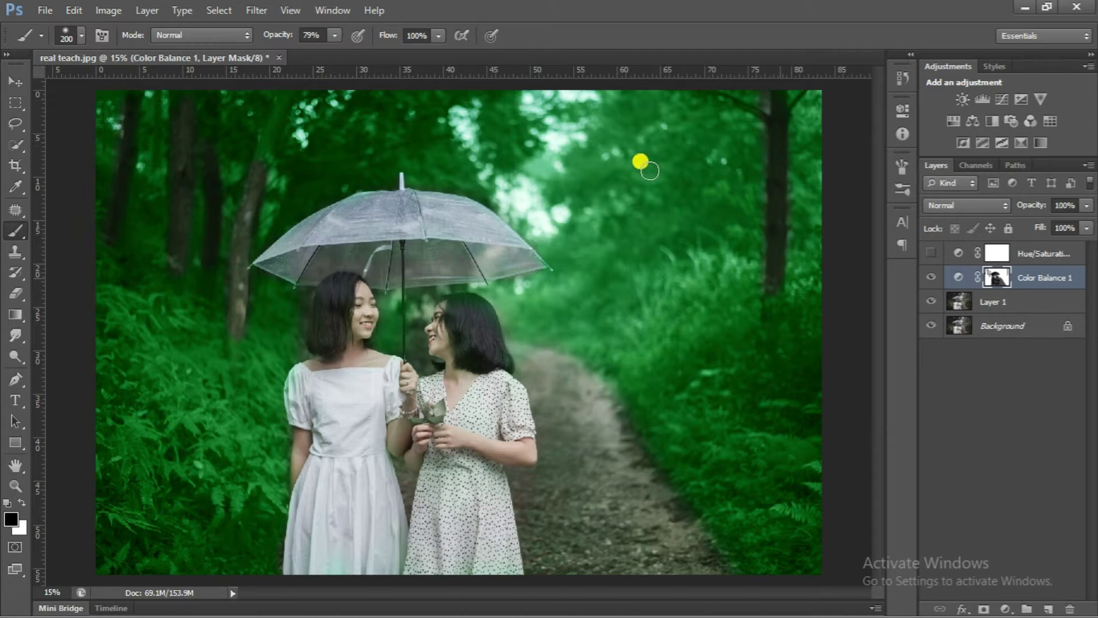
scroll(478, 294, "up", 1)
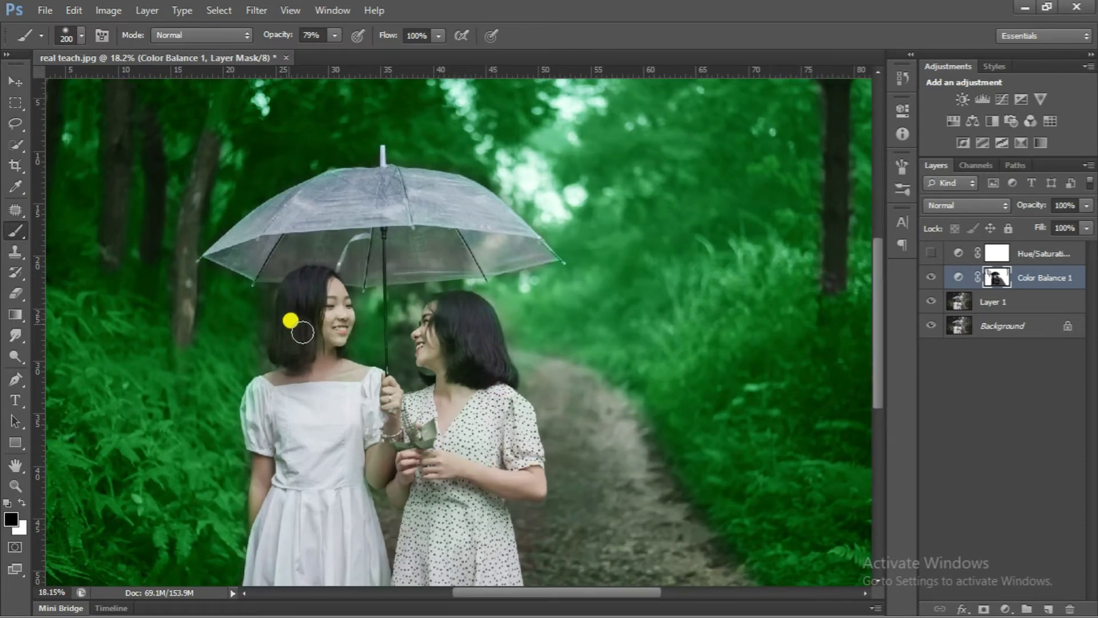
left_click(21, 502)
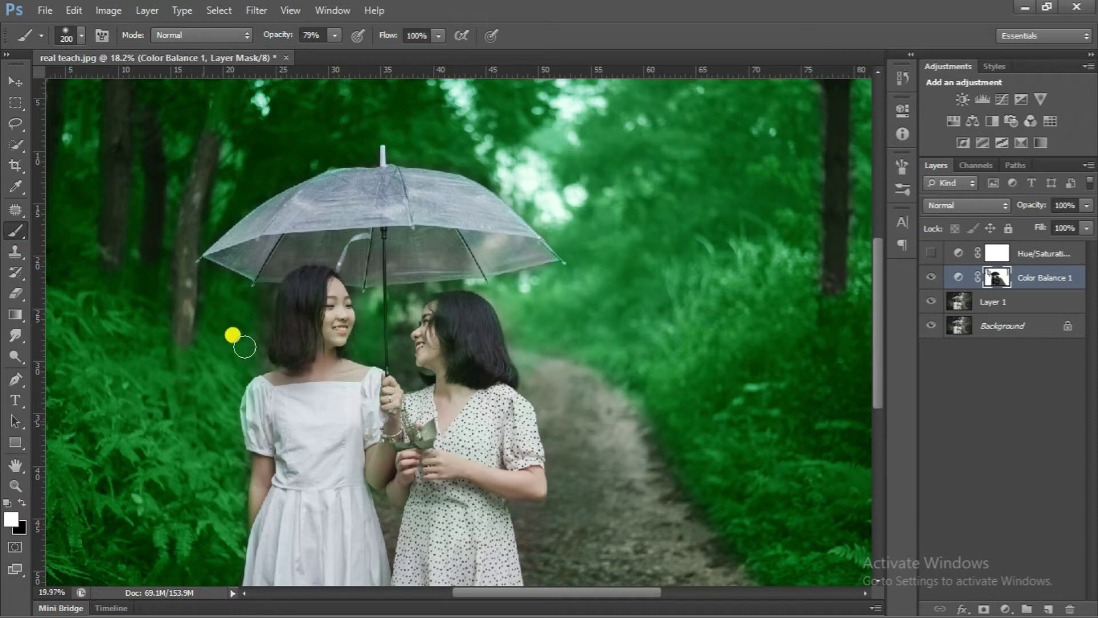
scroll(233, 334, "up", 1)
key("bracketleft")
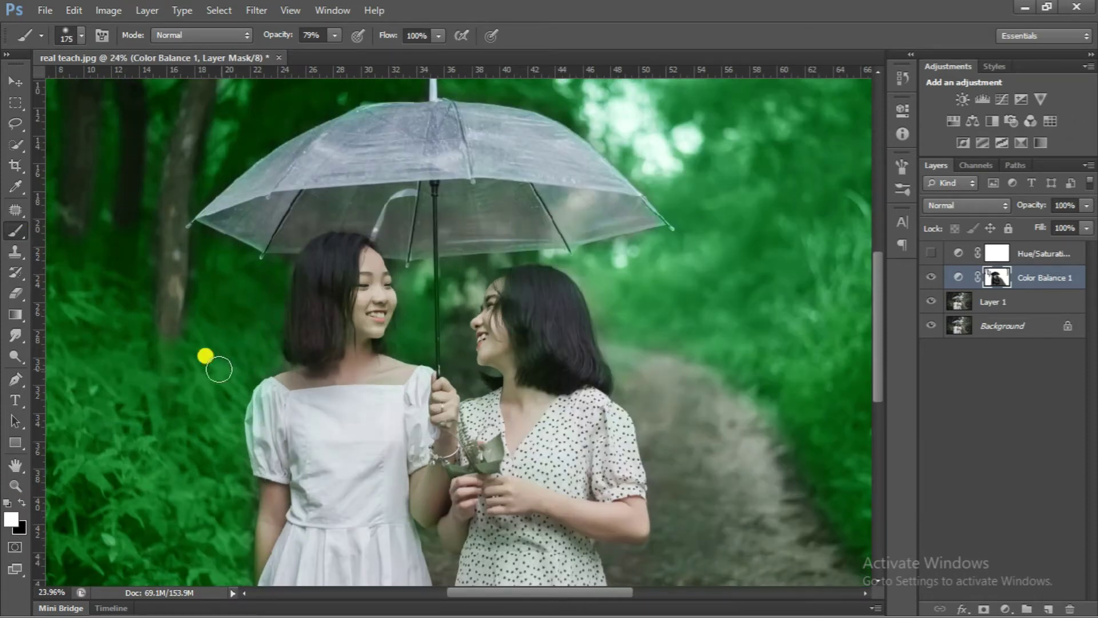
key("bracketleft")
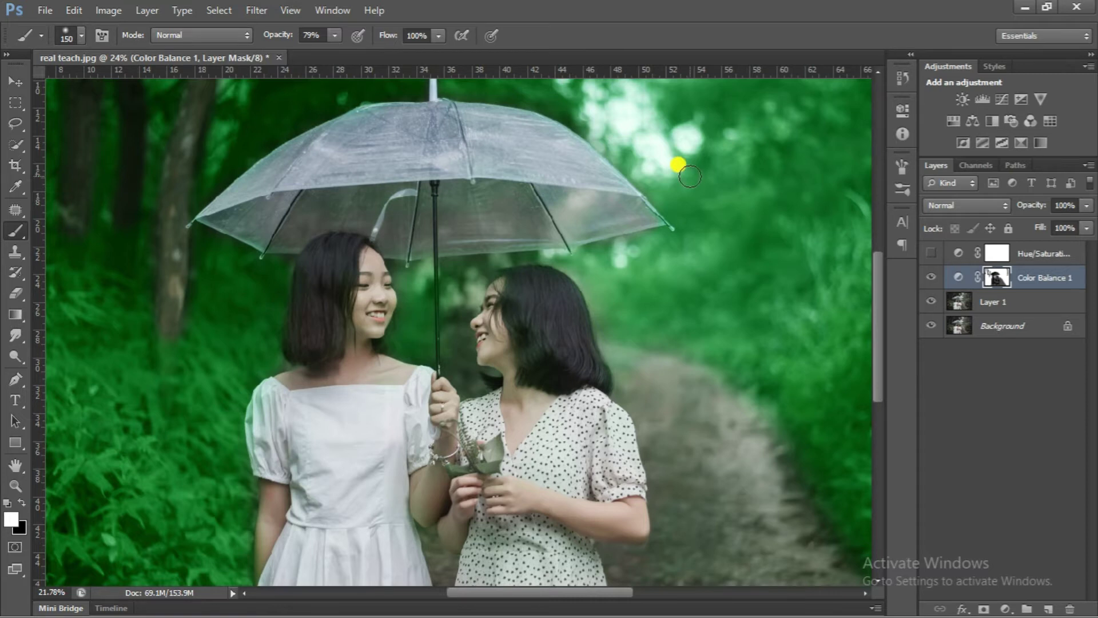
scroll(678, 165, "down", 1)
scroll(681, 164, "down", 1)
scroll(661, 203, "down", 1)
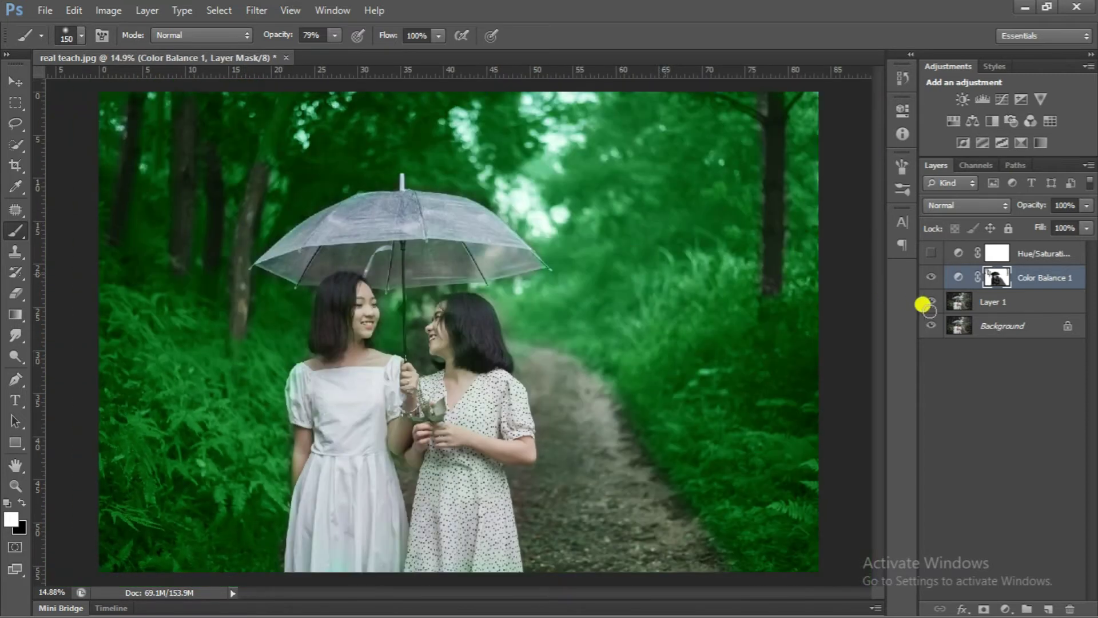
Blend the Color Balance grade in Soft Light and duplicate it as Color Balance 1 copy
left_click(997, 205)
left_click(979, 46)
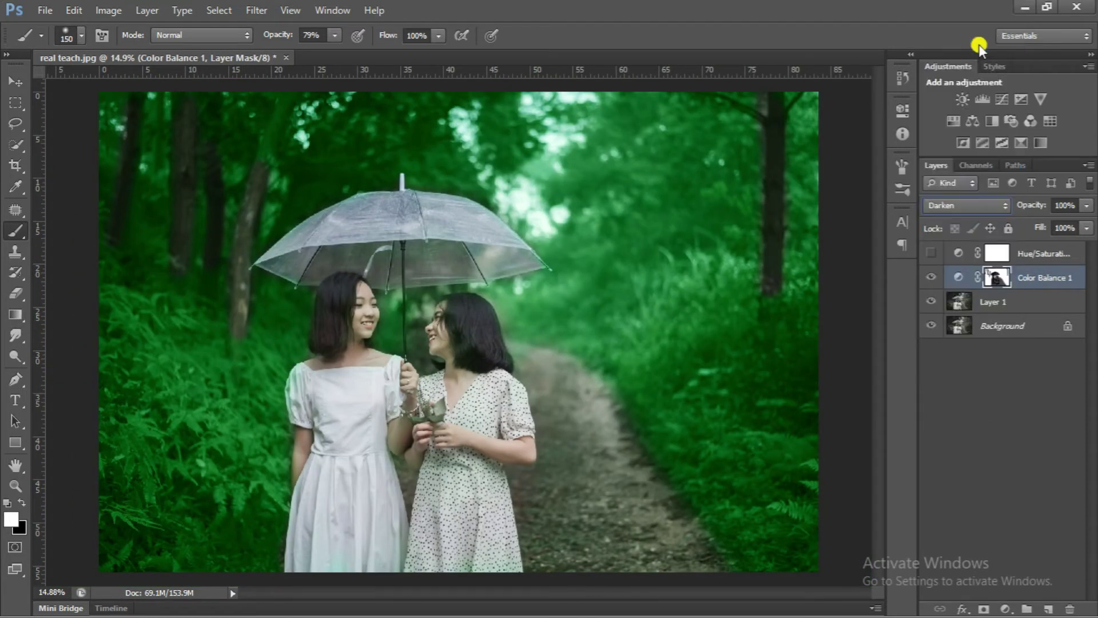
key("Down")
scroll(986, 206, "down", 3)
scroll(985, 205, "down", 18)
scroll(986, 206, "down", 1)
scroll(986, 205, "down", 1)
left_click(987, 204)
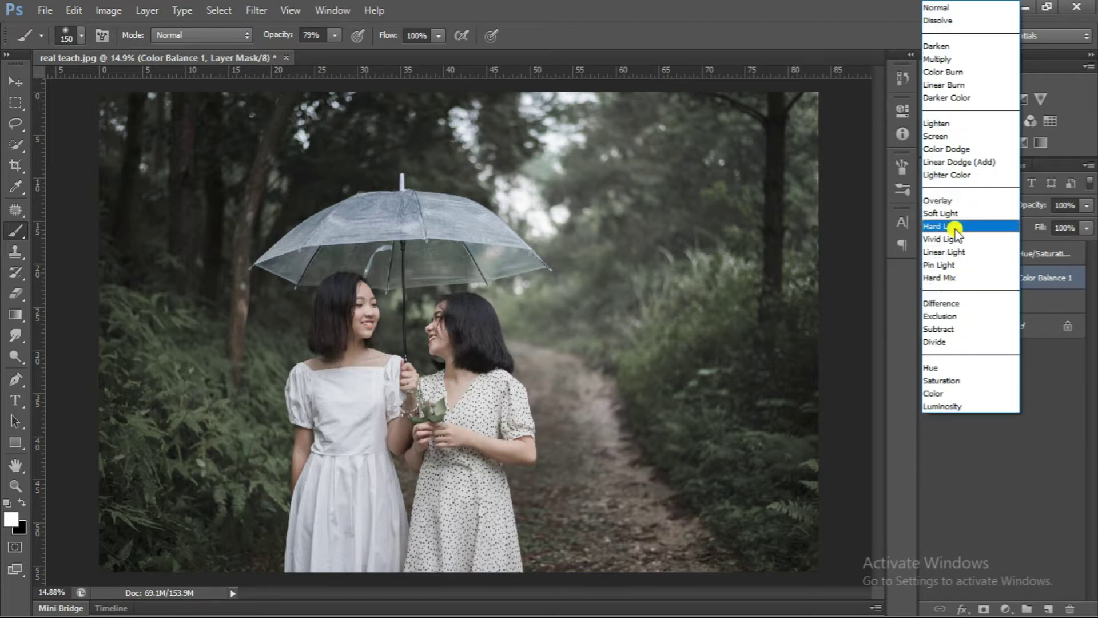
left_click(954, 208)
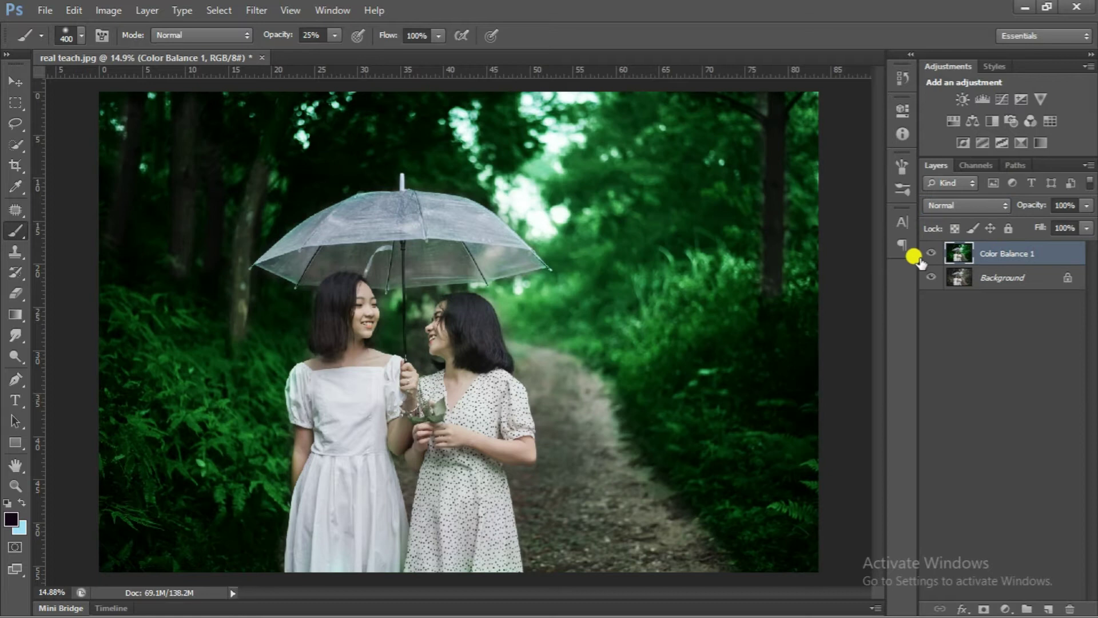
key("ctrl+j")
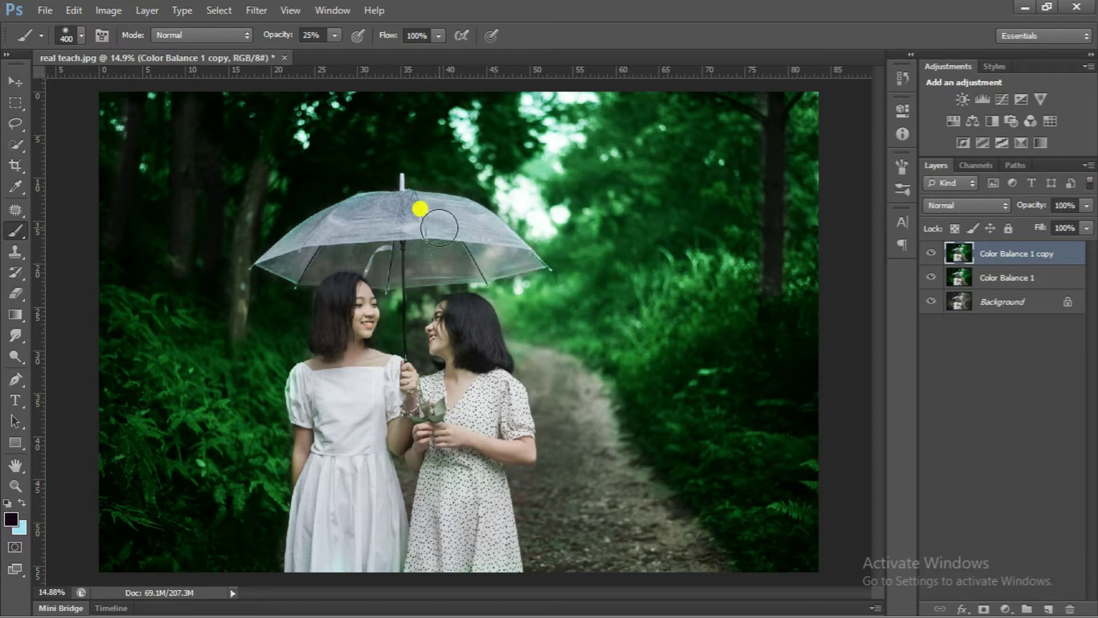
Add a new empty layer and set the foreground colour to teal 0b4d62
scroll(394, 215, "up", 1)
scroll(385, 219, "up", 1)
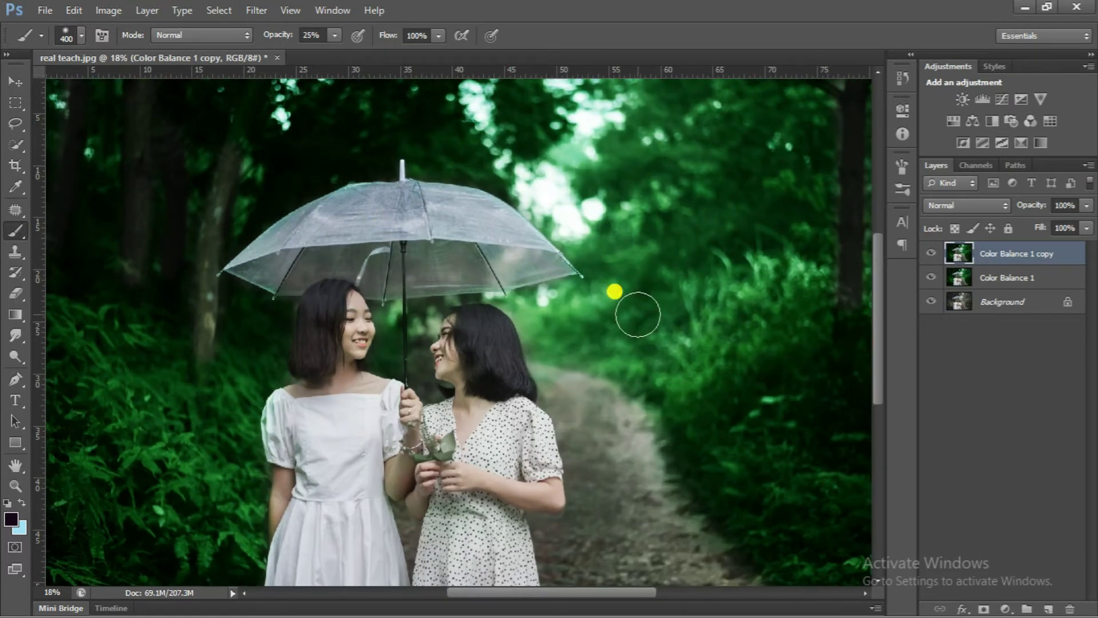
left_click(1048, 609)
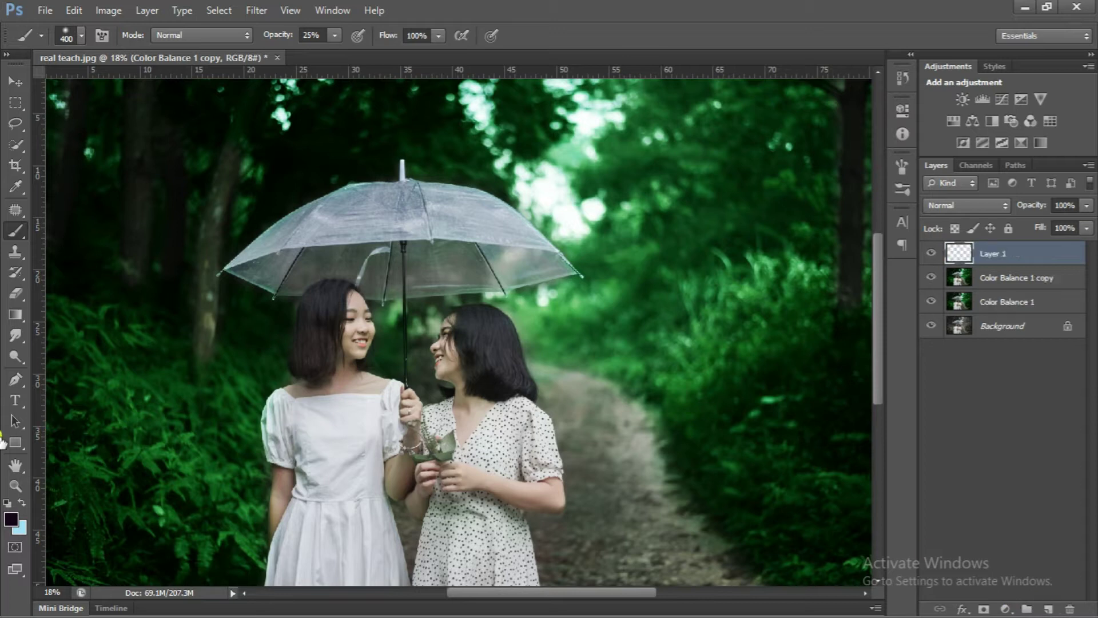
left_click(12, 519)
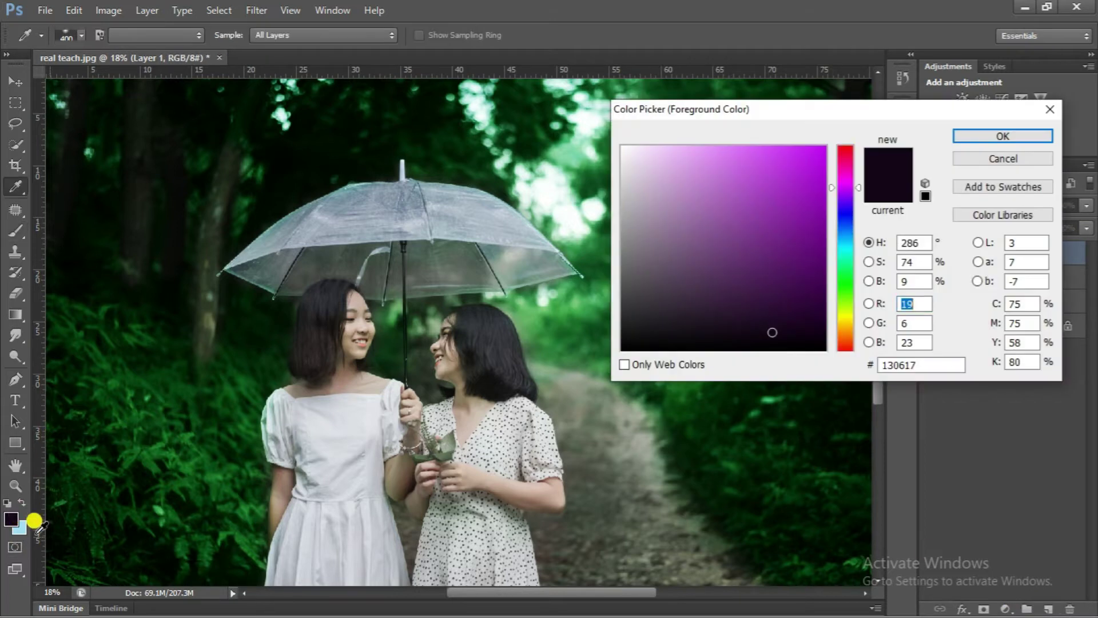
left_click(848, 252)
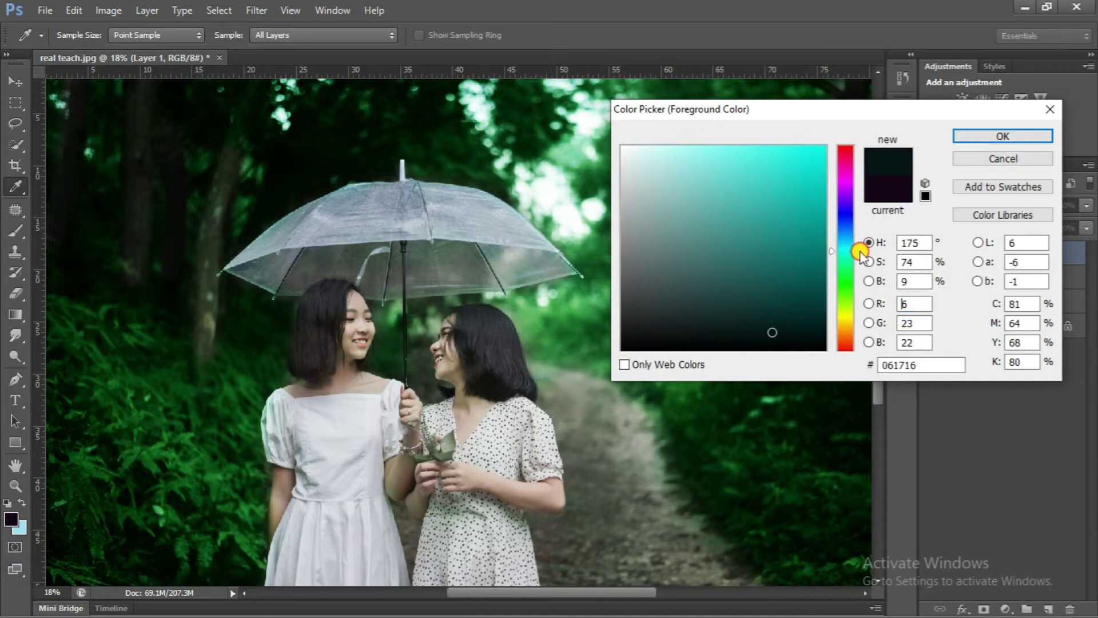
left_click_drag(861, 252, 857, 244)
left_click_drag(798, 216, 789, 278)
left_click_drag(864, 255, 858, 240)
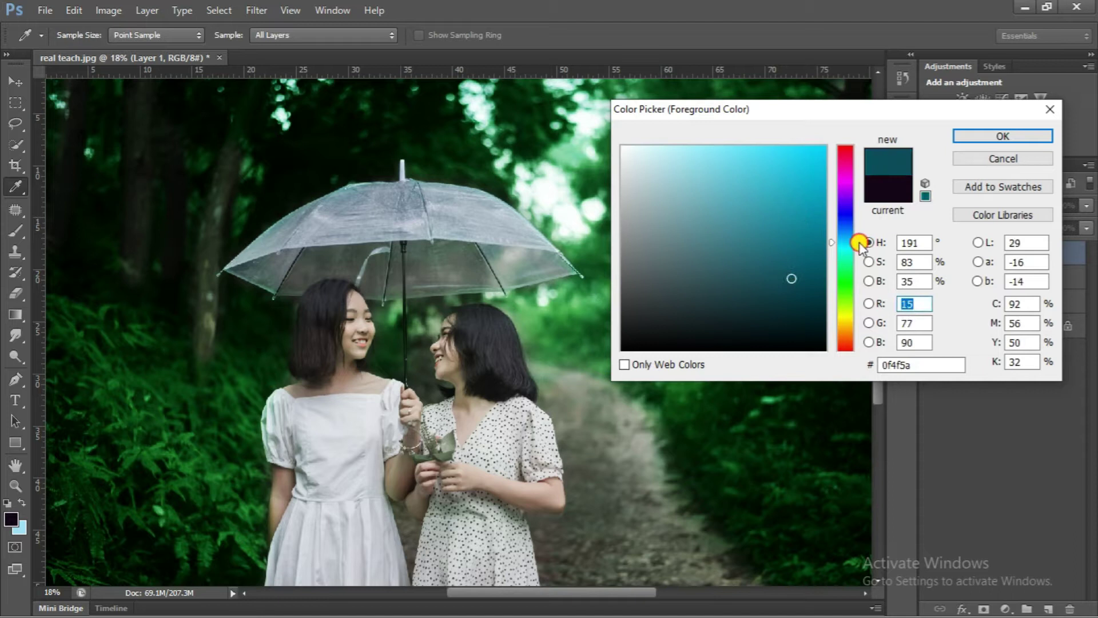
left_click(801, 271)
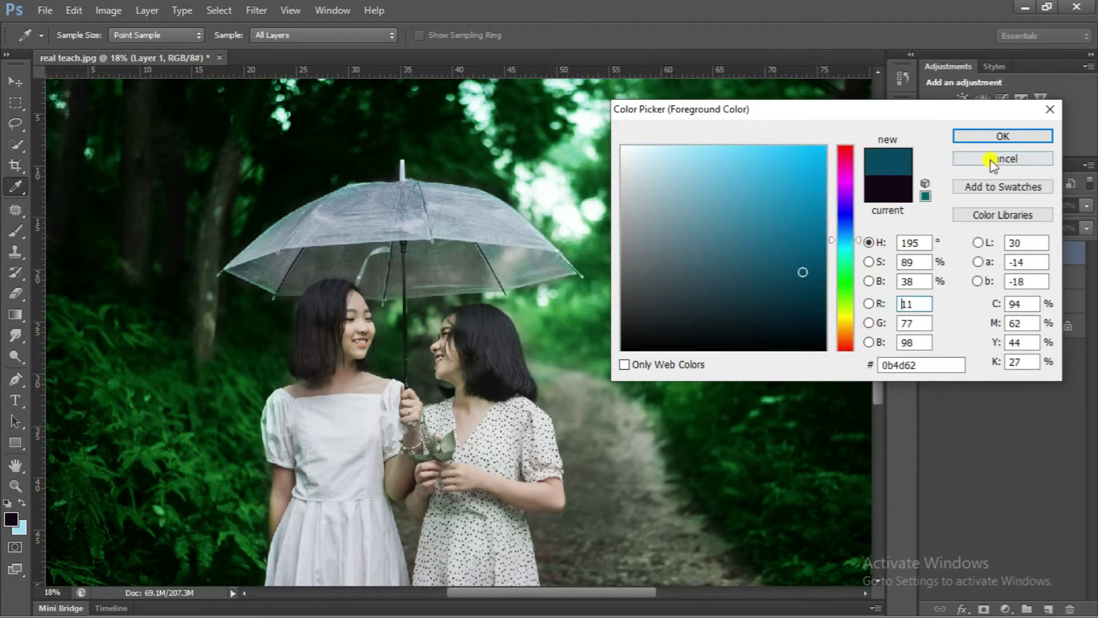
left_click(1002, 136)
Brush the teal across the umbrella canopy
key("b")
scroll(329, 191, "up", 2)
mouse_move(326, 222)
left_mouse_down()
mouse_move(473, 213)
mouse_move(392, 216)
left_mouse_up()
left_click(334, 35)
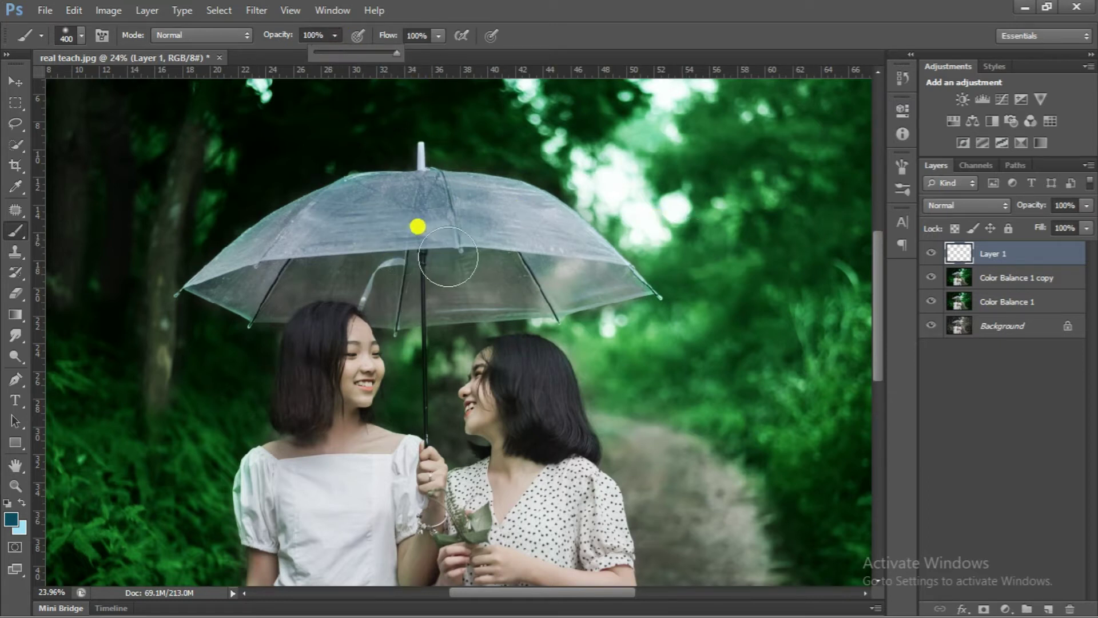
key("bracketleft")
key("bracketleft")
mouse_move(277, 235)
left_mouse_down()
mouse_move(411, 199)
mouse_move(336, 177)
mouse_move(456, 200)
mouse_move(490, 238)
mouse_move(416, 264)
mouse_move(517, 213)
left_mouse_up()
Set the teal layer's blend mode to Hard Light and extend the tint along the umbrella top
left_click(1003, 205)
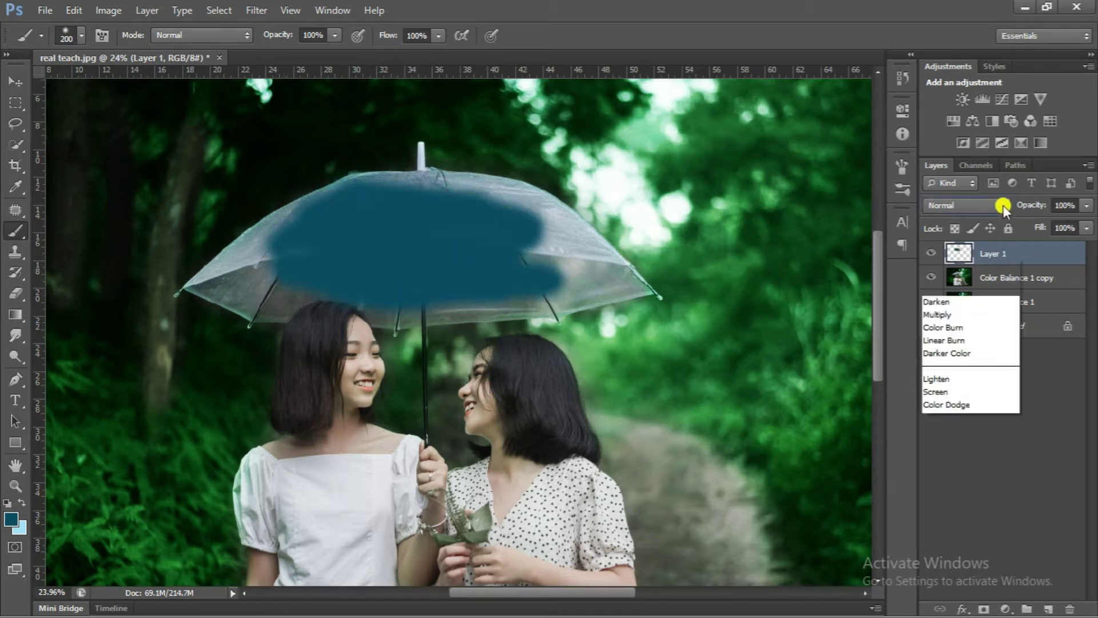
left_click(972, 46)
scroll(972, 202, "down", 1)
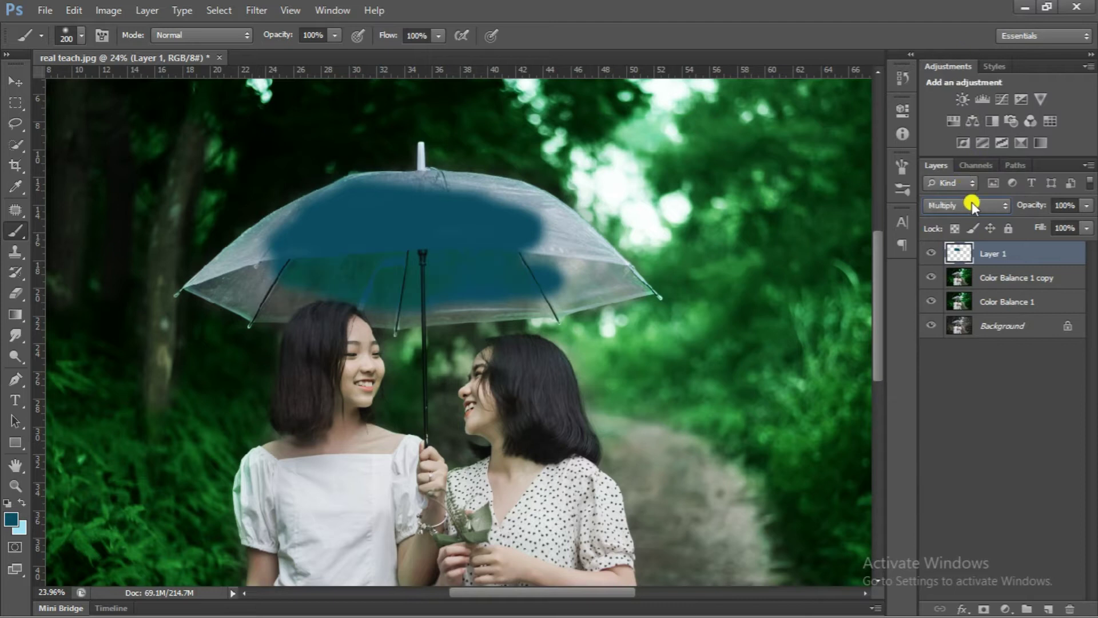
scroll(972, 201, "down", 1)
scroll(972, 201, "down", 1)
scroll(972, 202, "down", 1)
scroll(972, 201, "down", 1)
scroll(972, 202, "down", 1)
scroll(972, 201, "down", 2)
scroll(972, 201, "down", 2)
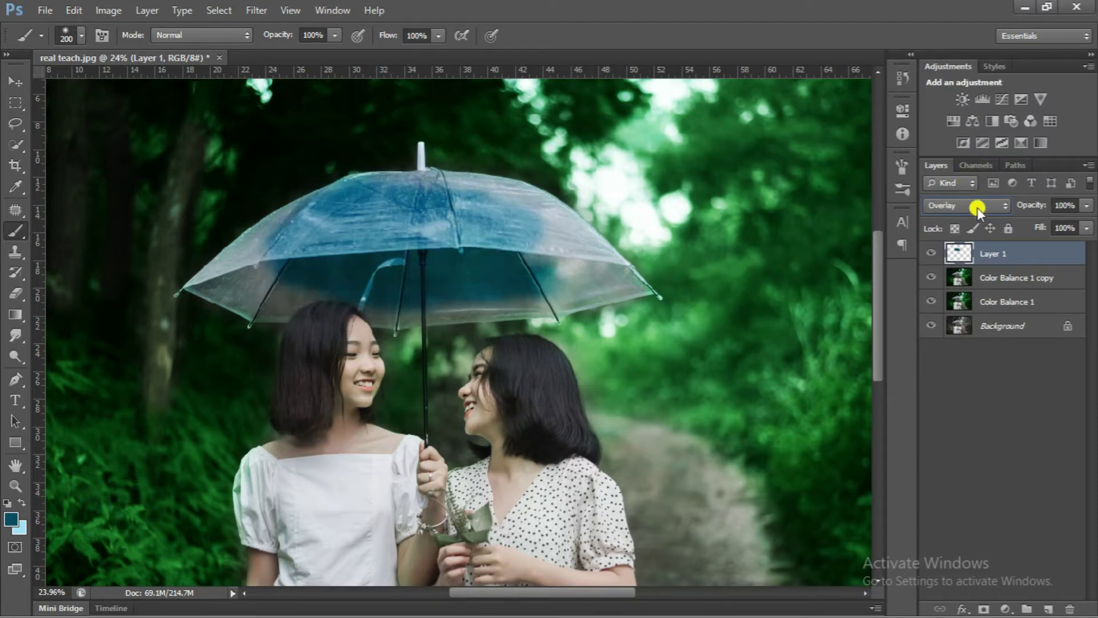
left_click(973, 205)
left_click(974, 117)
scroll(1006, 201, "down", 2)
scroll(1004, 200, "down", 2)
scroll(1005, 200, "down", 1)
scroll(1004, 200, "down", 1)
scroll(1004, 200, "down", 1)
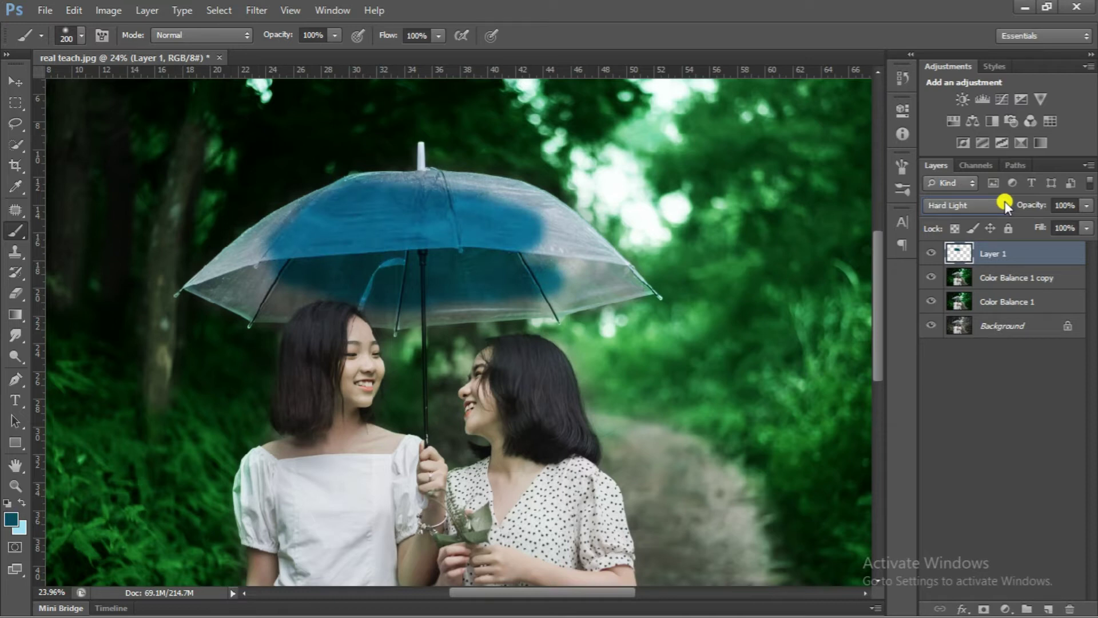
mouse_move(385, 179)
left_mouse_down()
mouse_move(478, 183)
mouse_move(275, 211)
mouse_move(233, 250)
mouse_move(255, 222)
left_mouse_up()
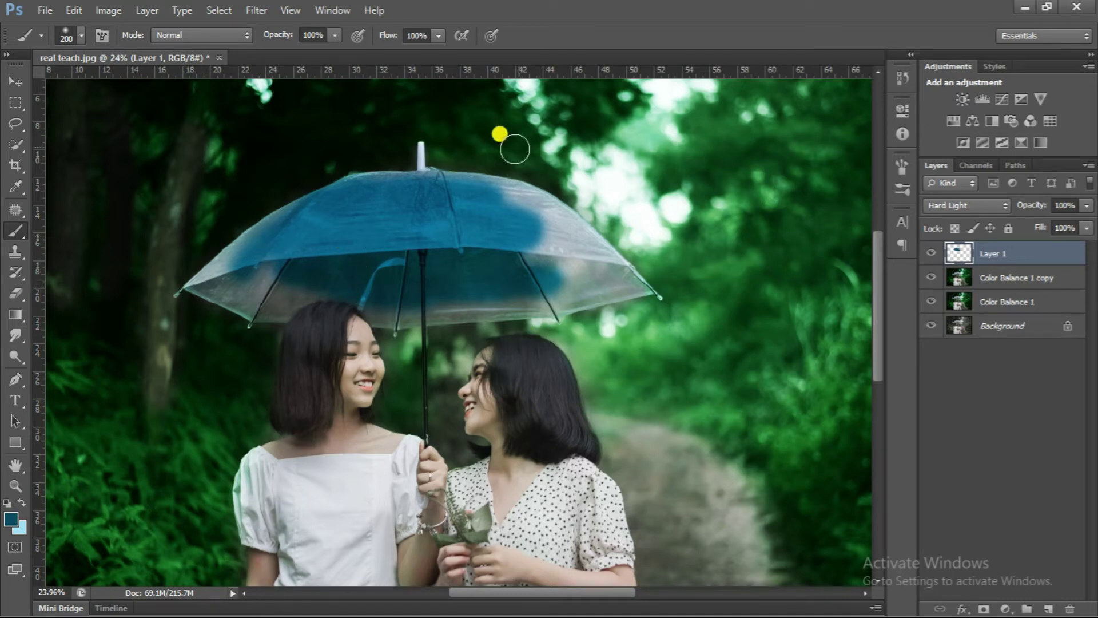
Paint the umbrella's left edge teal on Layer 1 with a 125 brush
scroll(412, 108, "up", 1)
scroll(340, 107, "up", 1)
key("bracketleft")
key("bracketleft")
key("bracketleft")
mouse_move(267, 225)
left_mouse_down()
mouse_move(201, 259)
mouse_move(166, 314)
mouse_move(184, 277)
mouse_move(314, 201)
mouse_move(531, 189)
mouse_move(531, 248)
mouse_move(466, 252)
mouse_move(607, 290)
mouse_move(569, 216)
mouse_move(624, 252)
mouse_move(555, 210)
mouse_move(642, 321)
mouse_move(443, 337)
mouse_move(453, 345)
mouse_move(507, 337)
mouse_move(601, 291)
mouse_move(626, 259)
mouse_move(567, 211)
mouse_move(654, 269)
mouse_move(681, 307)
mouse_move(670, 321)
mouse_move(554, 213)
mouse_move(326, 218)
left_mouse_up()
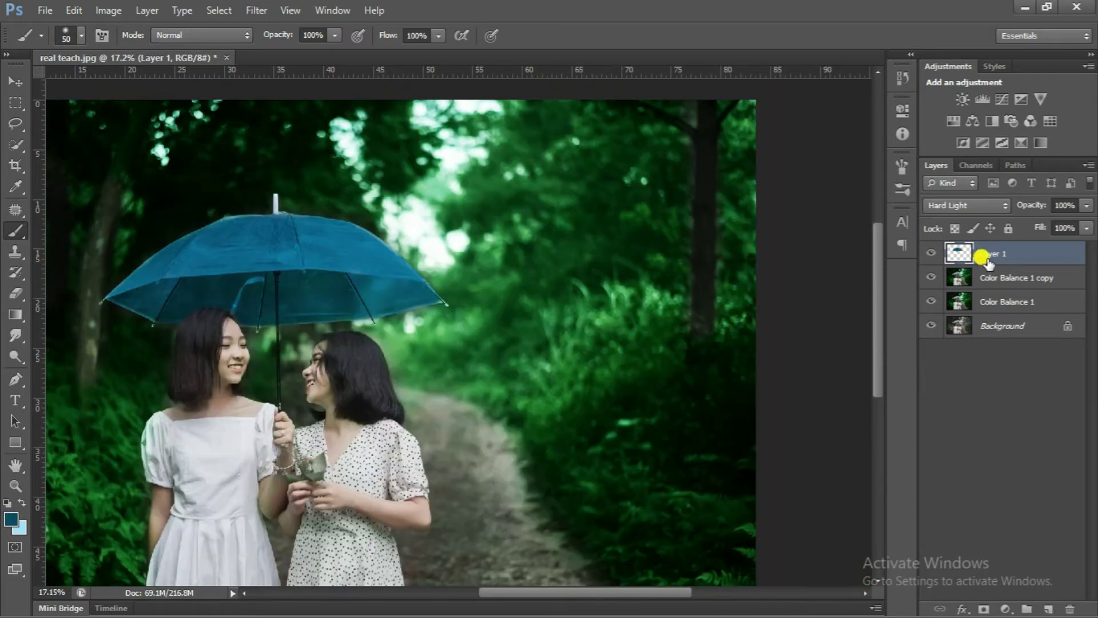
right_click(989, 260)
Lighten the teal paint layer with Levels, raising output black to 45
left_click(112, 9)
mouse_move(133, 51)
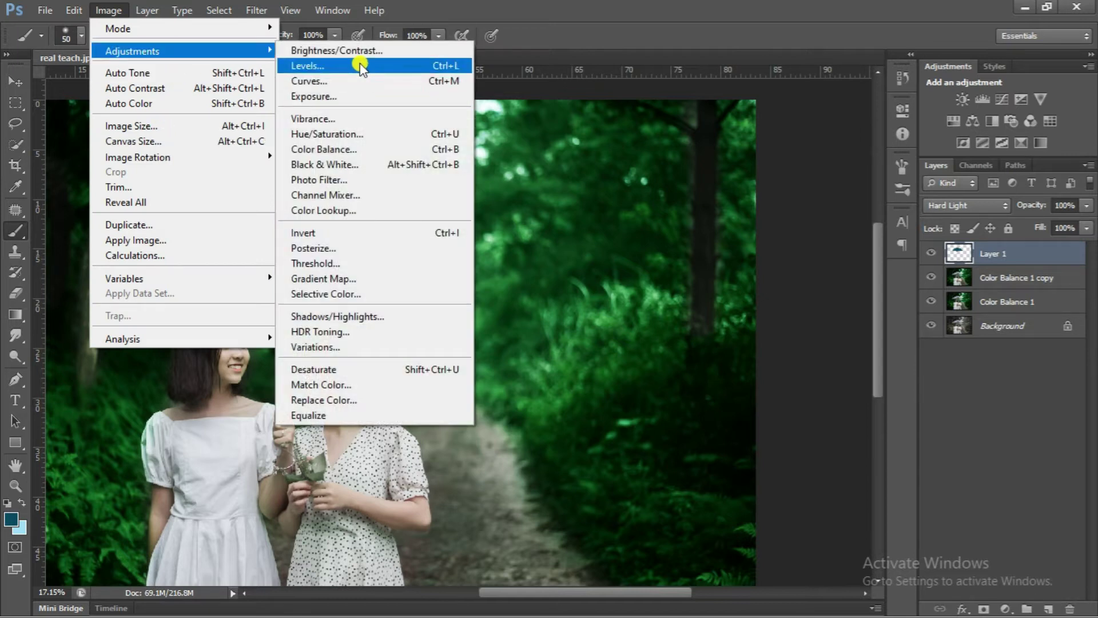
left_click(362, 65)
mouse_move(665, 422)
left_mouse_down()
mouse_move(716, 423)
mouse_move(699, 422)
left_mouse_up()
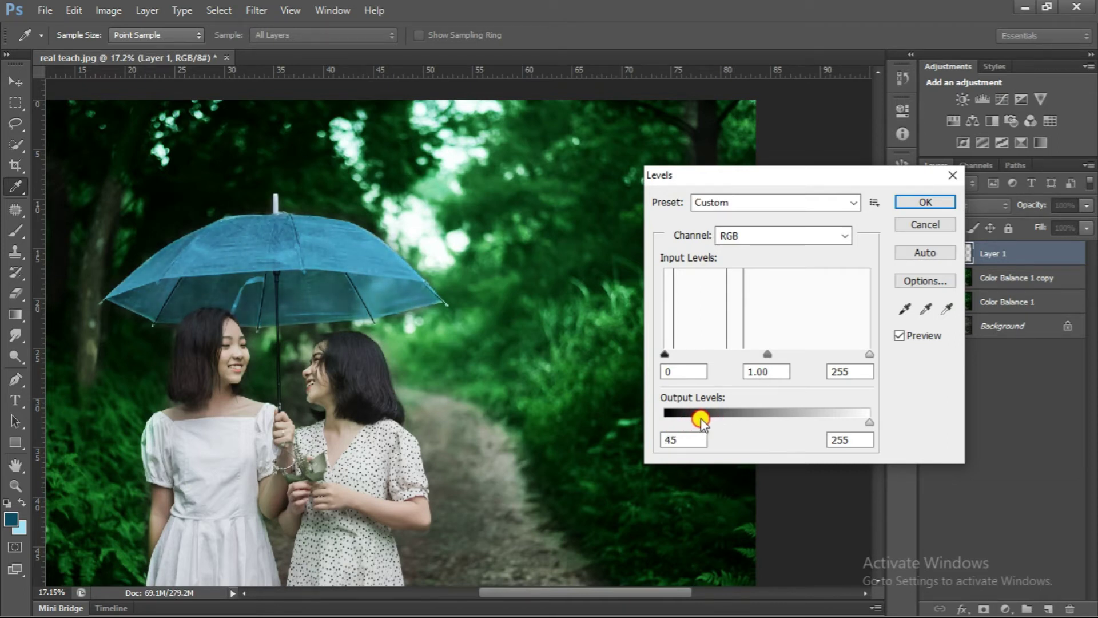
left_click(925, 201)
Apply Color Balance to the umbrella paint layer: midtones Cyan -100 and Blue +31
key("b")
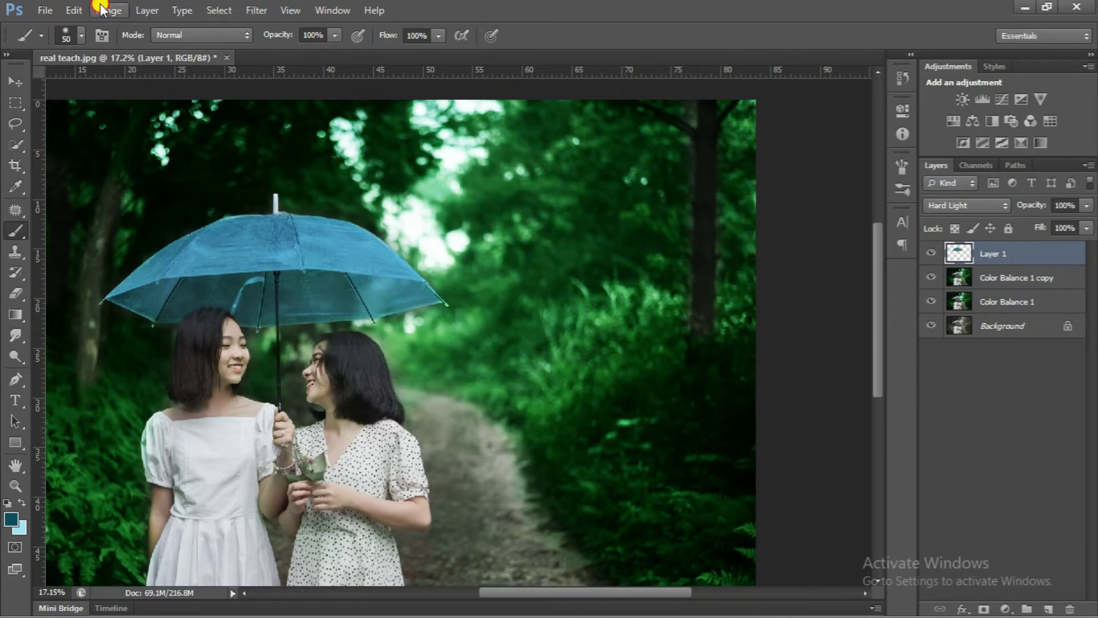
left_click(101, 9)
mouse_move(132, 51)
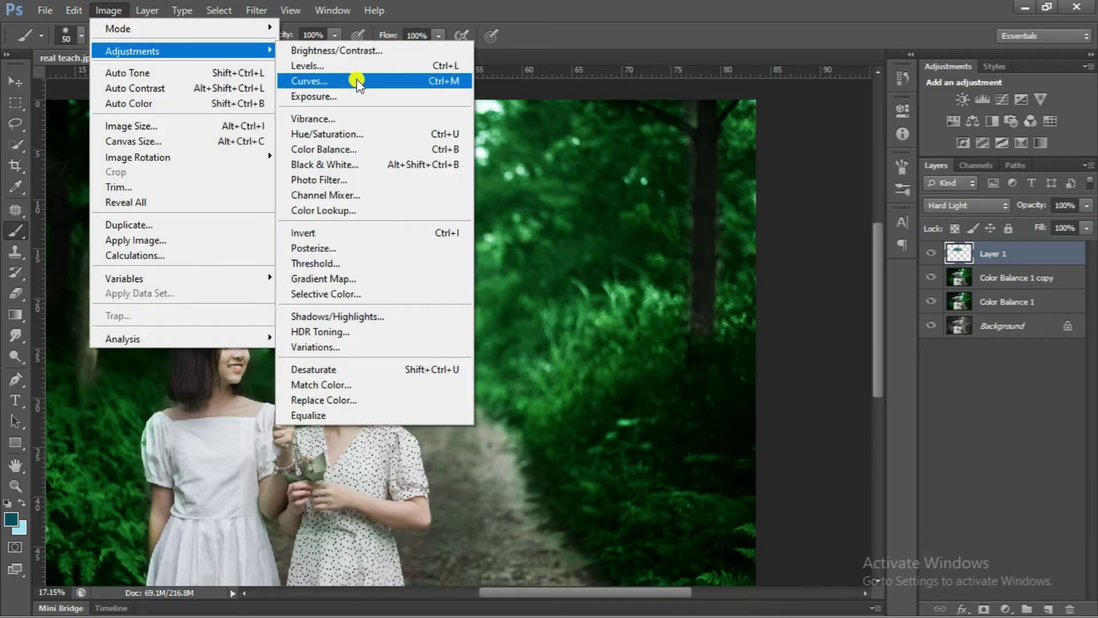
left_click(360, 150)
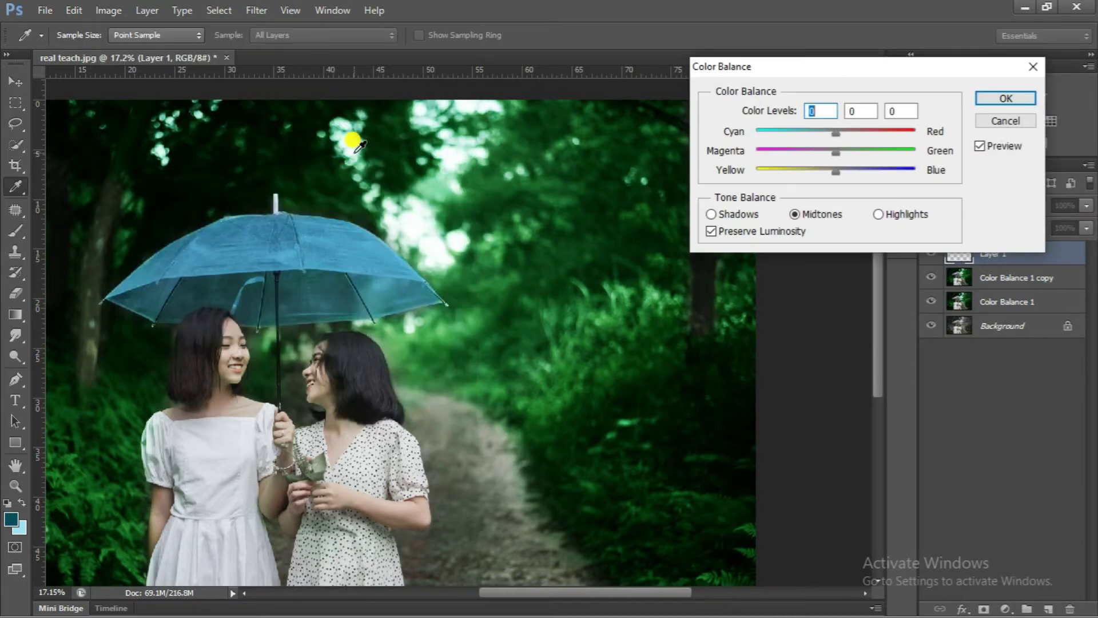
mouse_move(816, 139)
left_mouse_down()
mouse_move(764, 162)
mouse_move(879, 173)
left_mouse_up()
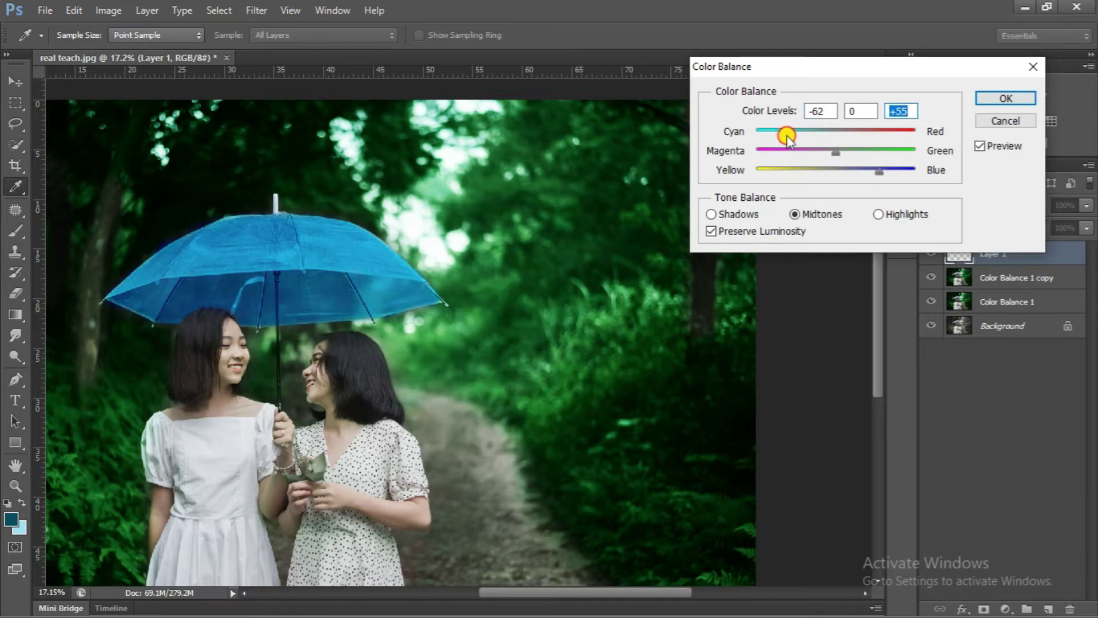
left_click_drag(800, 137, 748, 139)
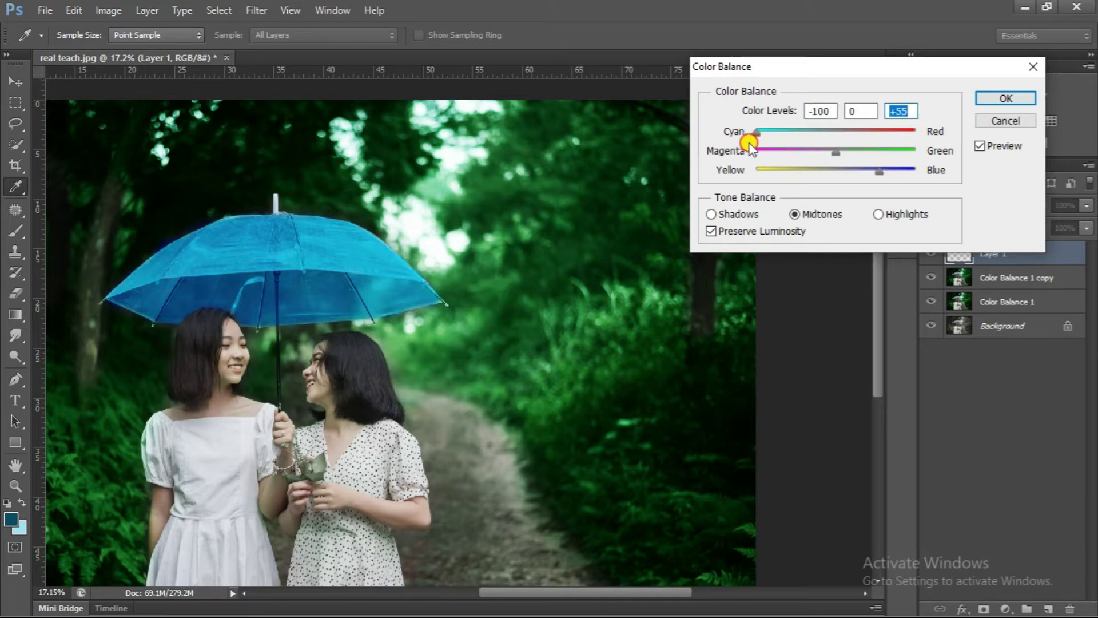
mouse_move(883, 182)
left_mouse_down()
mouse_move(924, 172)
mouse_move(860, 184)
left_mouse_up()
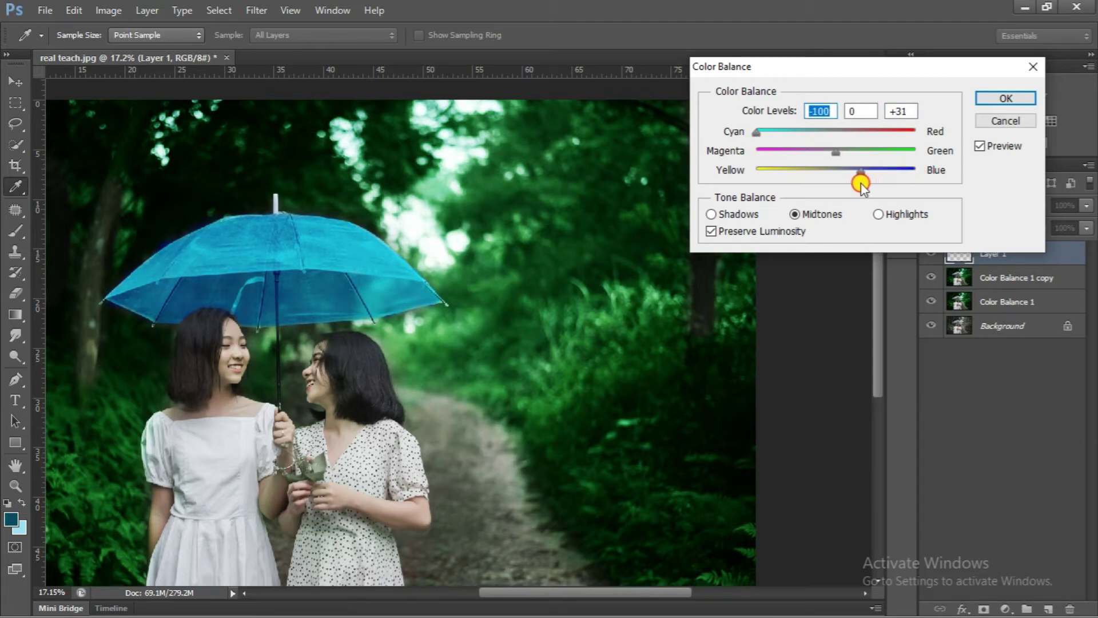
Merge Color Balance 1 copy, then Color Balance 1, down into Layer 1
left_click(989, 101)
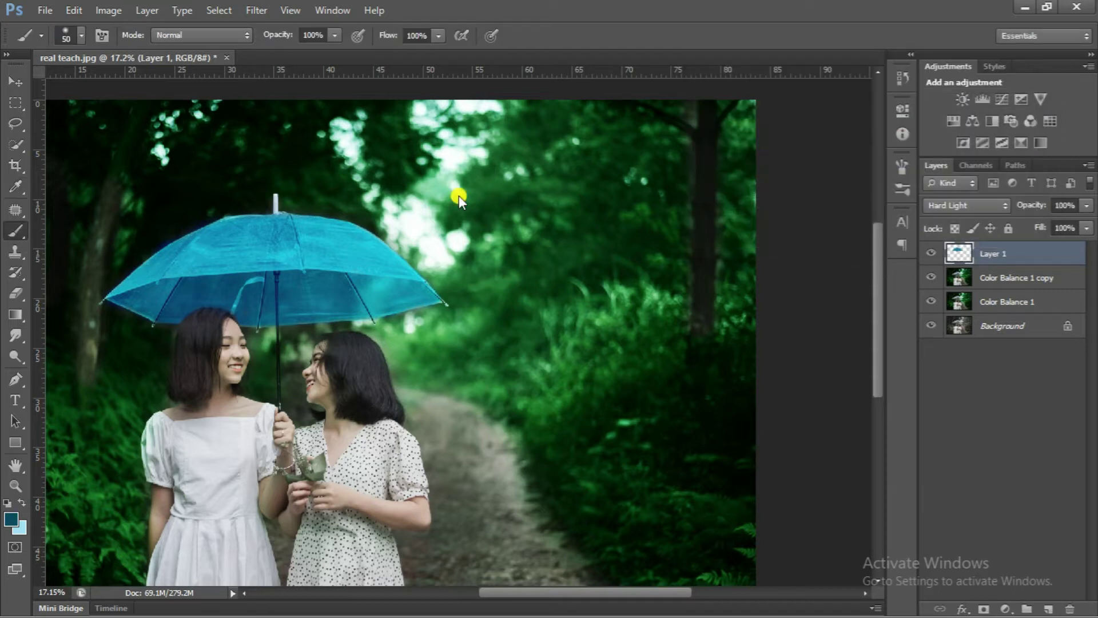
key("ctrl+0")
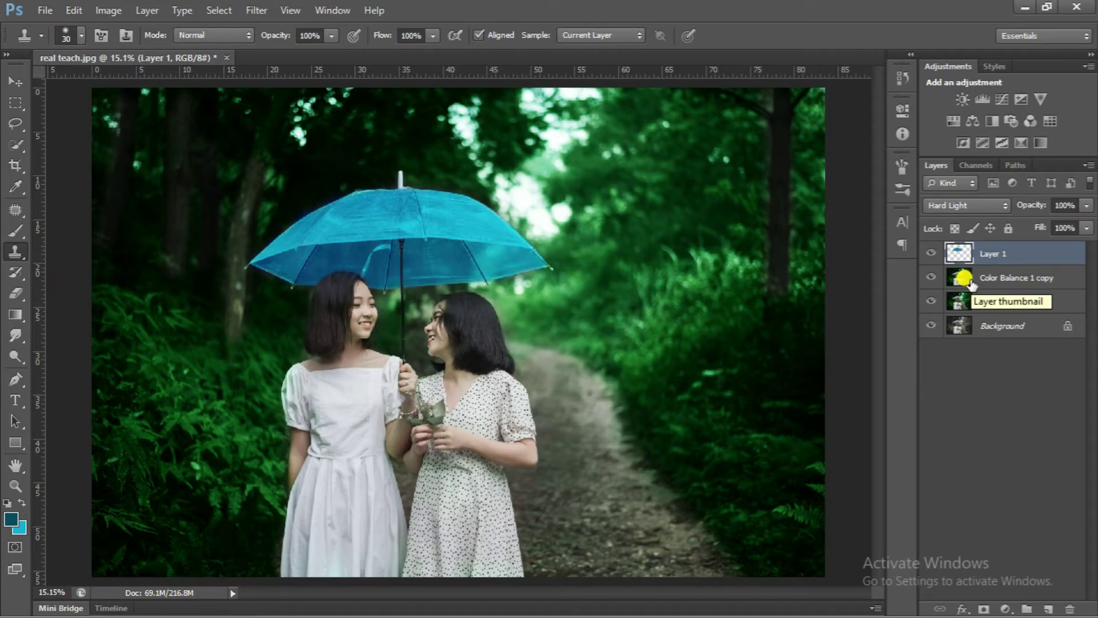
left_click(1000, 278, "ctrl")
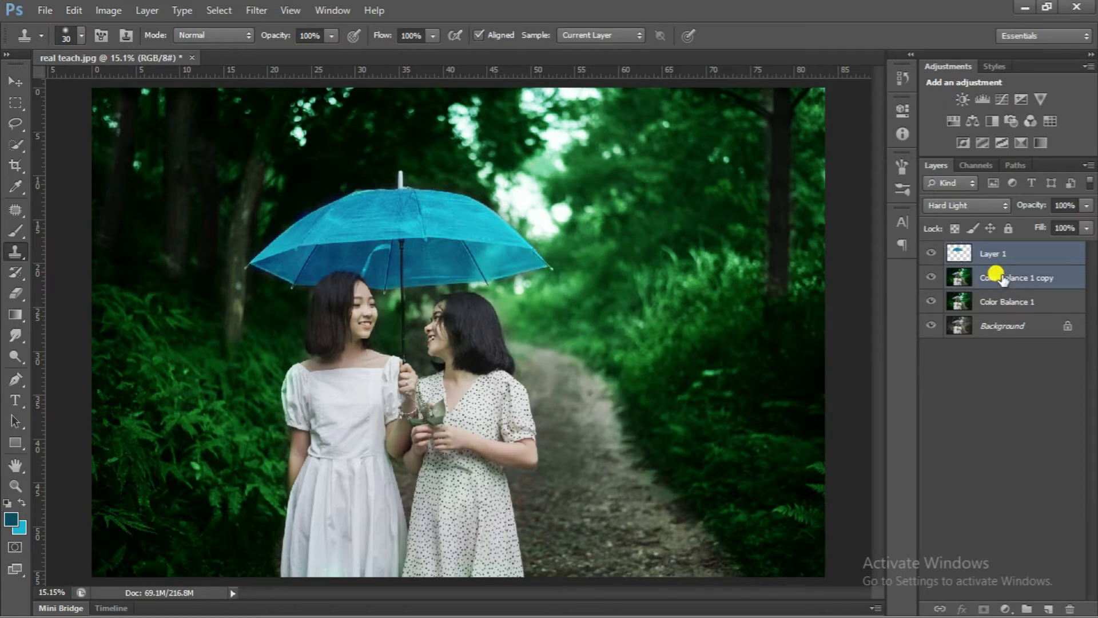
key("ctrl+e")
left_click(930, 253)
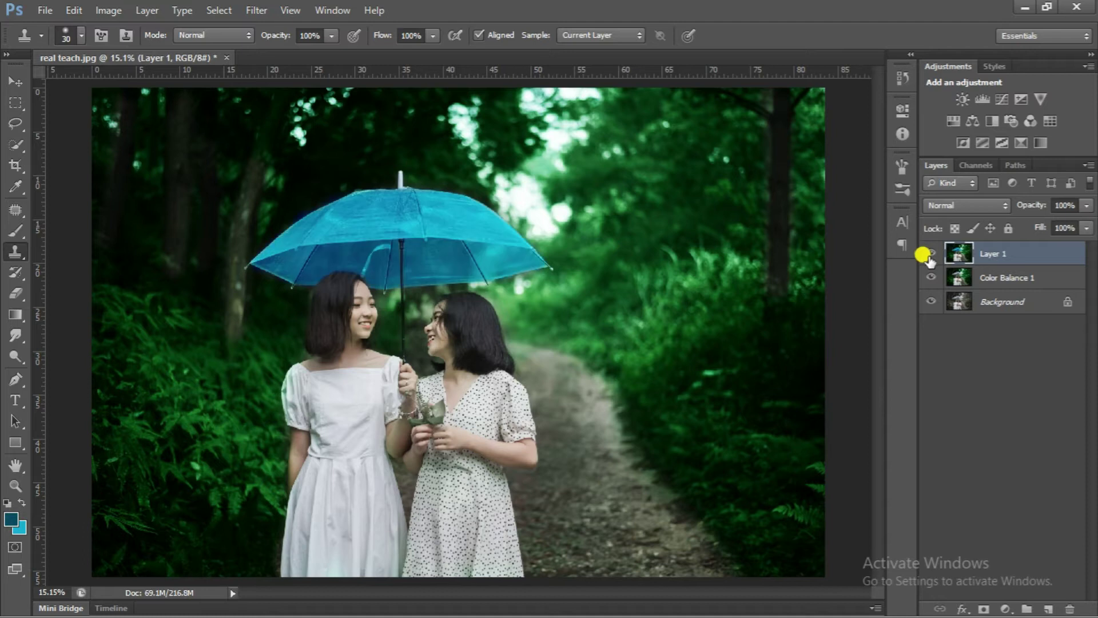
left_click(970, 276, "ctrl")
key("ctrl+e")
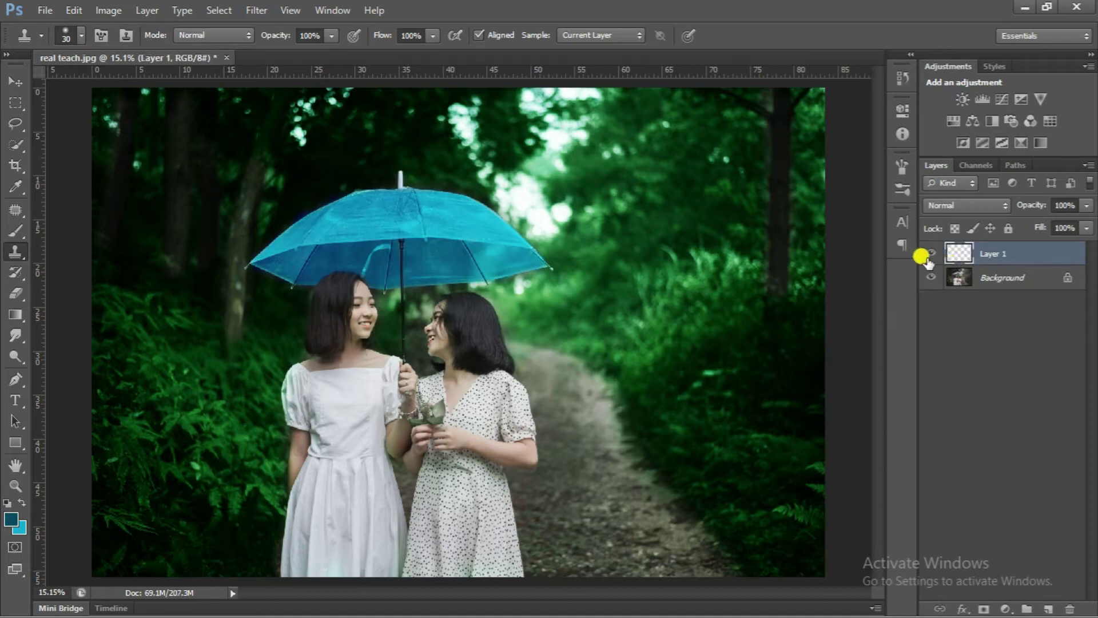
left_click(114, 10)
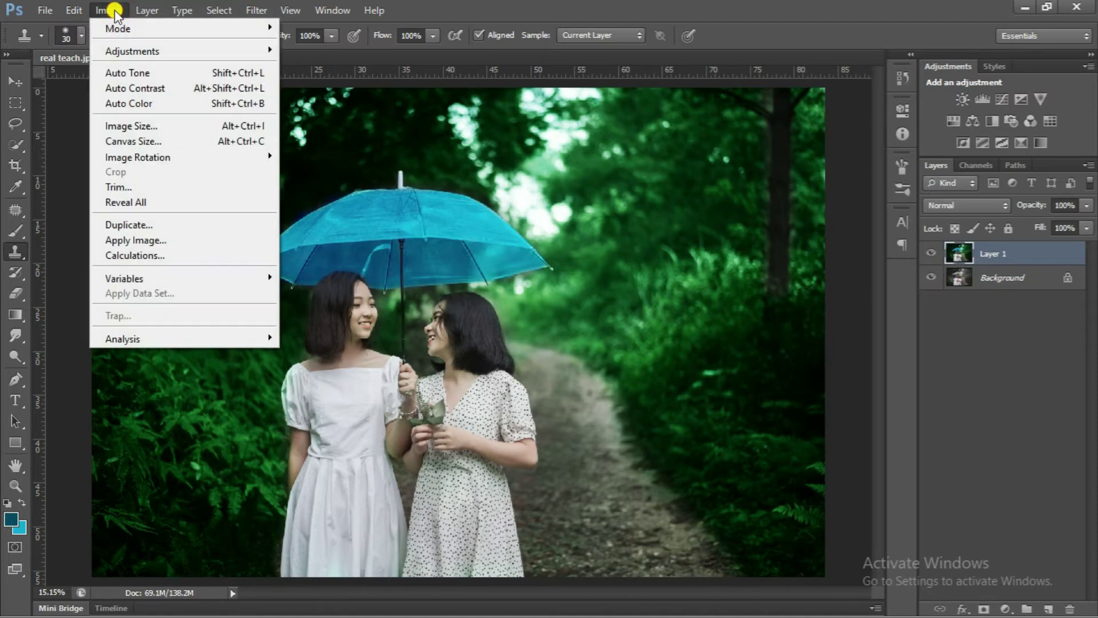
Apply Brightness/Contrast to Layer 1 with Contrast about 41 and Brightness about 26
left_click(164, 53)
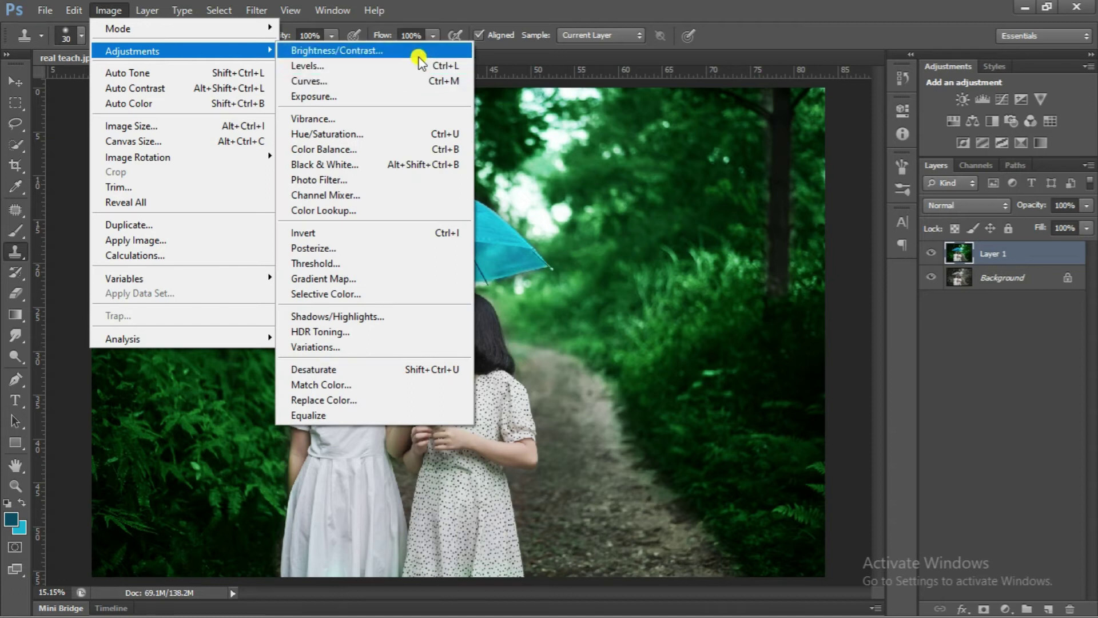
left_click(419, 52)
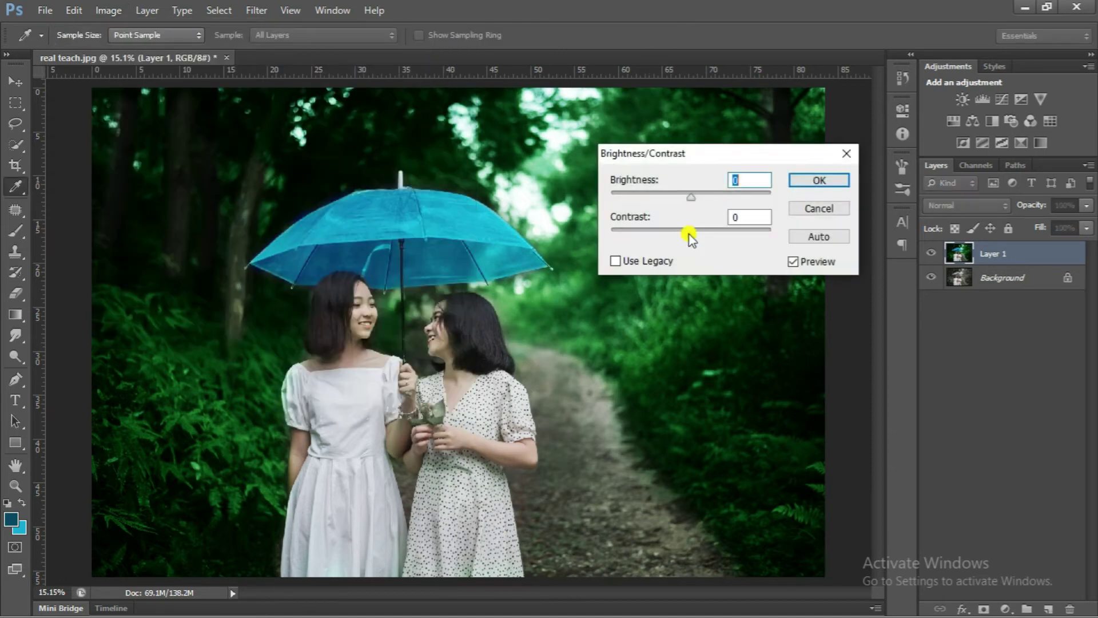
left_click_drag(694, 243, 756, 241)
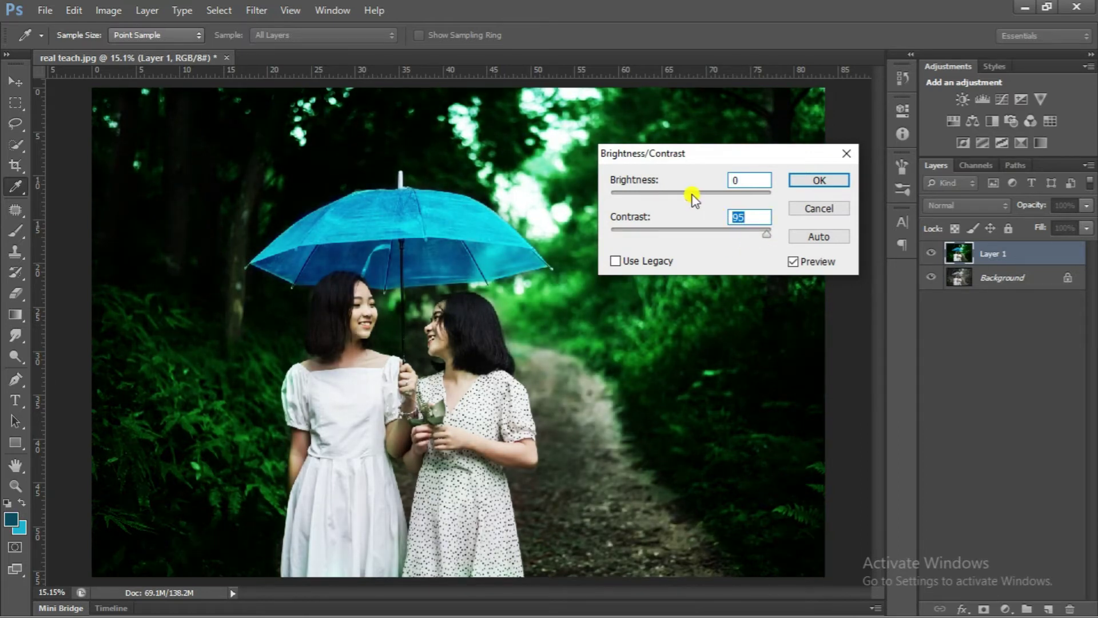
mouse_move(743, 232)
left_mouse_down()
mouse_move(640, 222)
mouse_move(725, 232)
left_mouse_up()
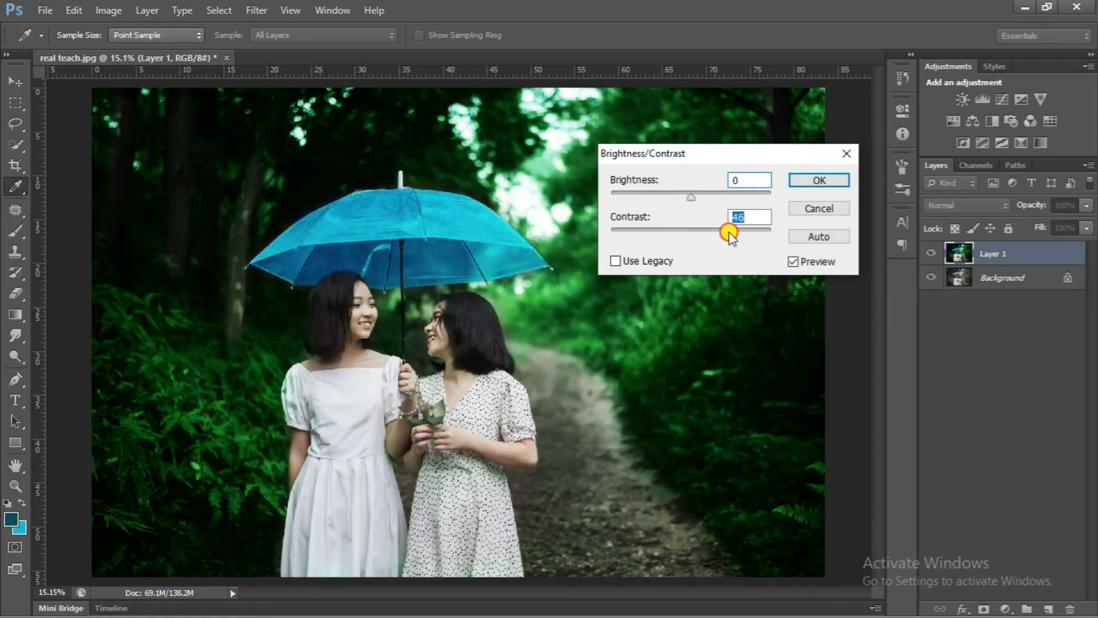
mouse_move(692, 197)
left_mouse_down()
mouse_move(705, 197)
mouse_move(693, 206)
mouse_move(730, 240)
left_mouse_up()
Add an Exposure adjustment layer with a slightly tweaked Gamma
left_click(815, 181)
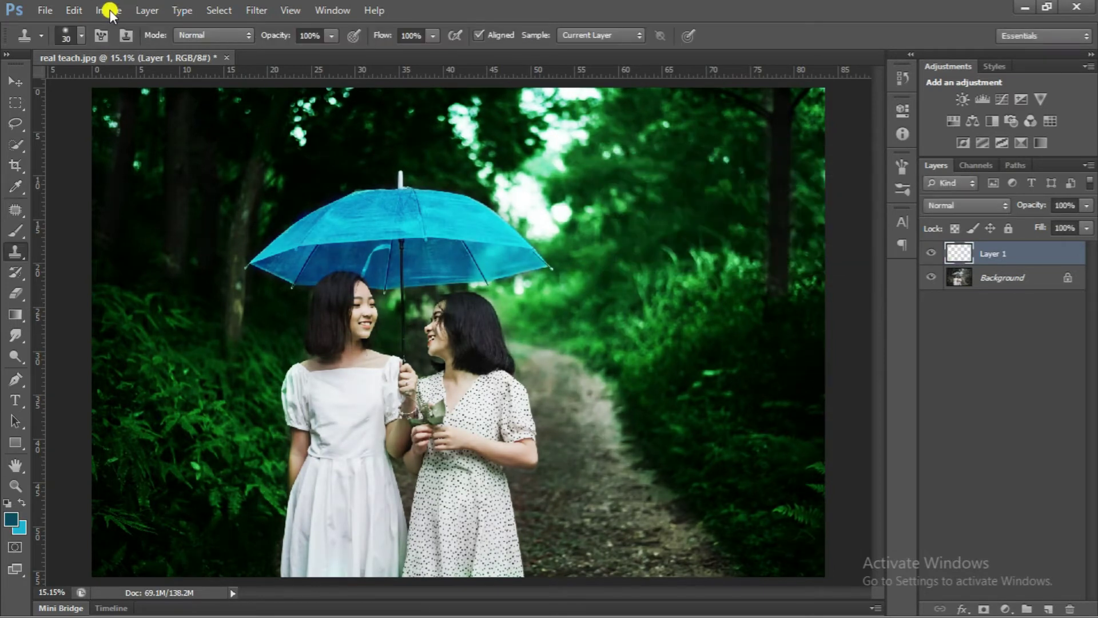
left_click(1020, 101)
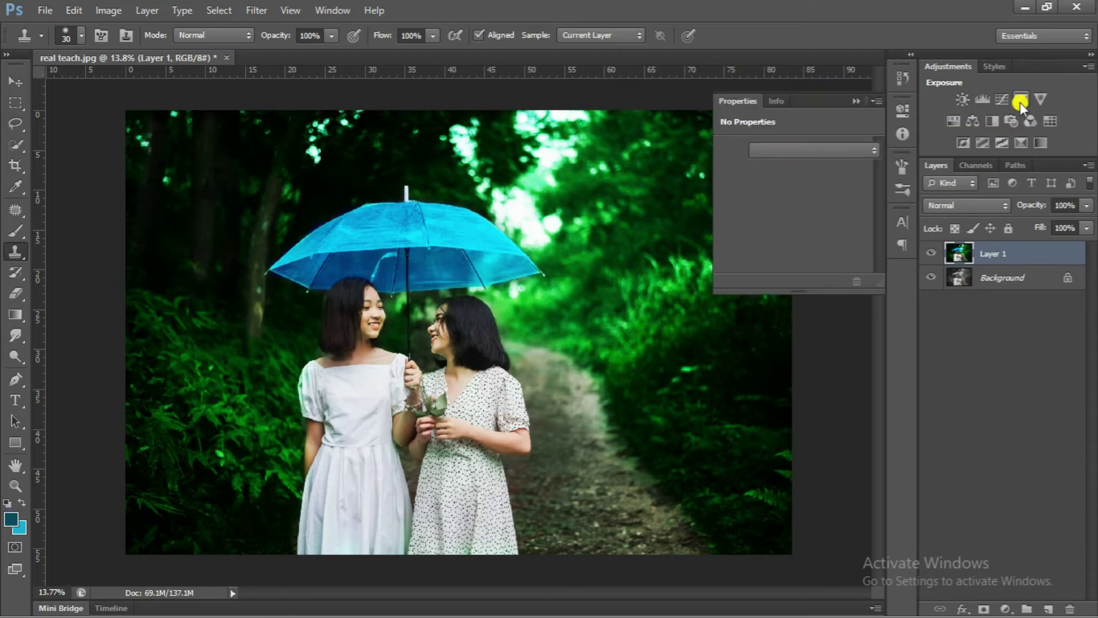
mouse_move(794, 257)
left_mouse_down()
mouse_move(807, 256)
mouse_move(795, 256)
mouse_move(804, 224)
mouse_move(787, 225)
mouse_move(799, 226)
mouse_move(793, 195)
left_mouse_up()
left_click_drag(794, 258, 790, 258)
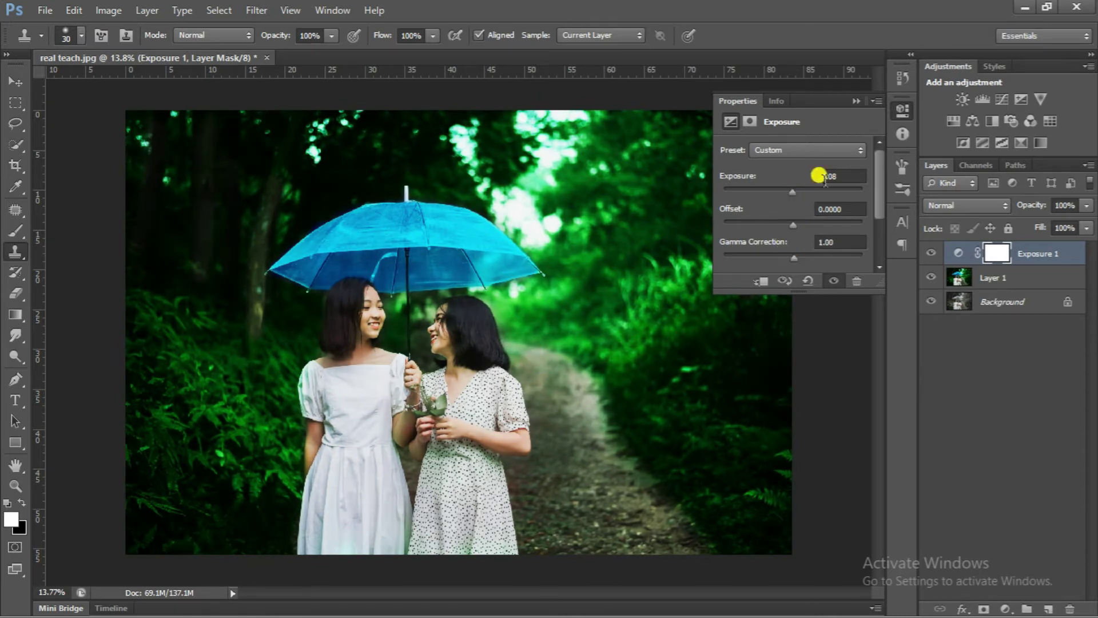
left_click(859, 100)
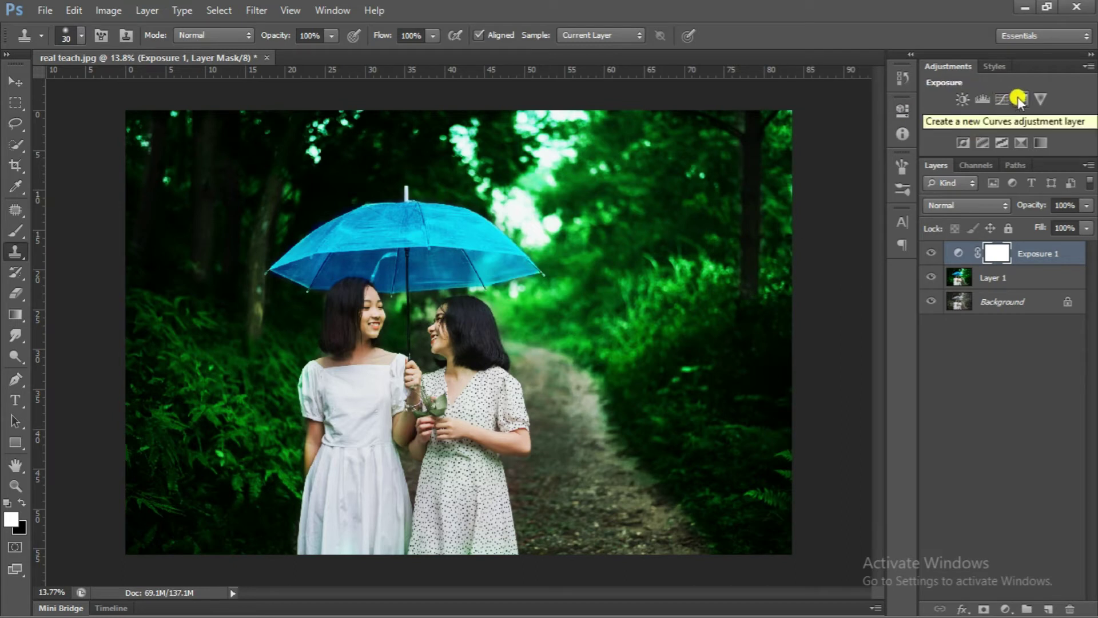
Add a Vibrance adjustment layer with Vibrance +8 and Saturation +16
left_click(1037, 97)
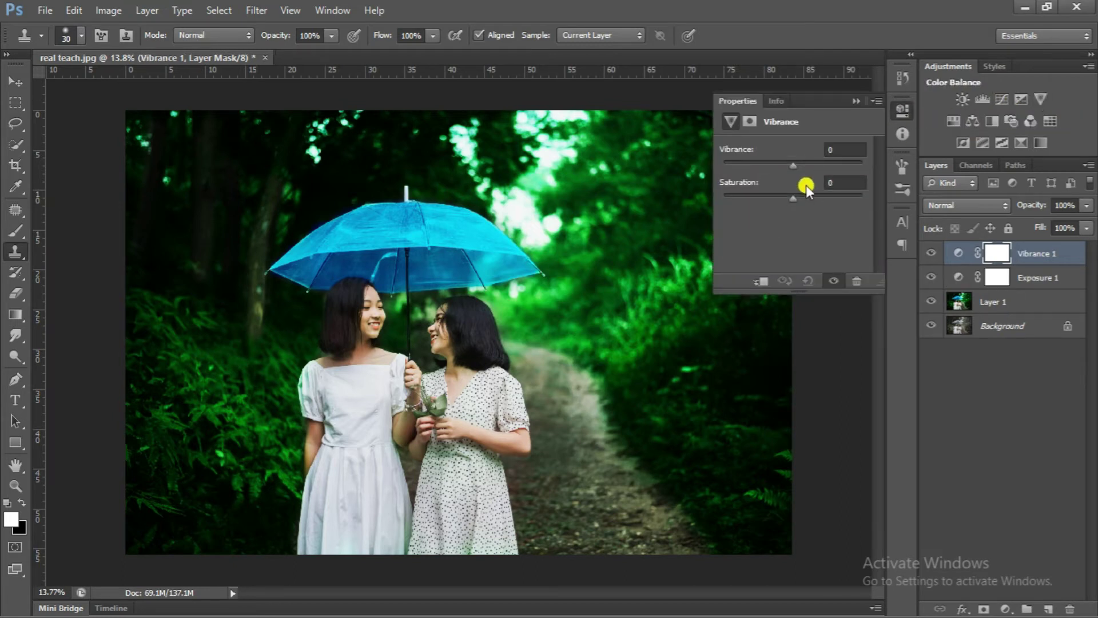
left_click_drag(795, 200, 798, 169)
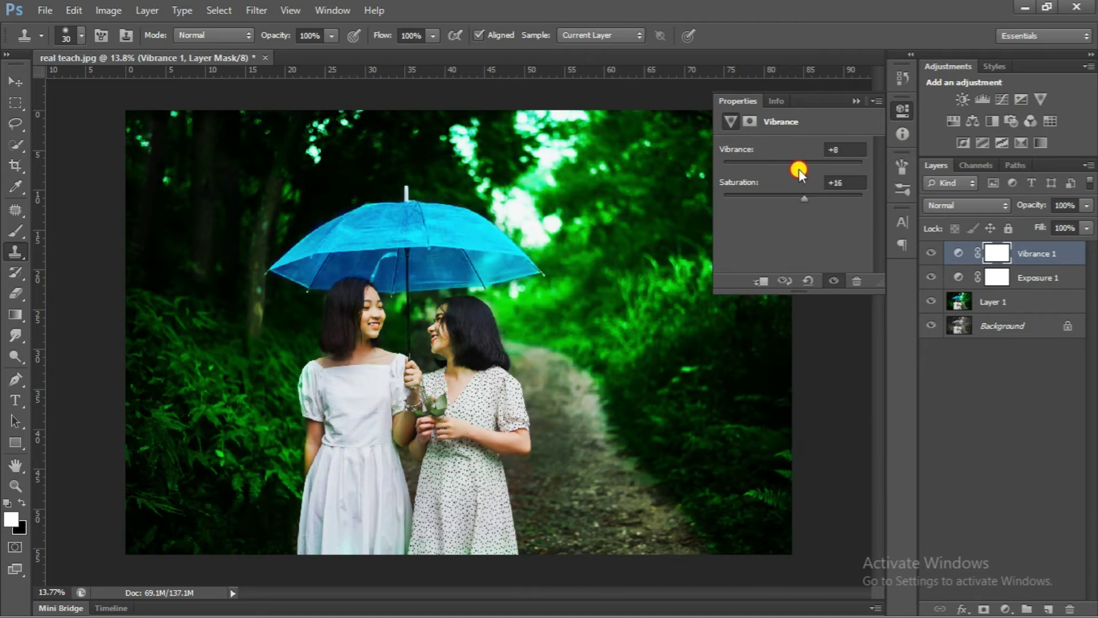
left_click(852, 104)
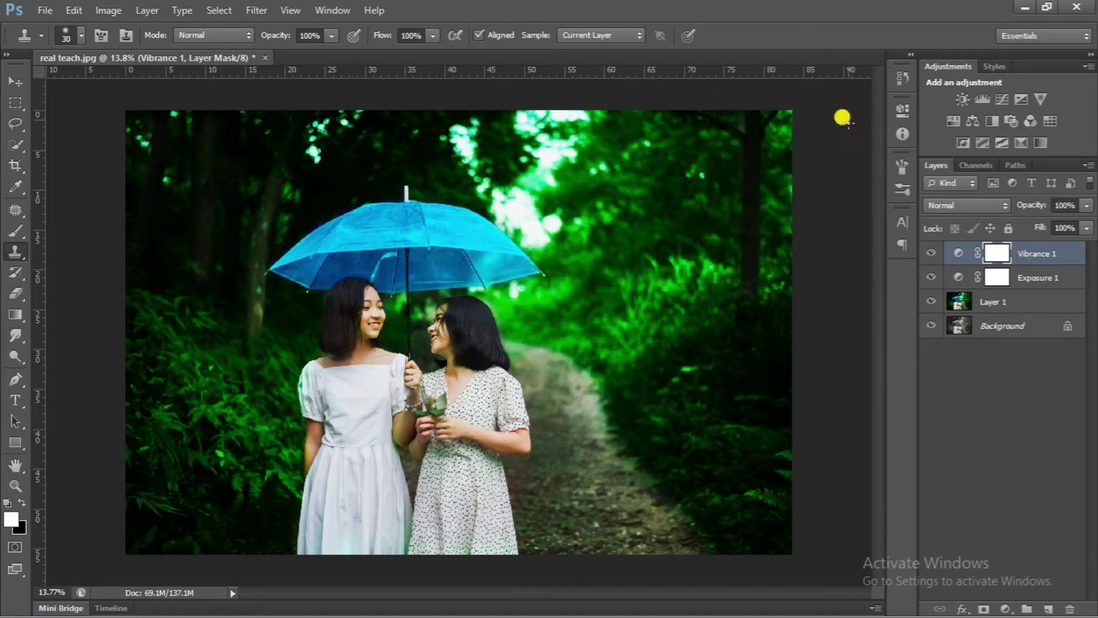
Compare Vibrance 1 on and off, then merge Exposure 1 and Vibrance 1 together
left_click(931, 253)
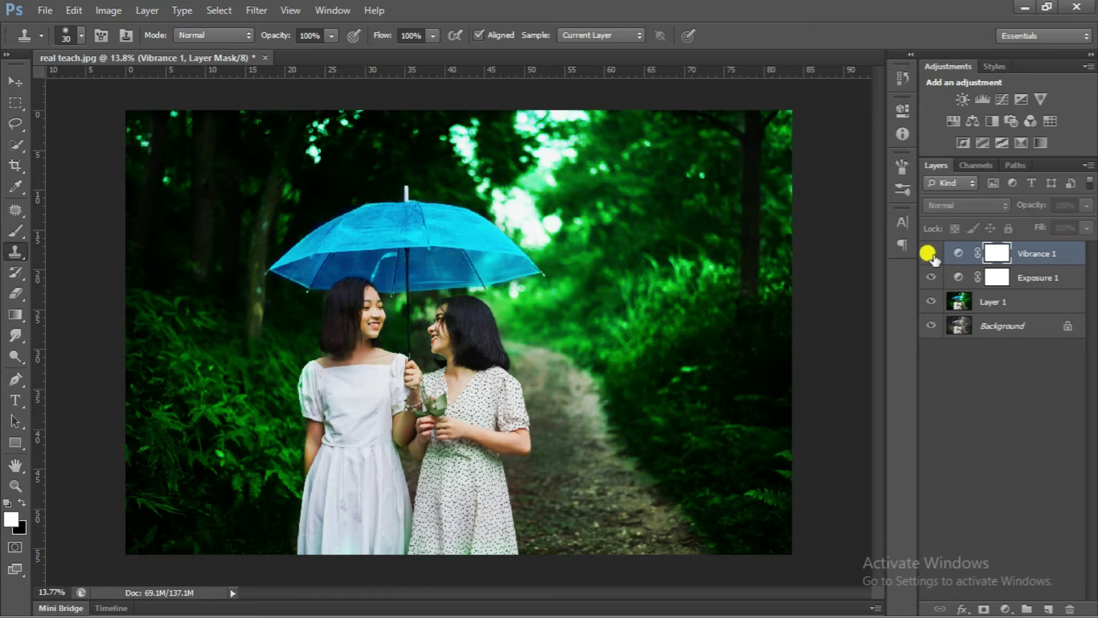
left_click(931, 253)
left_click(931, 253)
left_click(931, 254)
left_click(1029, 277, "shift")
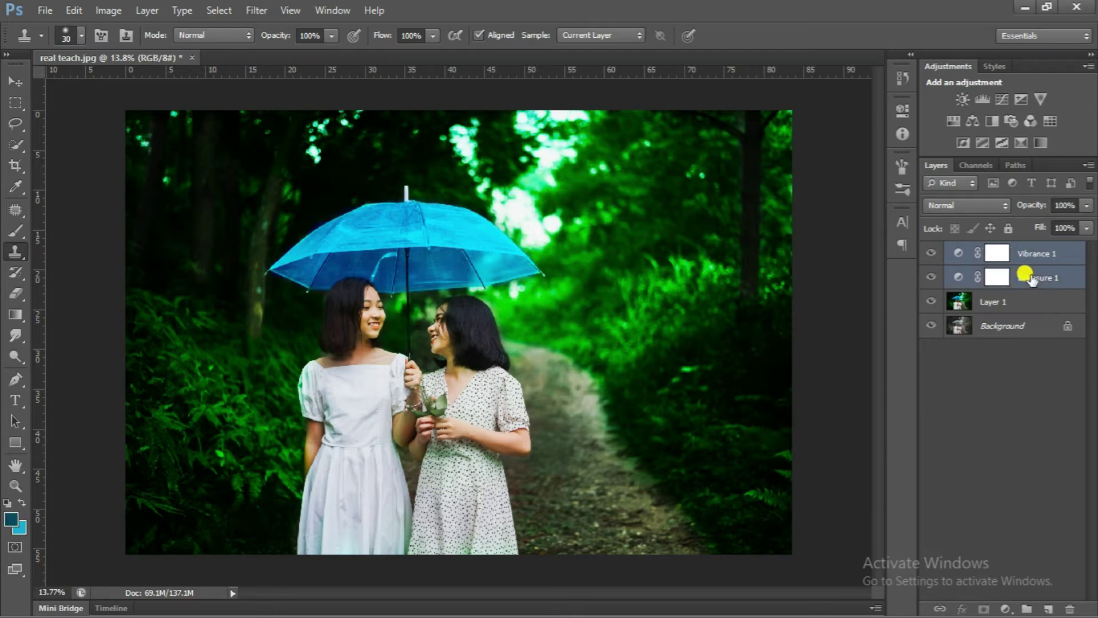
key("ctrl+e")
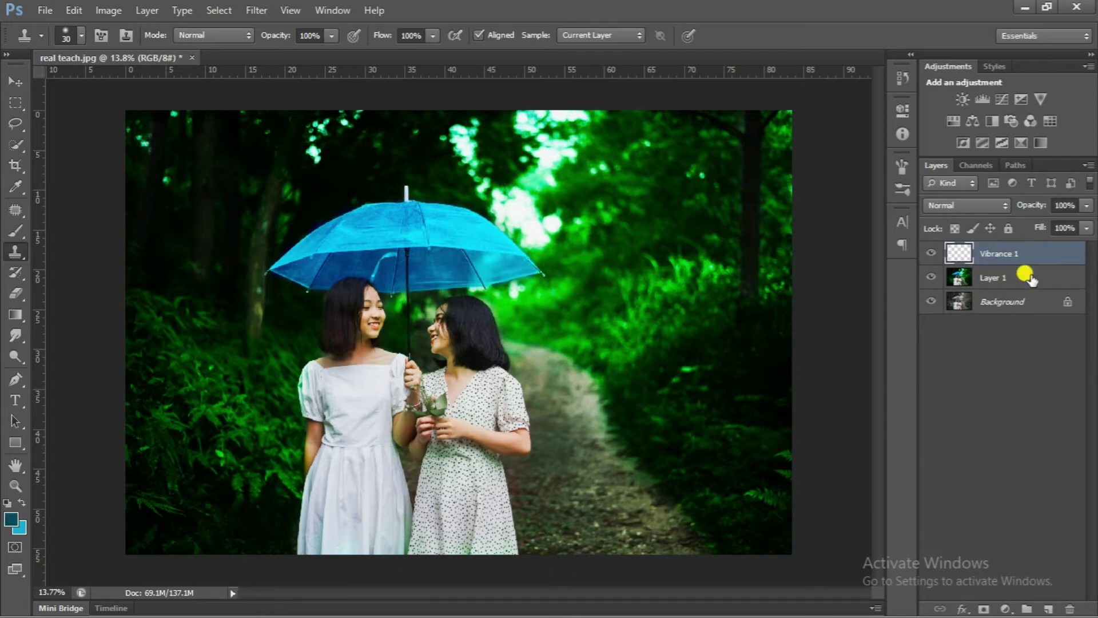
left_click(931, 253)
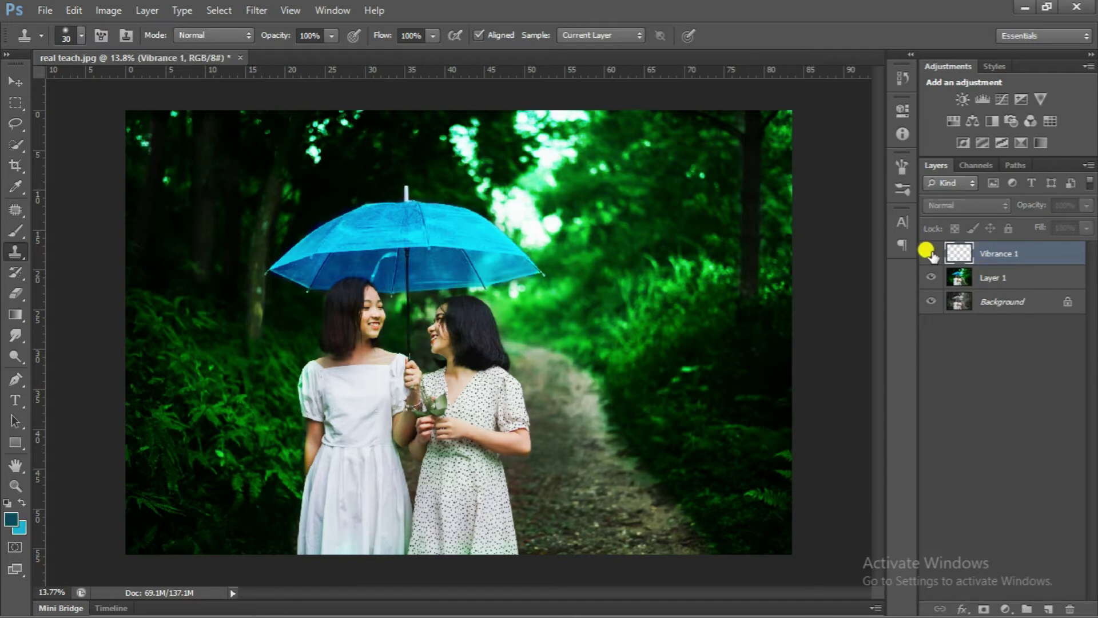
left_click(931, 254)
Merge the combined Vibrance 1 layer into Layer 1
left_click(960, 270)
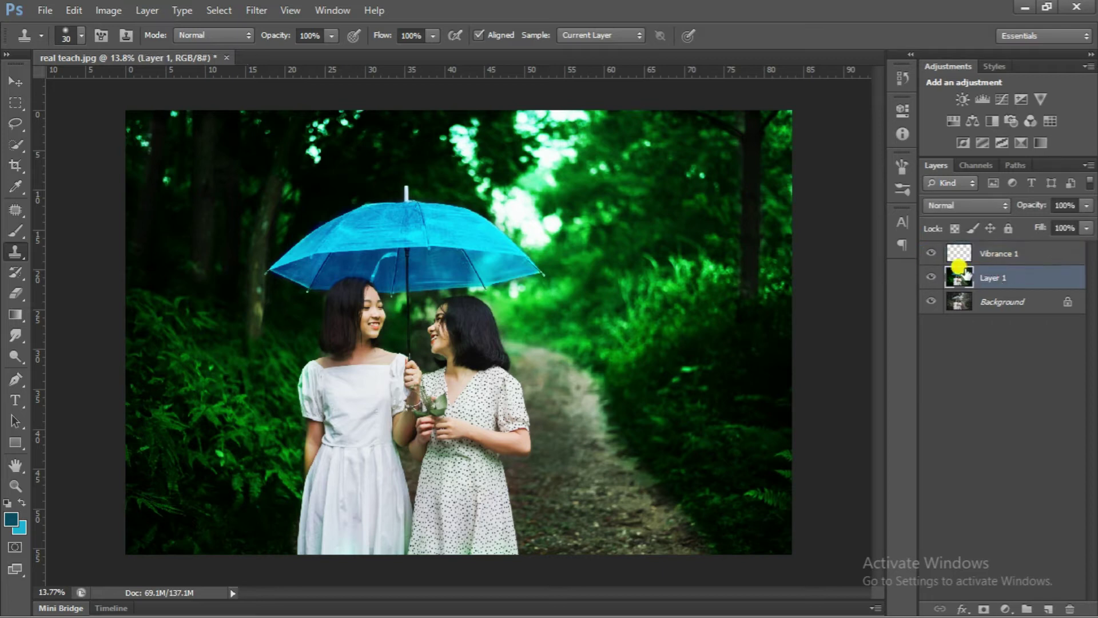
key("ctrl+e")
key("ctrl+j")
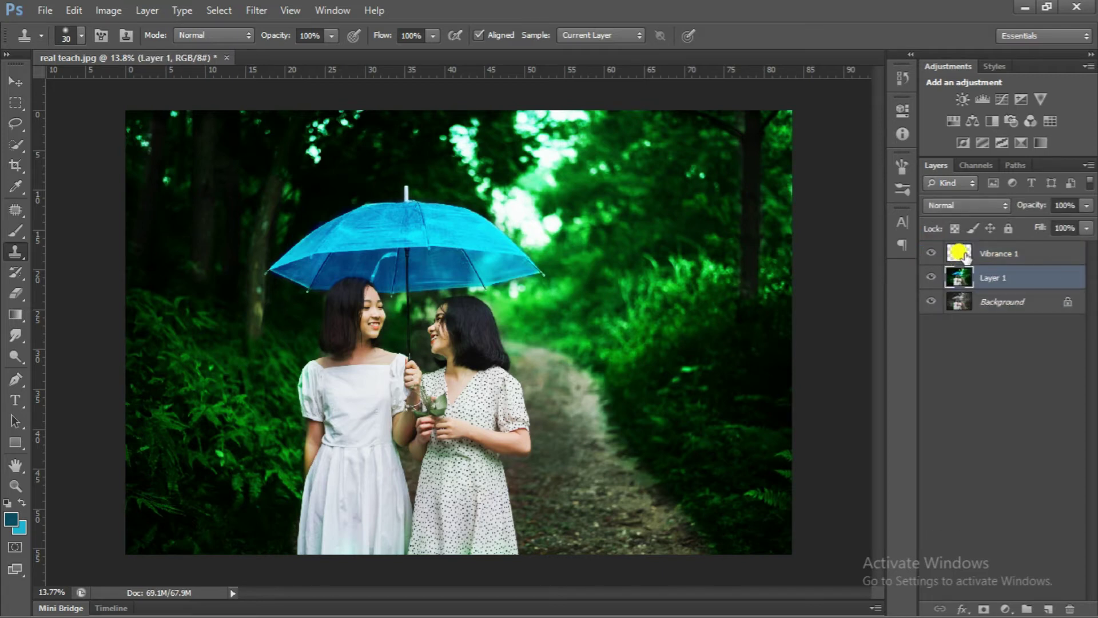
left_click(993, 256)
key("ctrl+e")
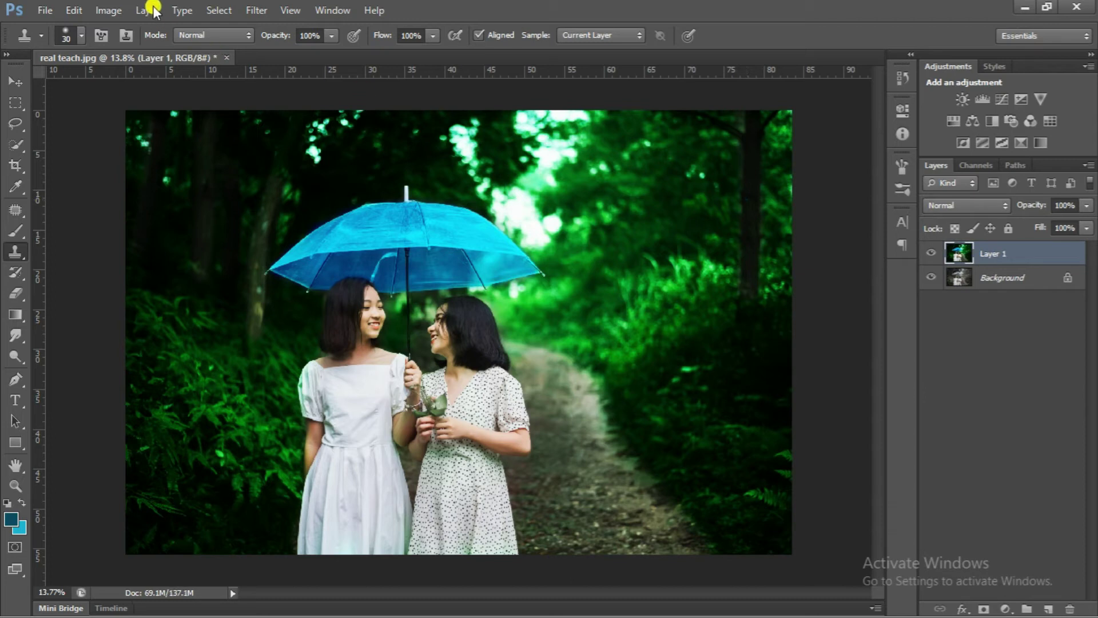
Apply Auto Tone and Auto Color to Layer 1
left_click(112, 10)
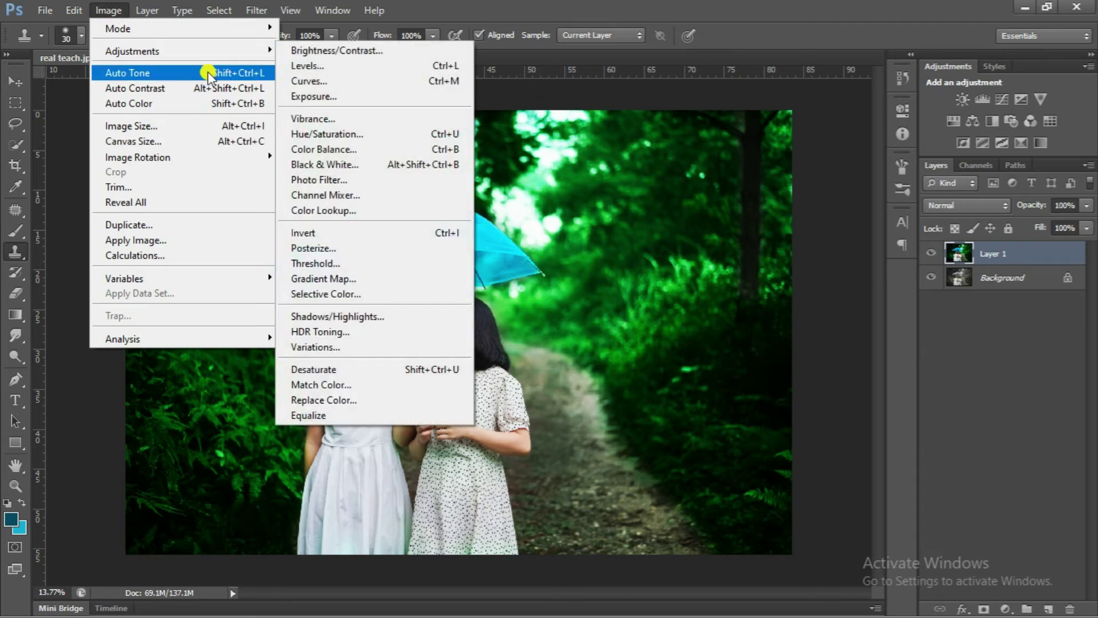
left_click(206, 73)
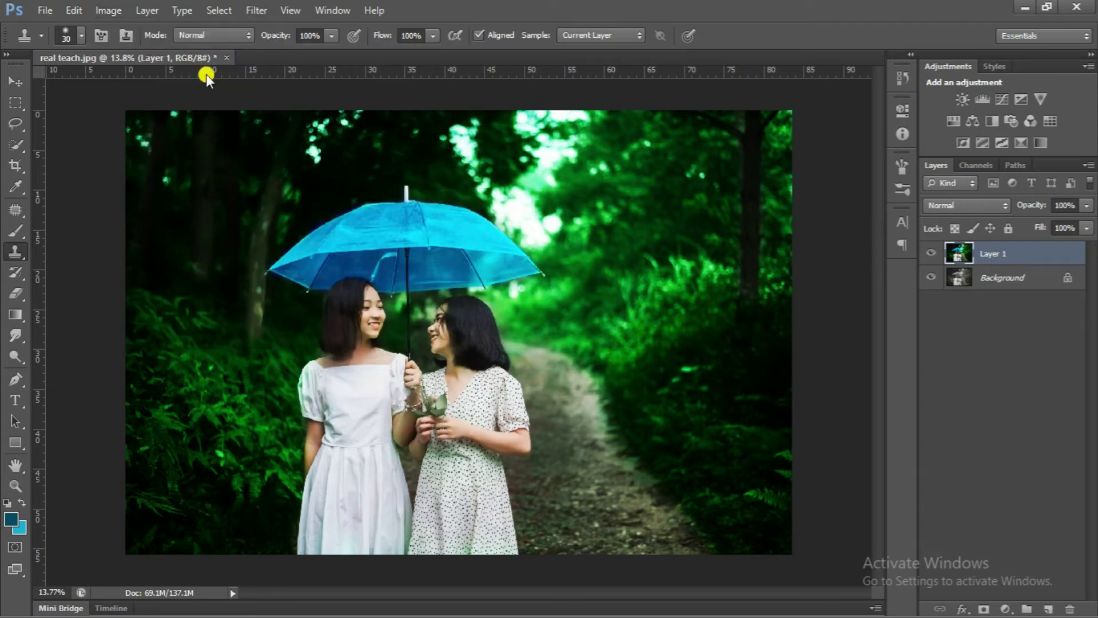
left_click(109, 10)
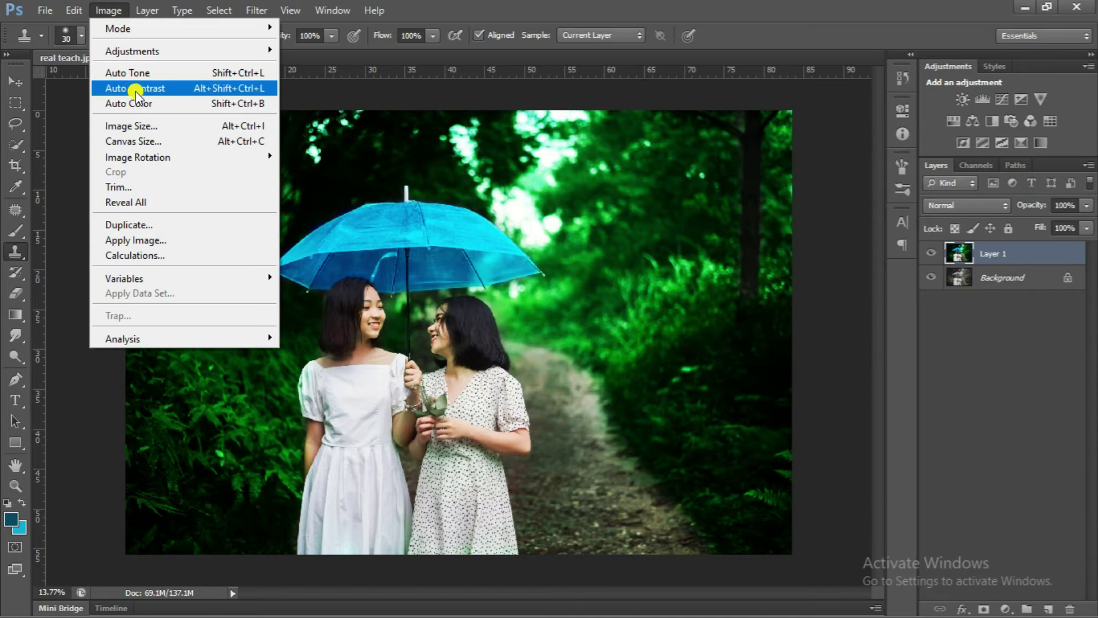
left_click(154, 104)
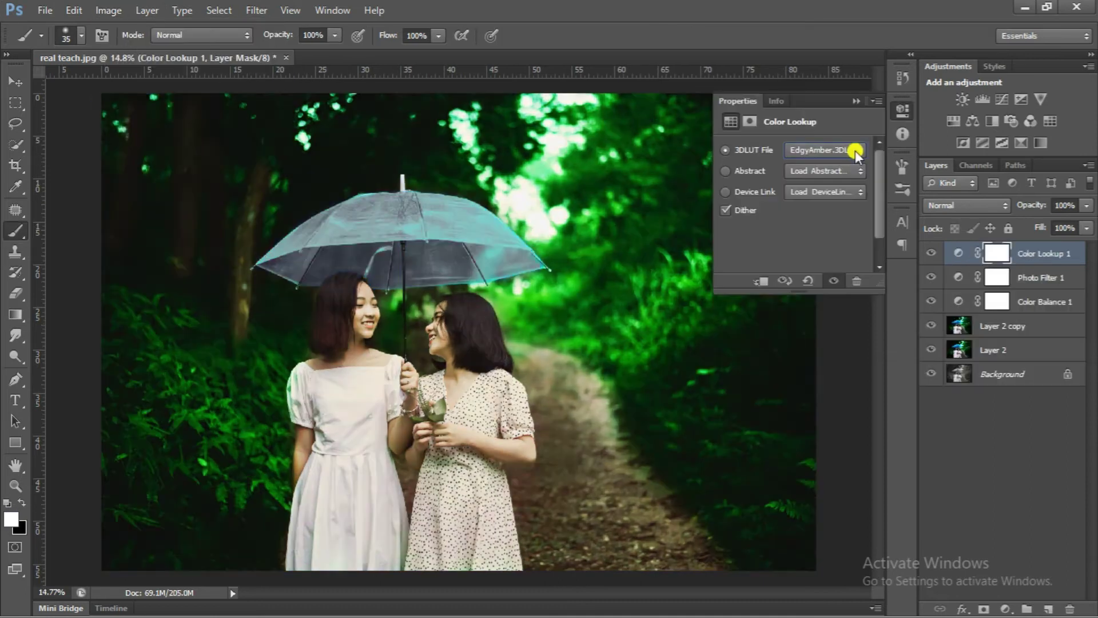
Step through the FoggyNight, FuturisticBleak and Moonlight colour lookup presets on the photo
key("Down")
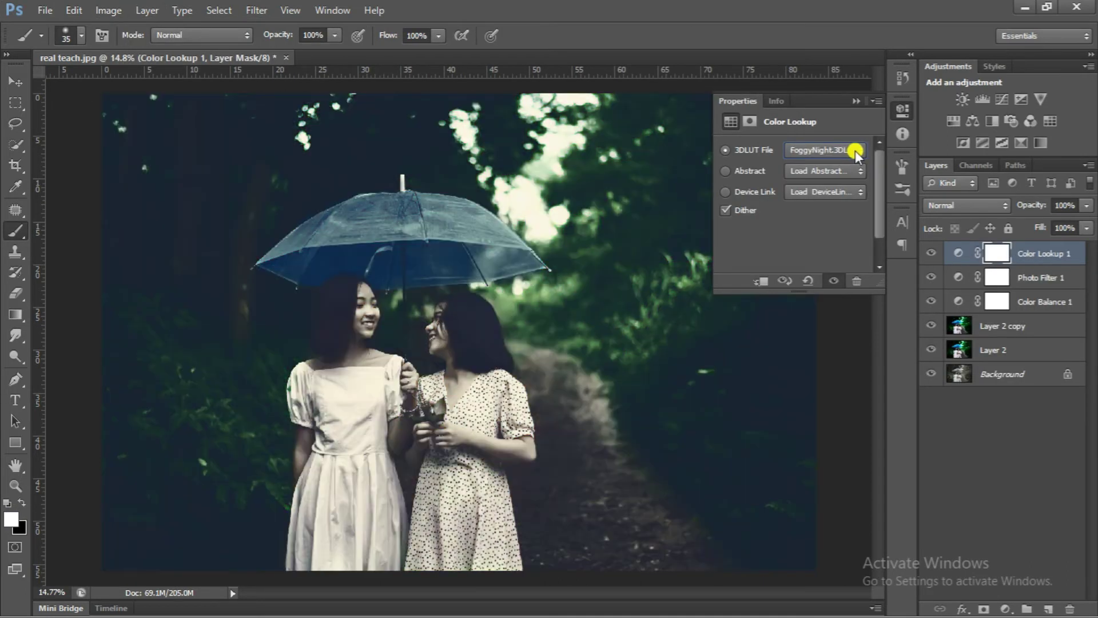
key("Down")
key("Down")
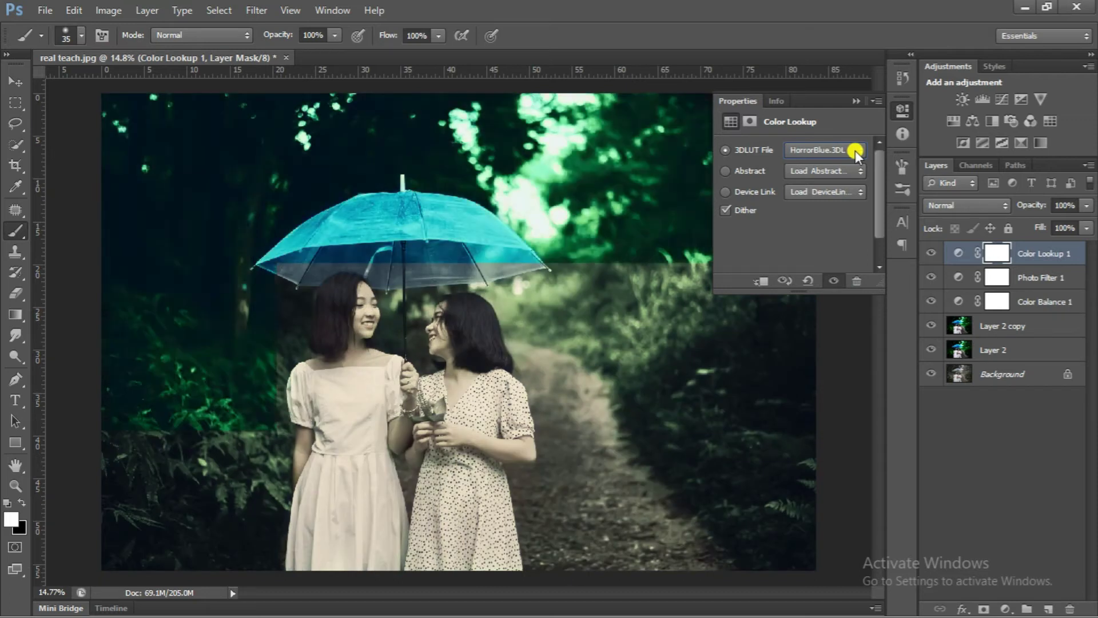
key("Down")
key("Down")
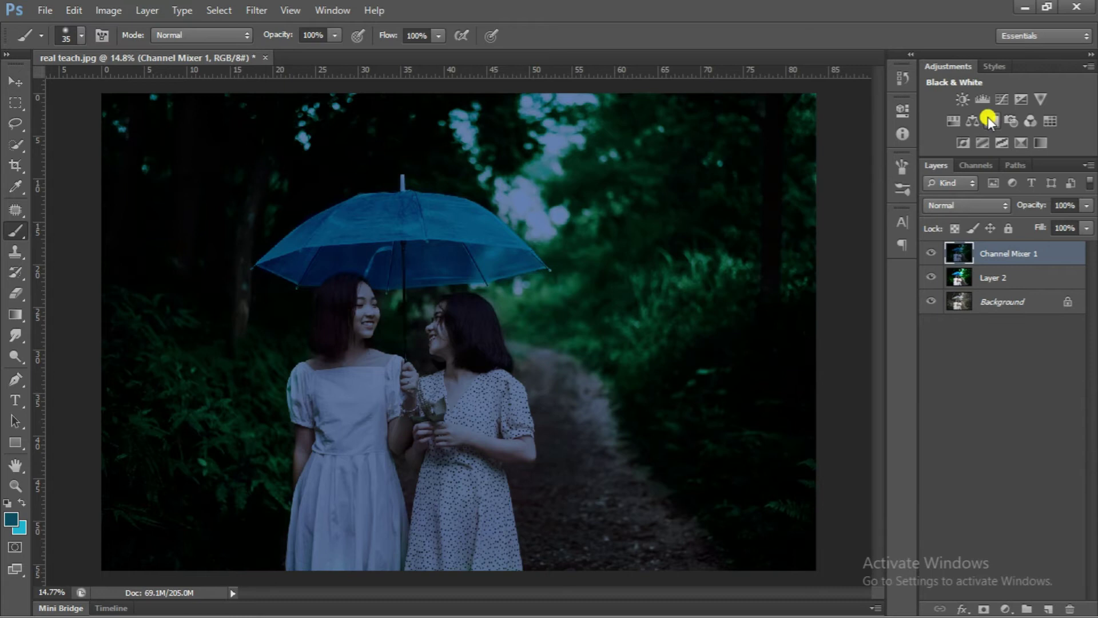
Add an upward brightening Curves layer and merge it with Channel Mixer 1
left_click(1001, 101)
left_click_drag(791, 232, 789, 224)
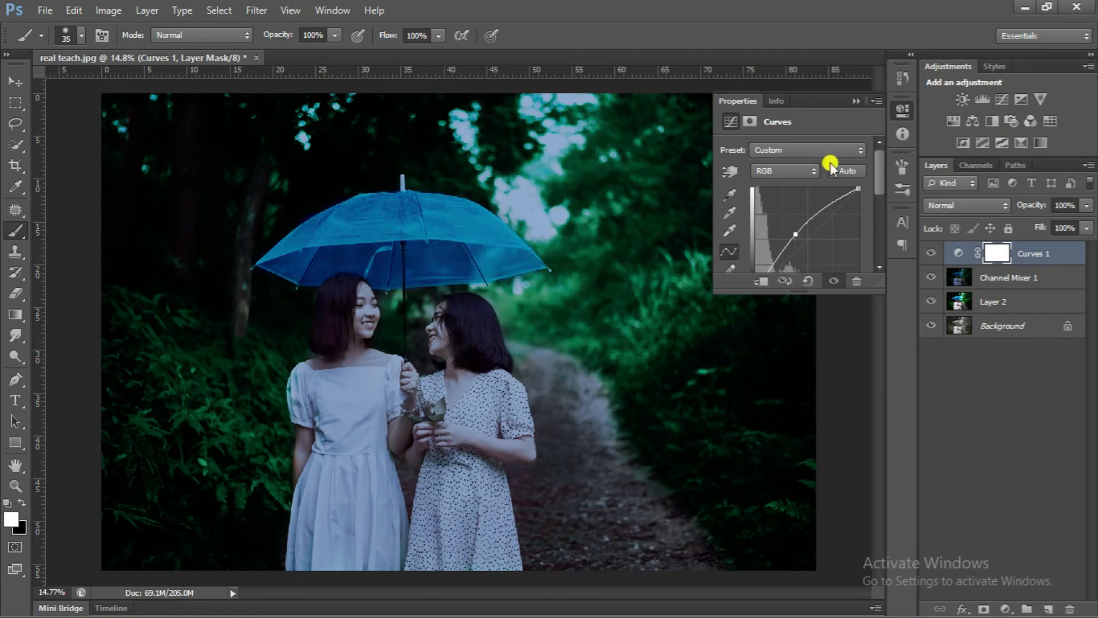
left_click(856, 101)
left_click(980, 278, "shift")
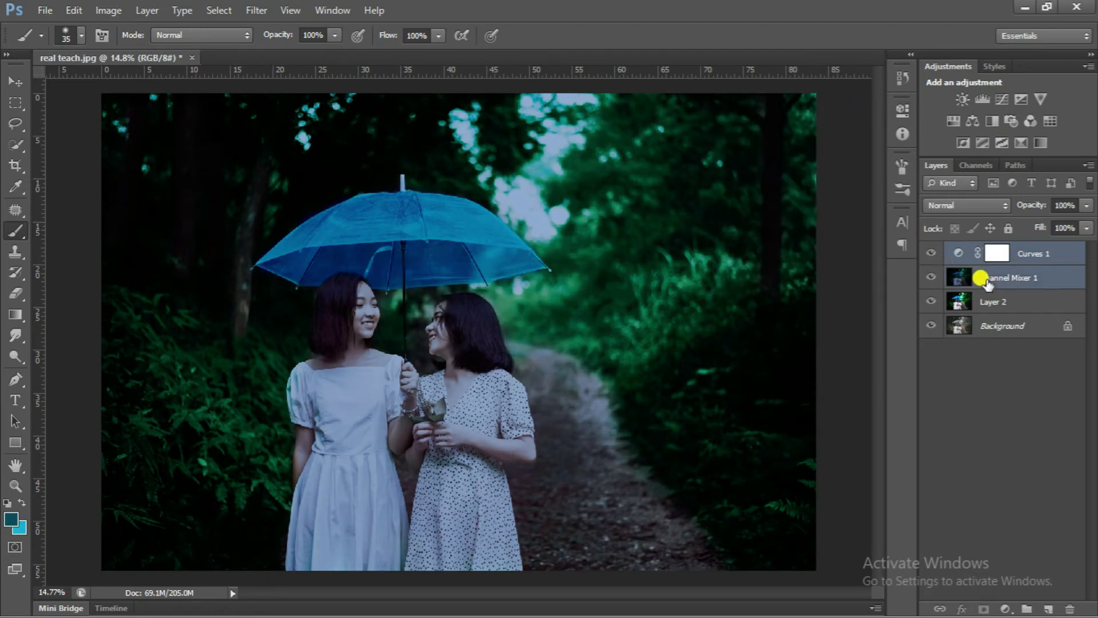
key("ctrl+e")
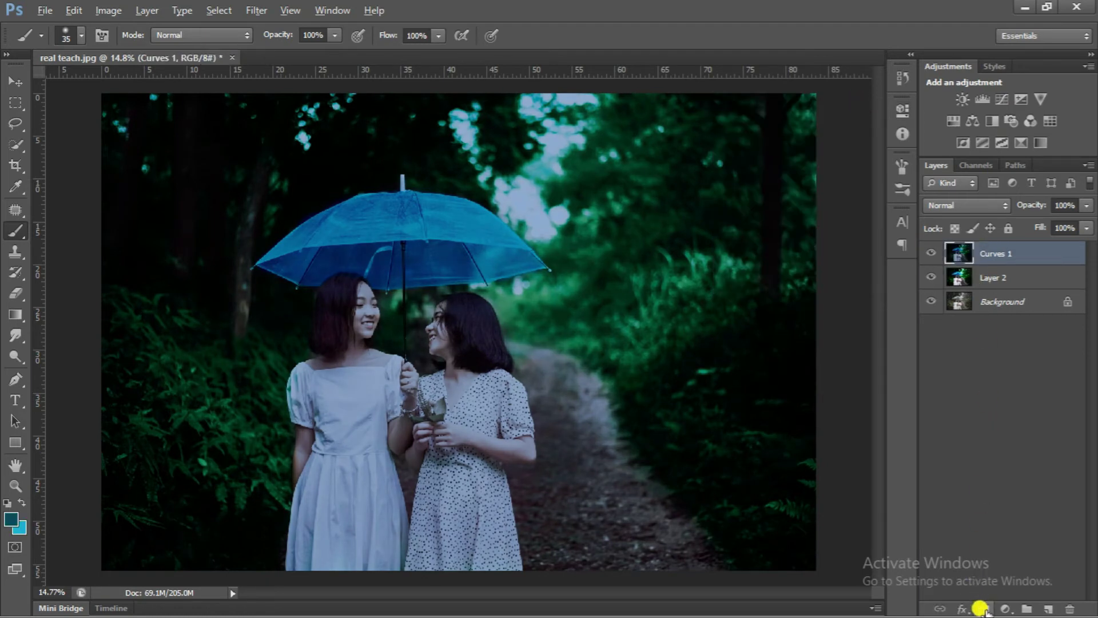
Give Curves 1 a black mask and paint the grade back over the left girl's dress
left_click(980, 609, "alt")
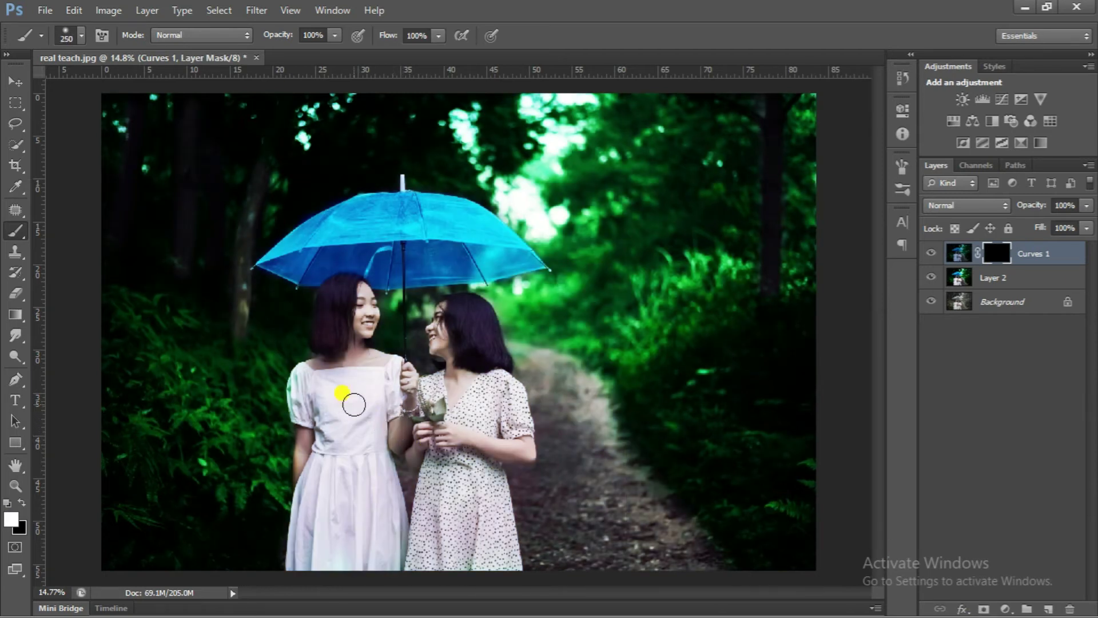
left_click_drag(327, 388, 415, 229)
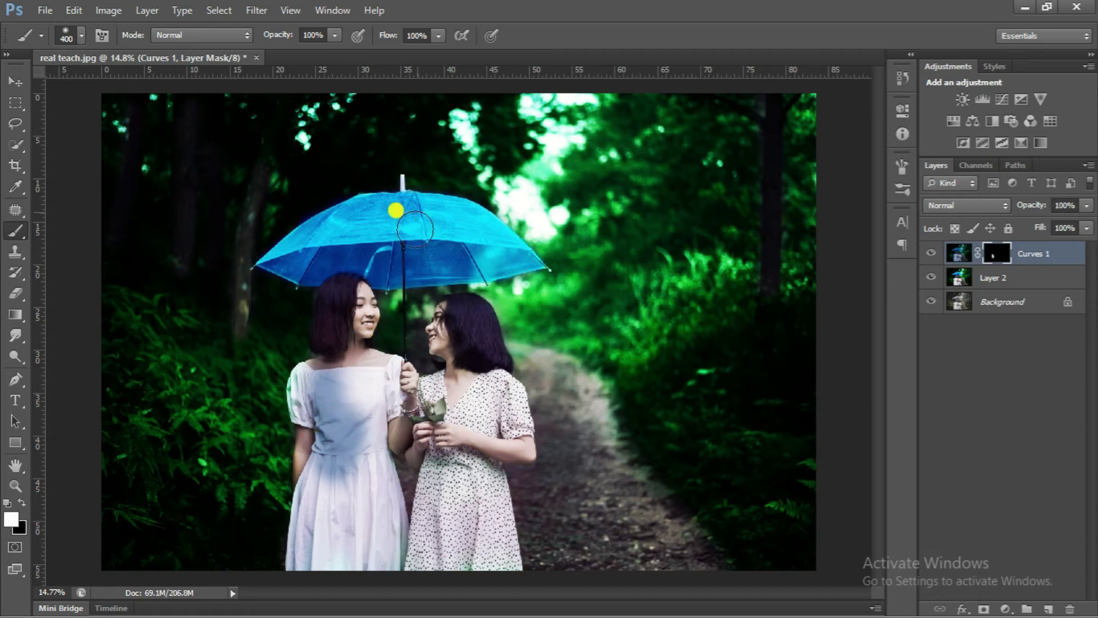
key("bracketright")
mouse_move(284, 368)
left_mouse_down()
mouse_move(359, 413)
mouse_move(292, 532)
mouse_move(360, 473)
mouse_move(366, 555)
left_mouse_up()
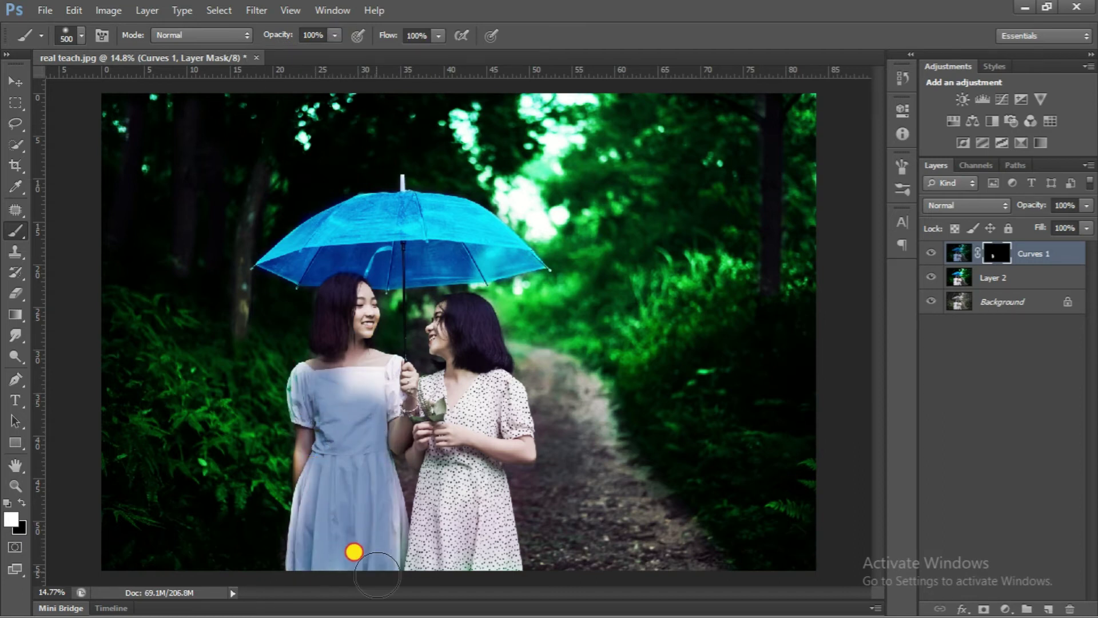
Shrink the brush to 70 and touch up the mask along the left sleeve
key("bracketleft")
key("bracketleft")
key("bracketleft")
scroll(333, 394, "up", 3)
scroll(490, 392, "up", 1)
scroll(578, 380, "down", 1)
scroll(465, 375, "down", 1)
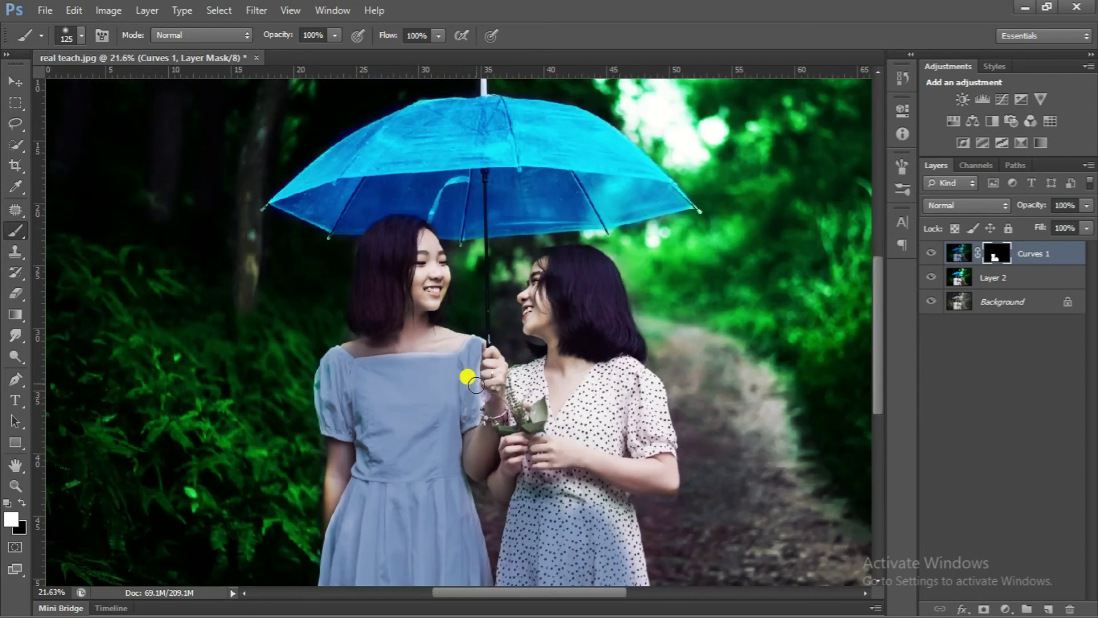
scroll(453, 376, "up", 1)
key("bracketleft")
key("bracketleft")
key("bracketleft")
scroll(434, 366, "up", 1)
scroll(429, 360, "up", 1)
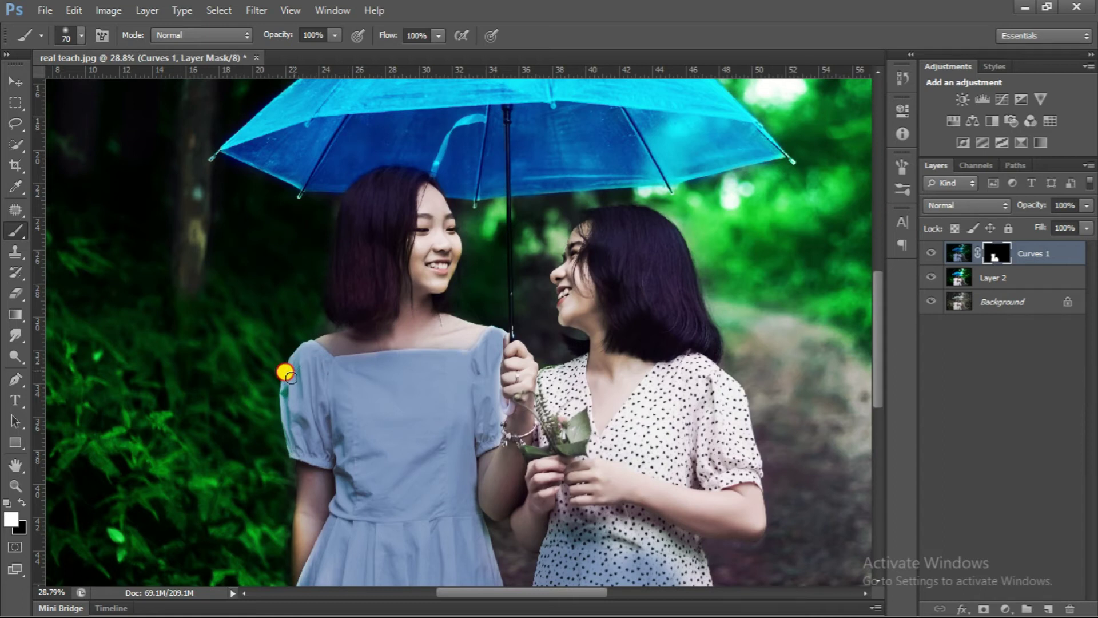
left_click_drag(292, 442, 359, 425)
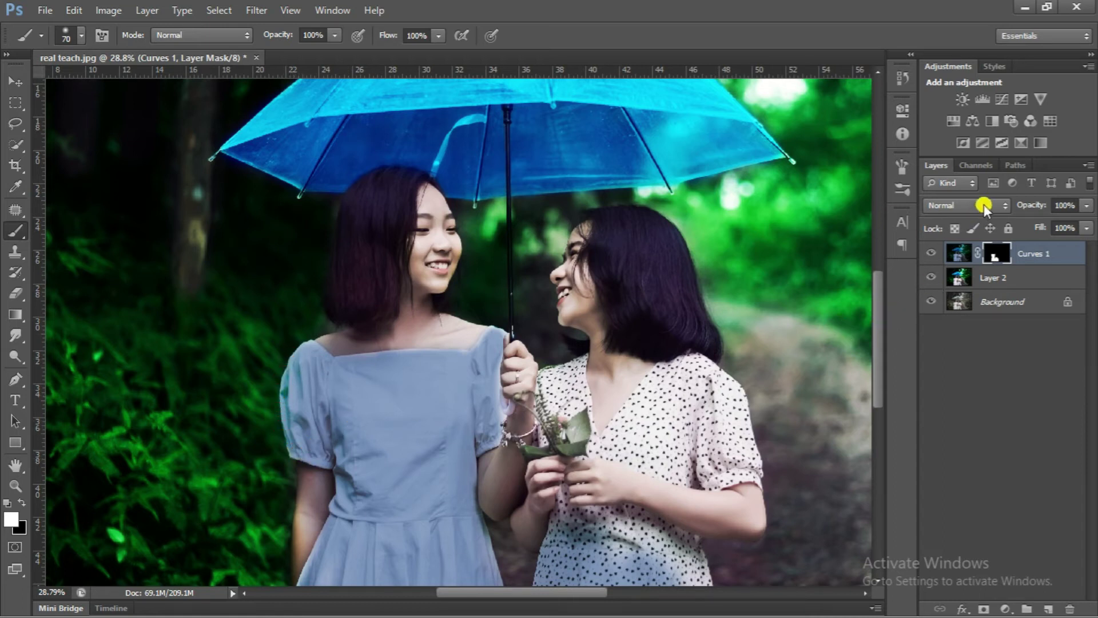
scroll(431, 404, "down", 2)
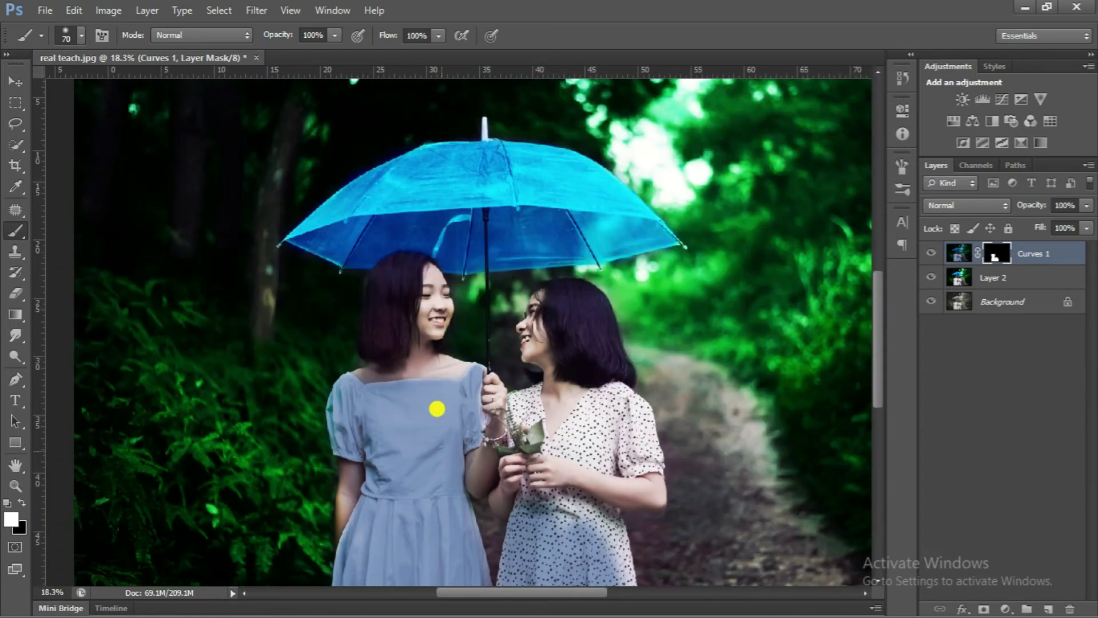
scroll(379, 504, "down", 1)
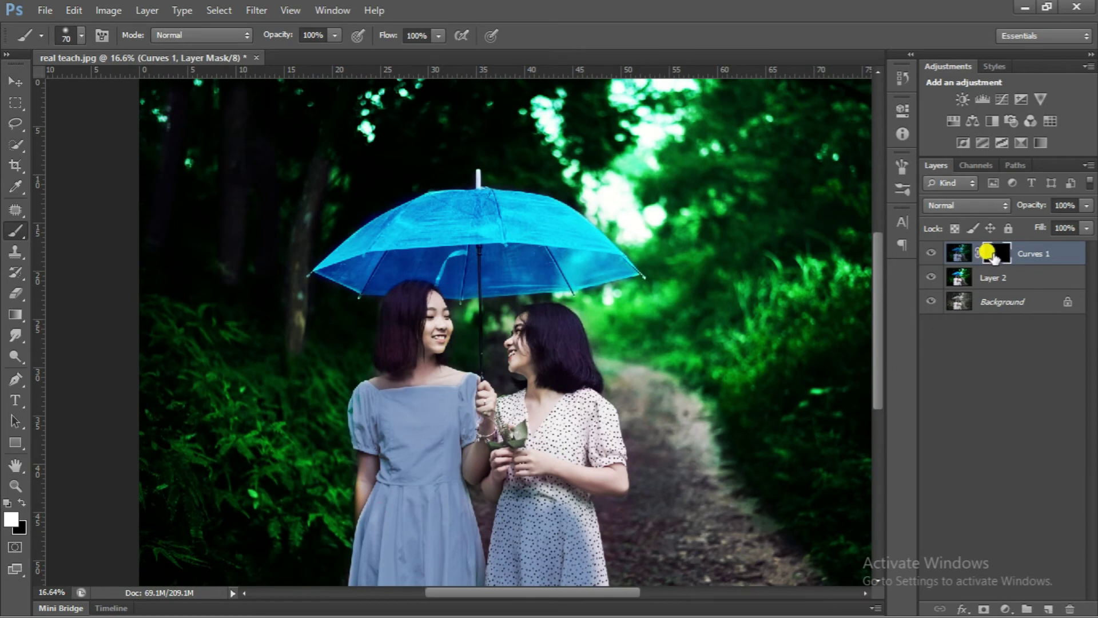
Cycle through the blend modes and set Curves 1 to Color
left_click(997, 207)
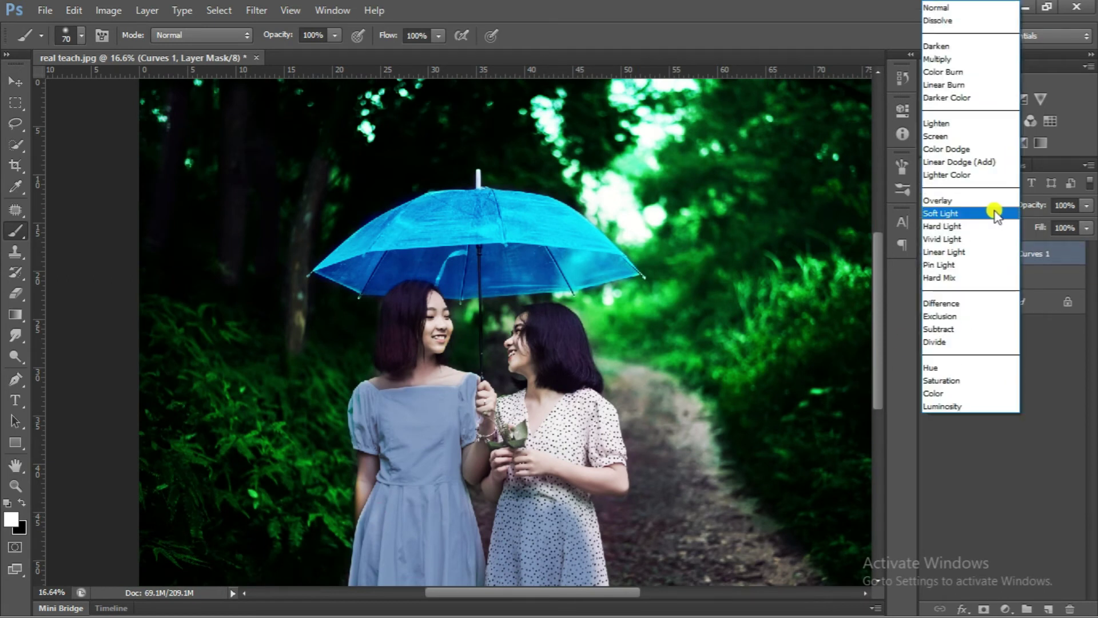
left_click(956, 125)
scroll(972, 208, "down", 3)
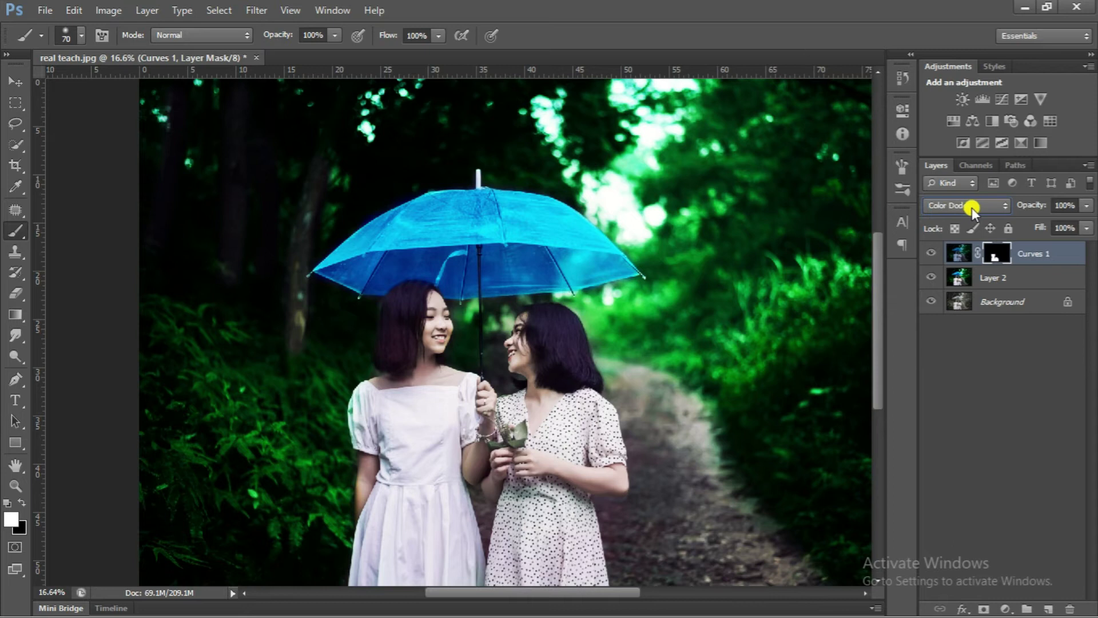
scroll(972, 208, "down", 5)
scroll(972, 207, "down", 5)
scroll(972, 208, "down", 4)
Try a Color Balance layer shifted toward yellow, then delete it again
left_click(972, 121)
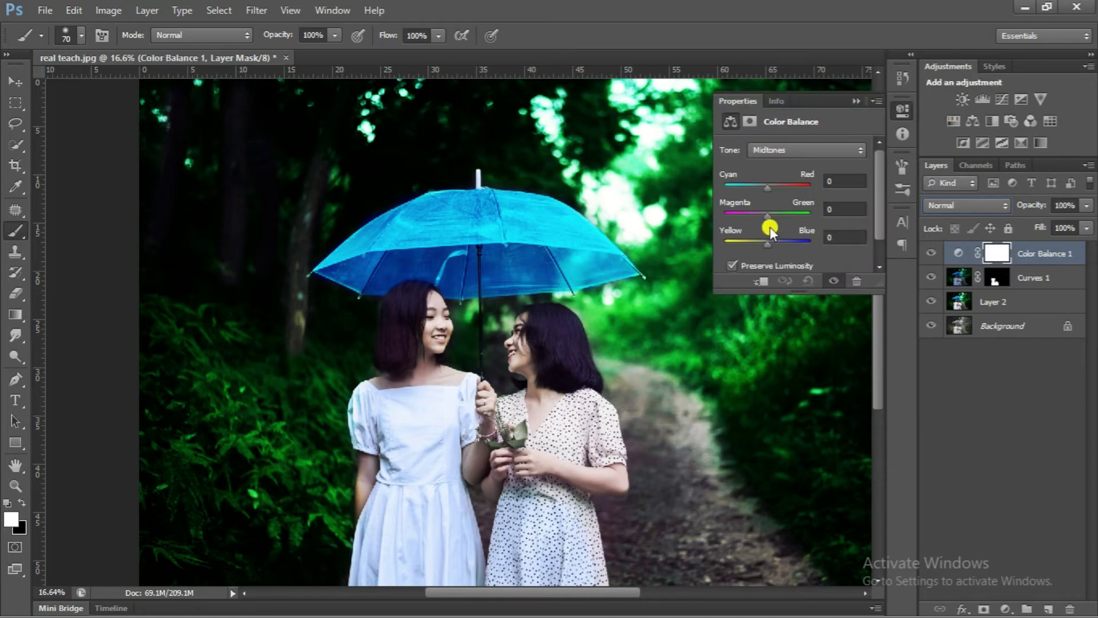
left_click_drag(767, 242, 758, 246)
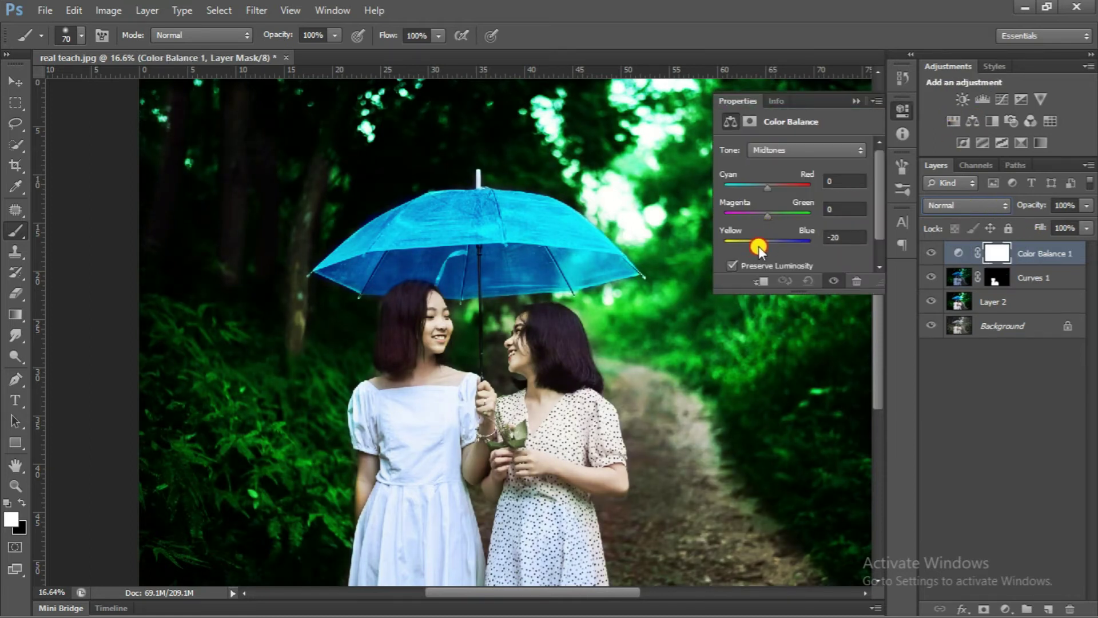
left_click(861, 103)
right_click(1029, 254)
left_click(932, 136)
left_click(511, 247)
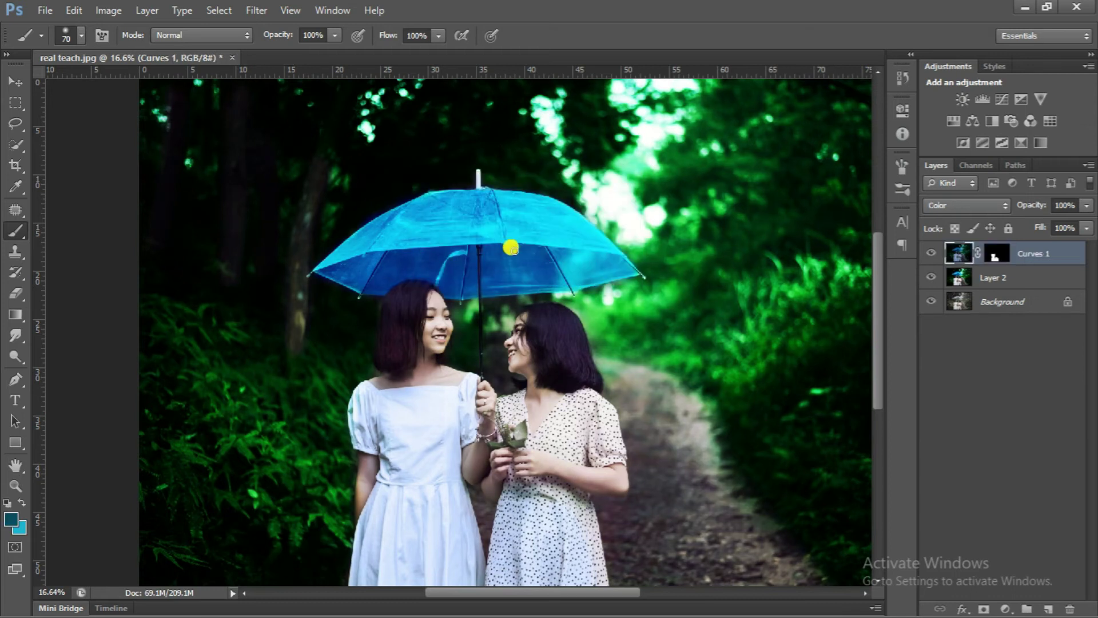
left_click(117, 11)
mouse_move(132, 50)
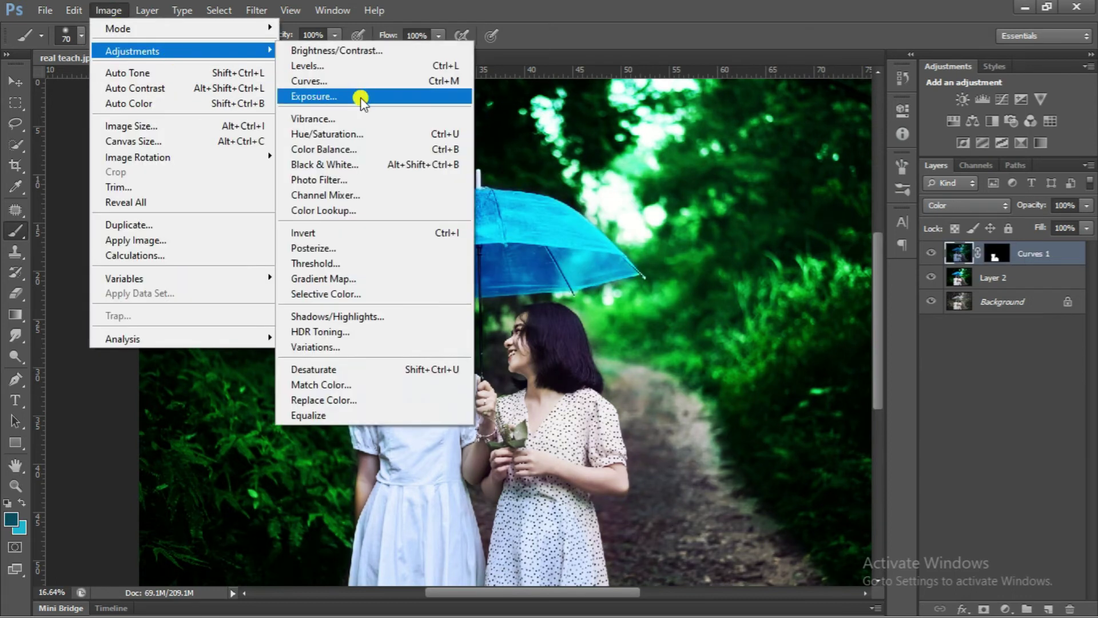
Apply Color Balance to Curves 1 with midtones set to -30, -29, -27
left_click(359, 150)
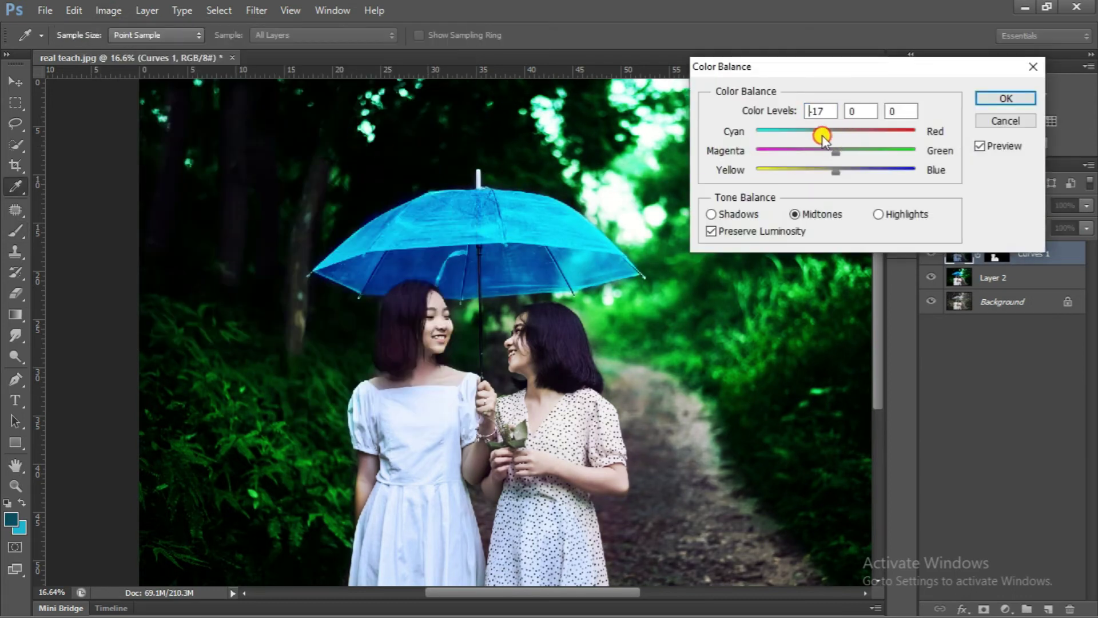
left_click_drag(805, 135, 808, 132)
mouse_move(836, 171)
left_mouse_down()
mouse_move(819, 172)
mouse_move(848, 153)
left_mouse_up()
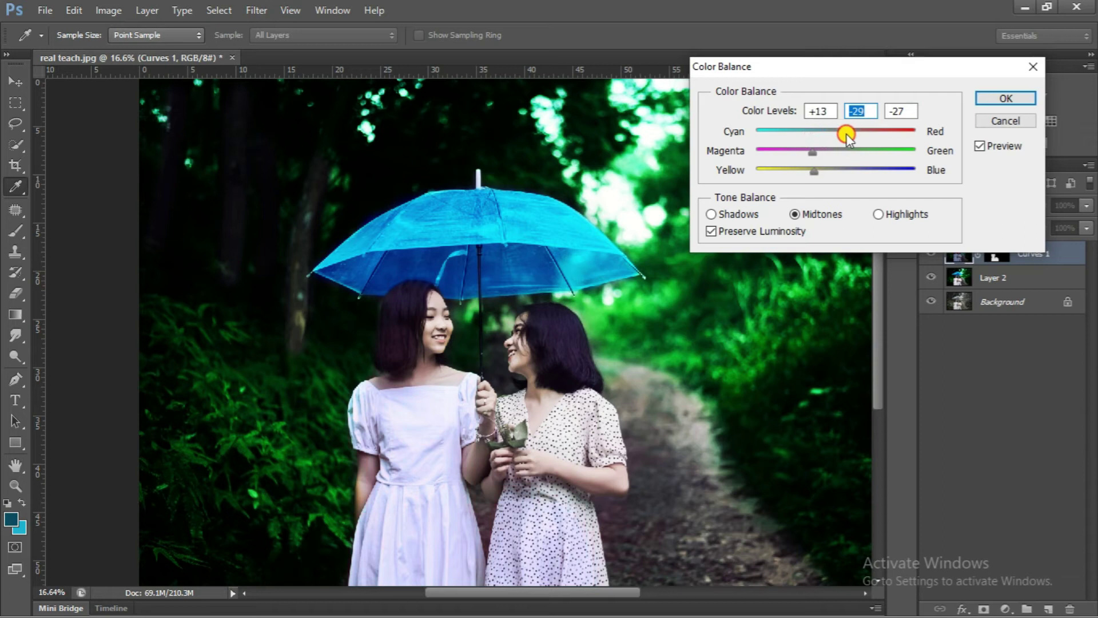
left_click_drag(813, 136, 832, 162)
Apply the colour balance change and erase its tint along the left girl's collarbone
left_click(1005, 98)
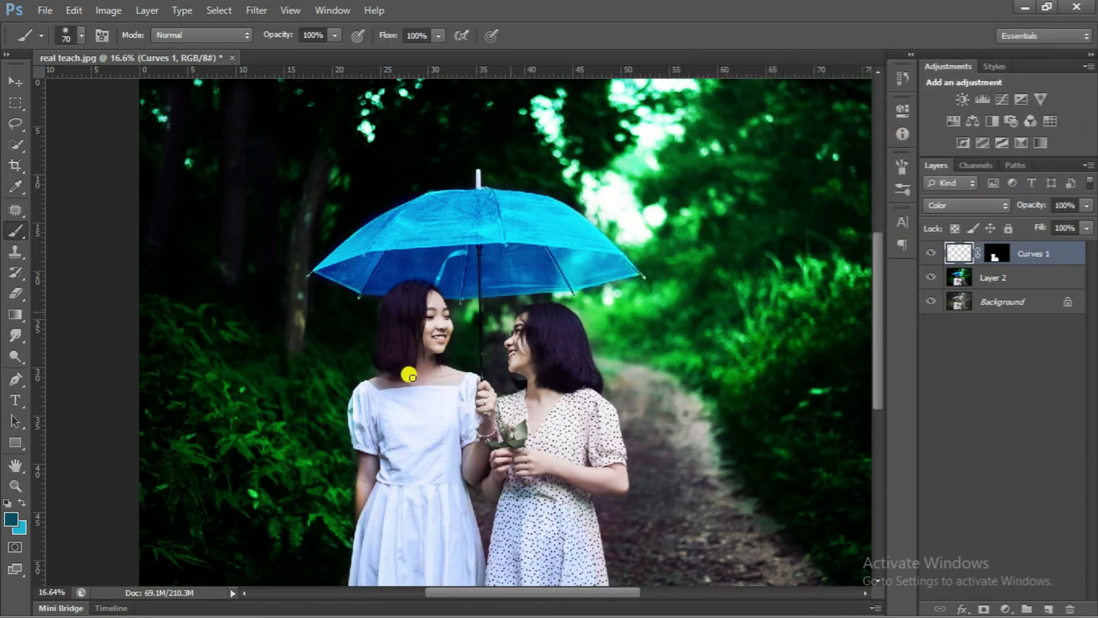
scroll(406, 372, "up", 3)
scroll(443, 366, "up", 2)
key("e")
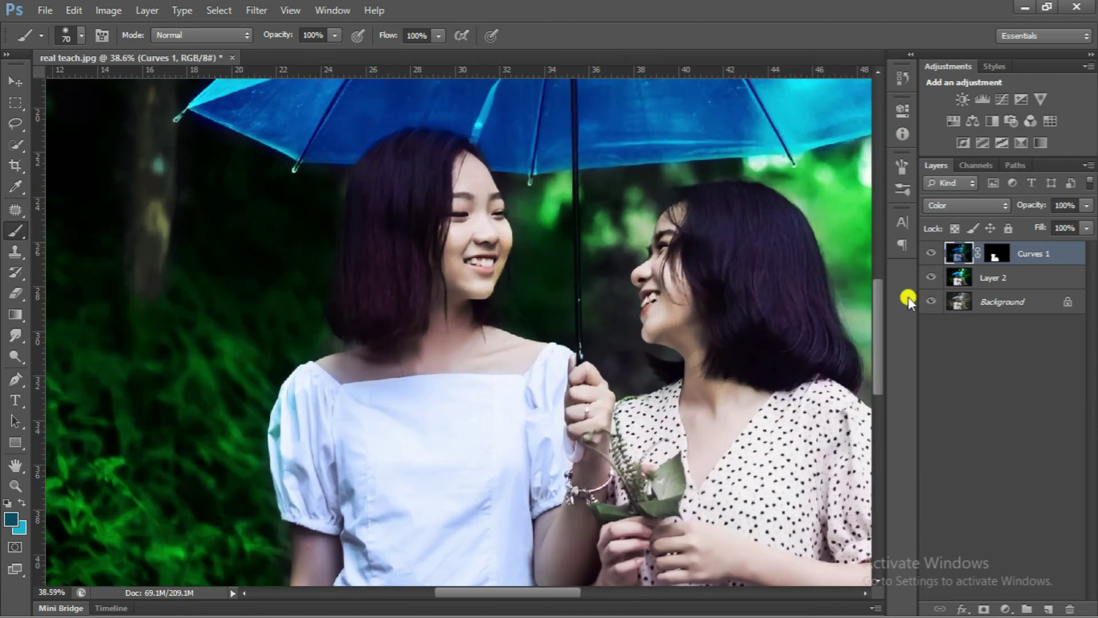
scroll(437, 336, "up", 2)
scroll(359, 355, "up", 1)
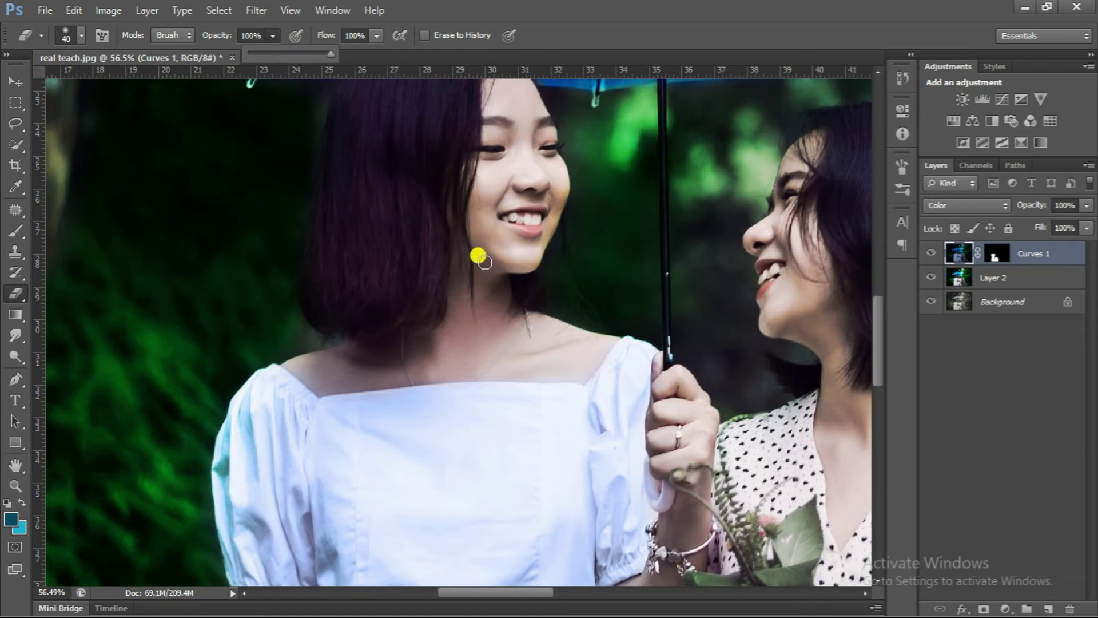
key("bracketright")
left_click_drag(565, 343, 316, 368)
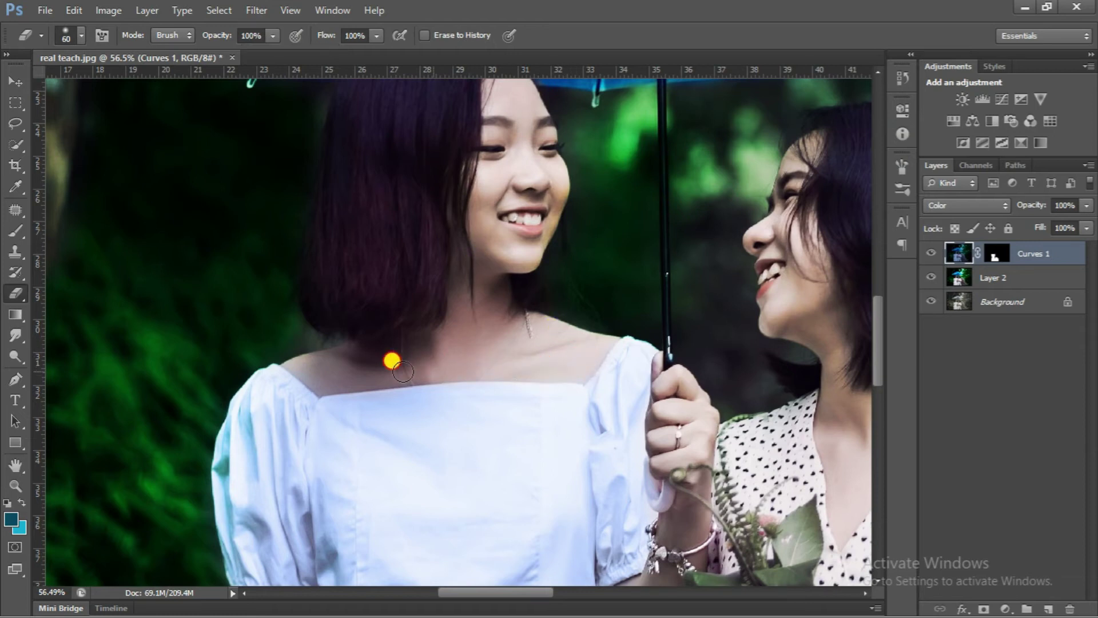
scroll(316, 368, "down", 4)
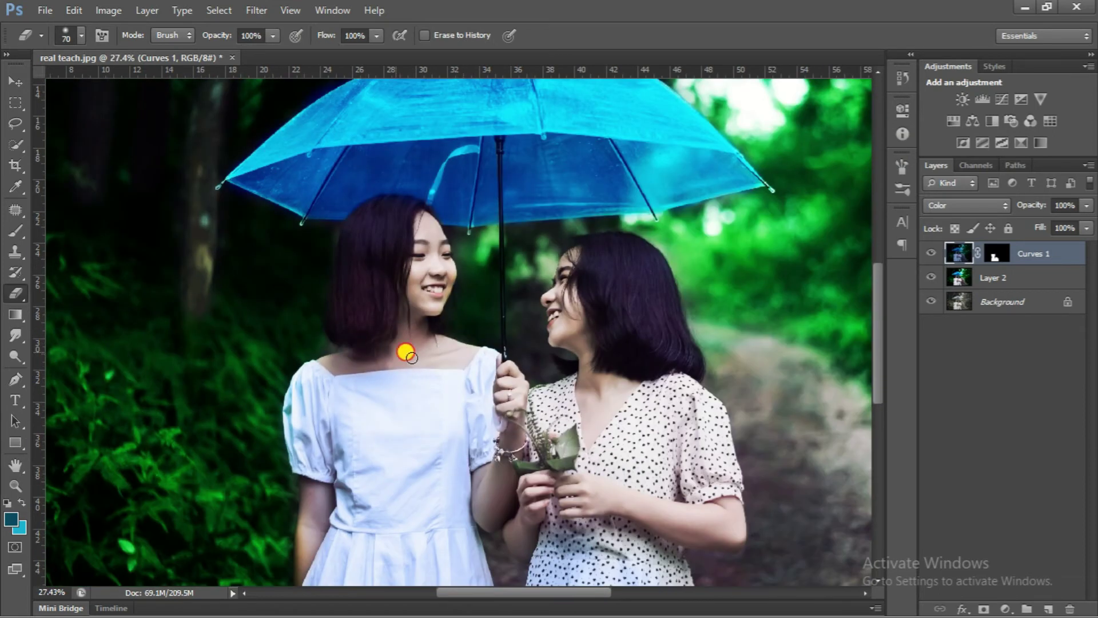
scroll(407, 355, "down", 2)
scroll(326, 449, "up", 2)
scroll(348, 436, "up", 3)
key("bracketright")
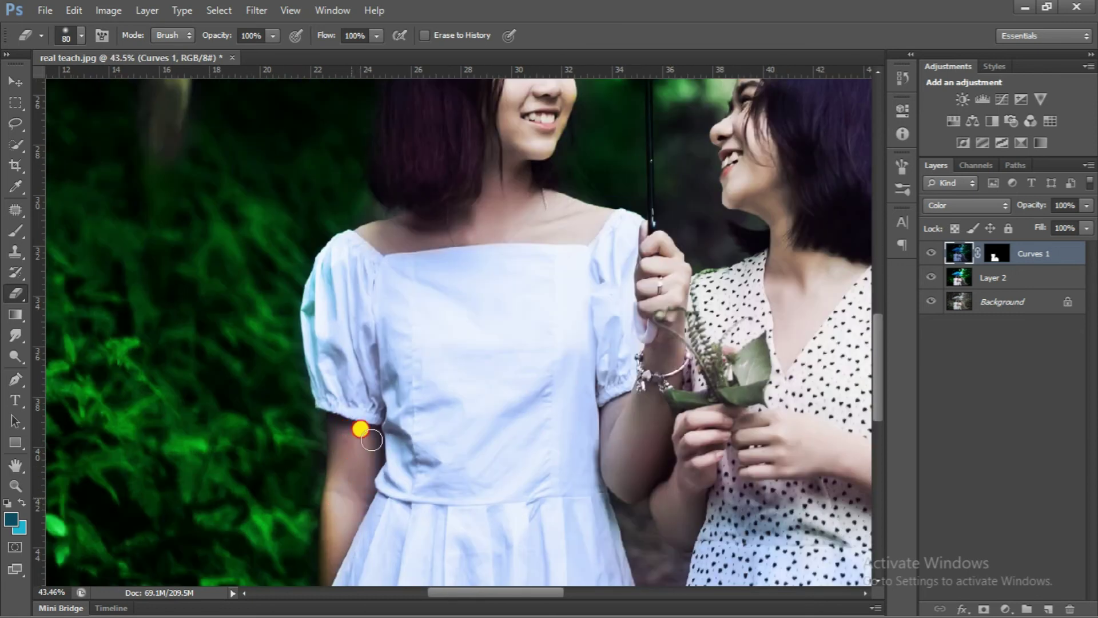
scroll(321, 495, "down", 4)
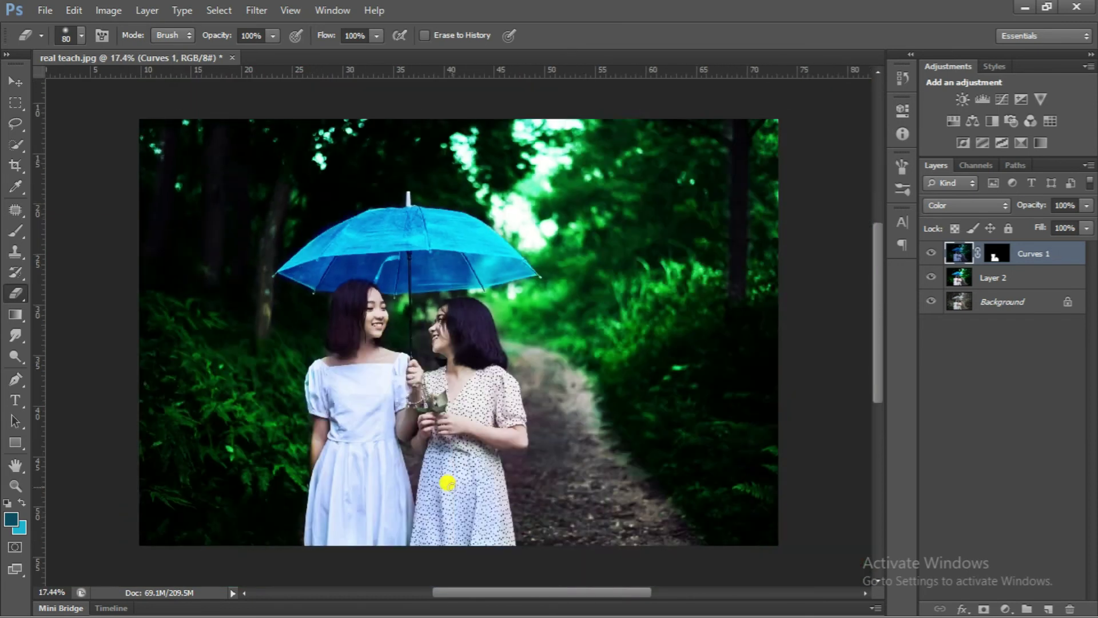
scroll(448, 483, "up", 2)
scroll(368, 367, "up", 1)
Erase the blue cast around the waist and skirt, then merge Curves 1 with Layer 2
key("bracketright")
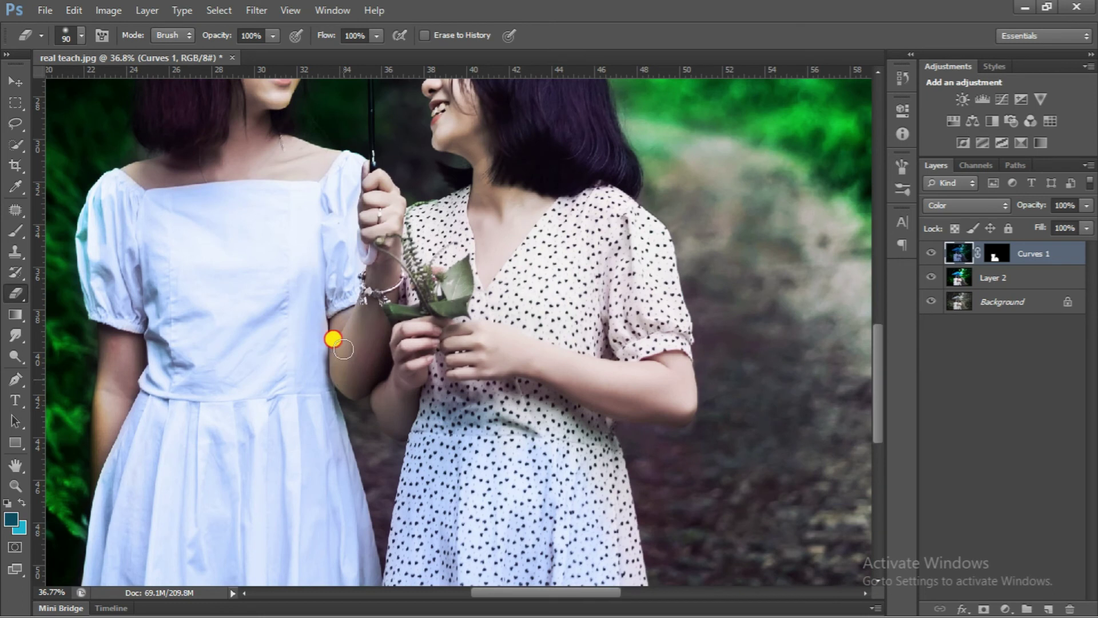
scroll(483, 399, "down", 2)
key("bracketright")
key("bracketright")
key("bracketright")
left_click_drag(455, 423, 425, 459)
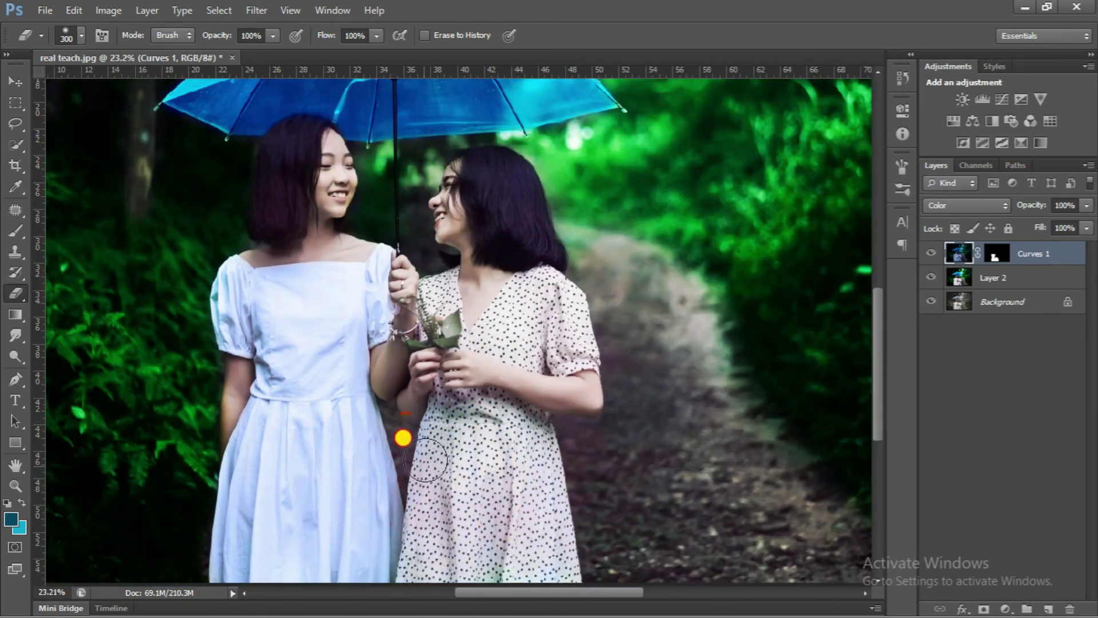
scroll(486, 492, "down", 1)
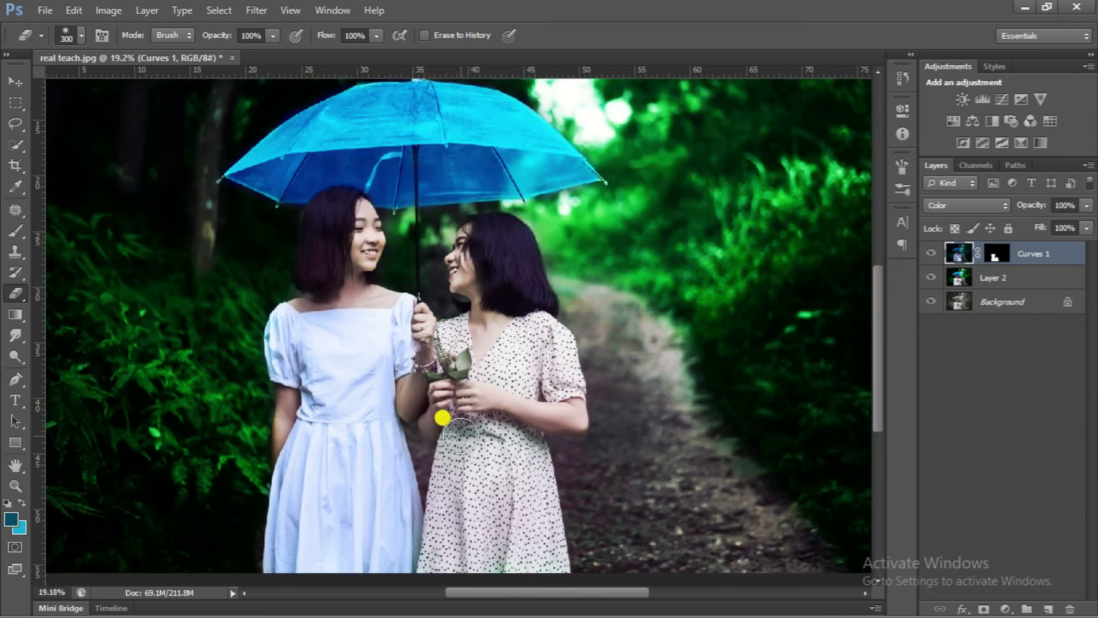
scroll(442, 417, "up", 1)
scroll(382, 427, "up", 1)
scroll(286, 264, "up", 1)
key("bracketleft")
scroll(343, 400, "down", 2)
scroll(331, 404, "down", 2)
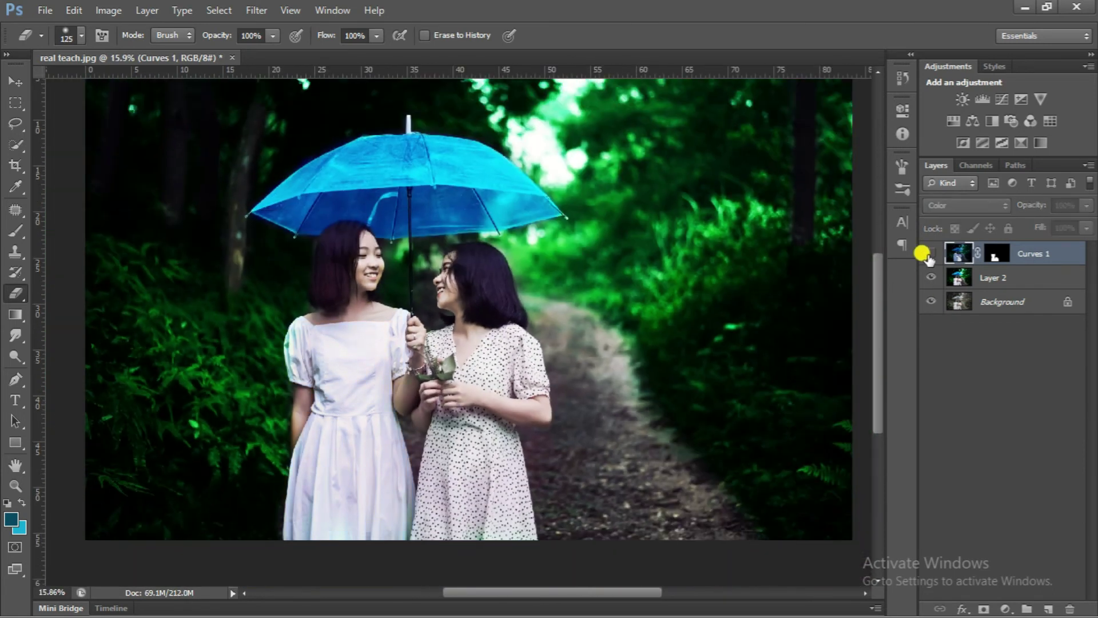
left_click(1002, 276, "shift")
key("ctrl+e")
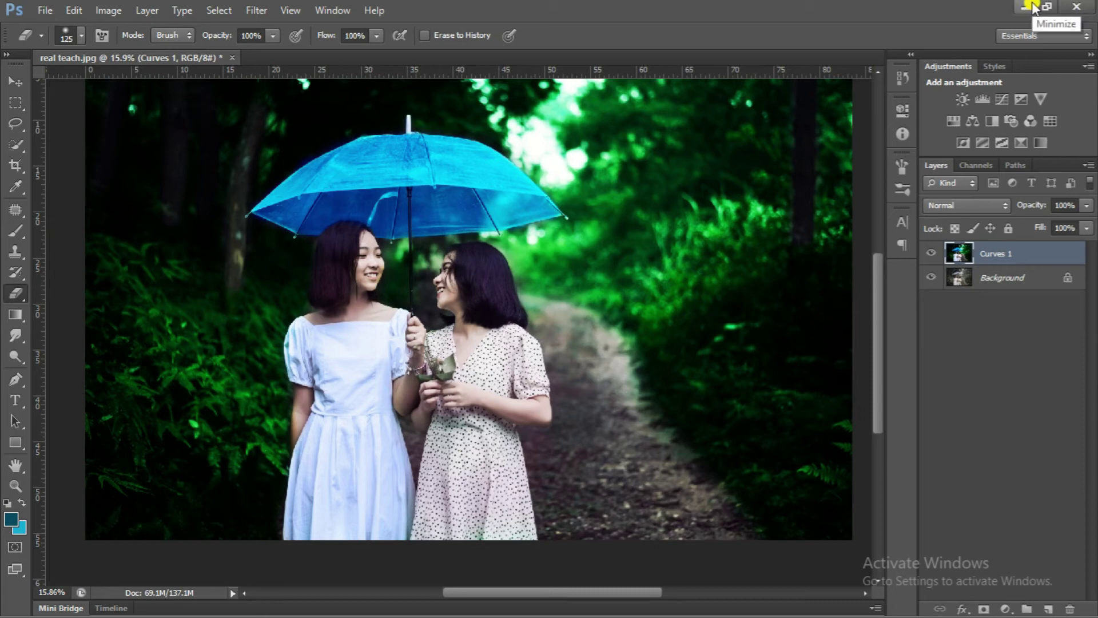
Duplicate the merged Curves 1 layer as Curves 1 copy and zoom in on the faces
scroll(880, 338, "down", 1)
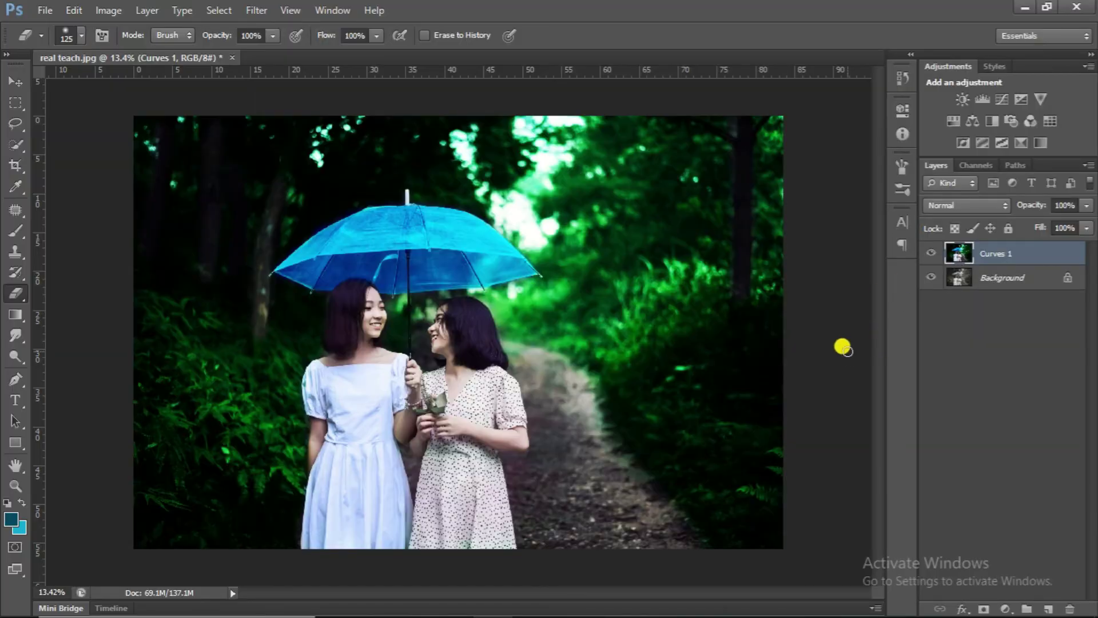
key("ctrl+j")
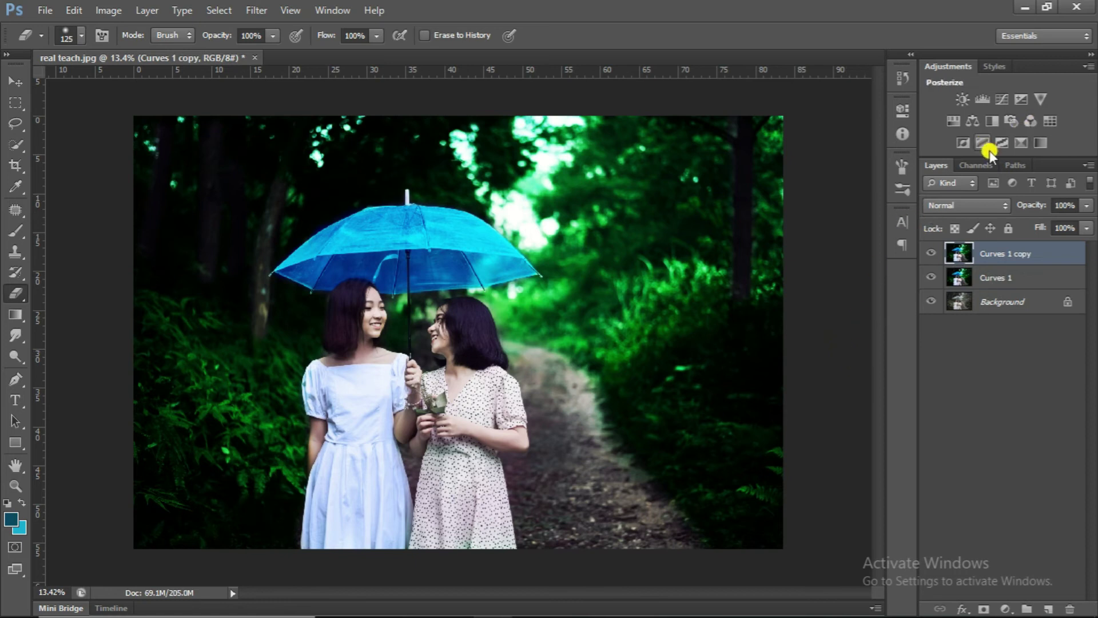
scroll(313, 379, "up", 3)
scroll(342, 335, "up", 2)
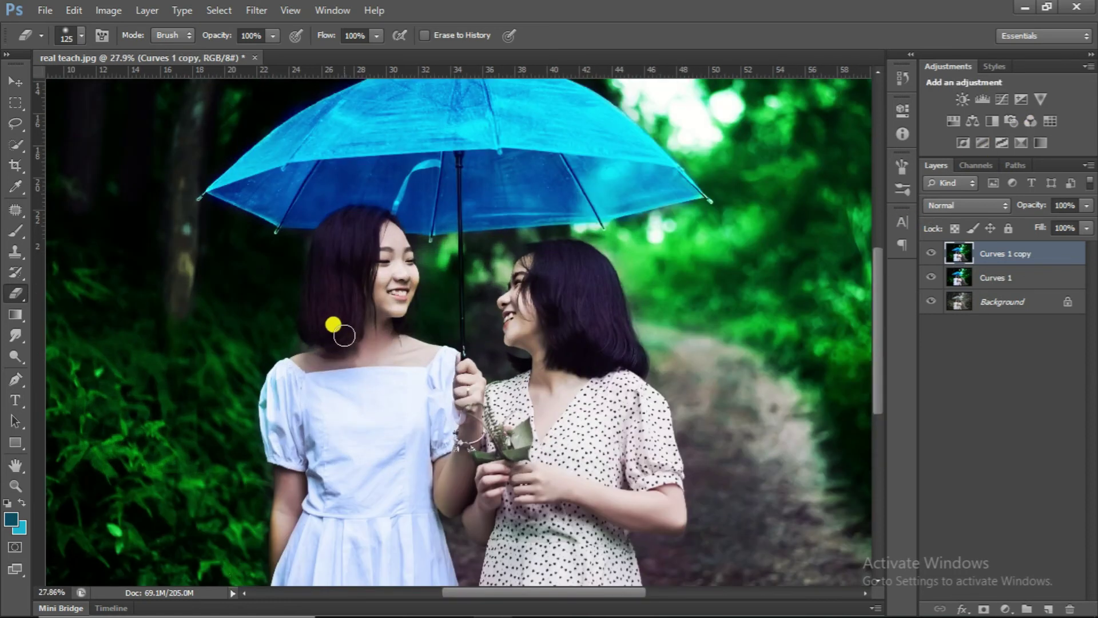
scroll(344, 335, "up", 2)
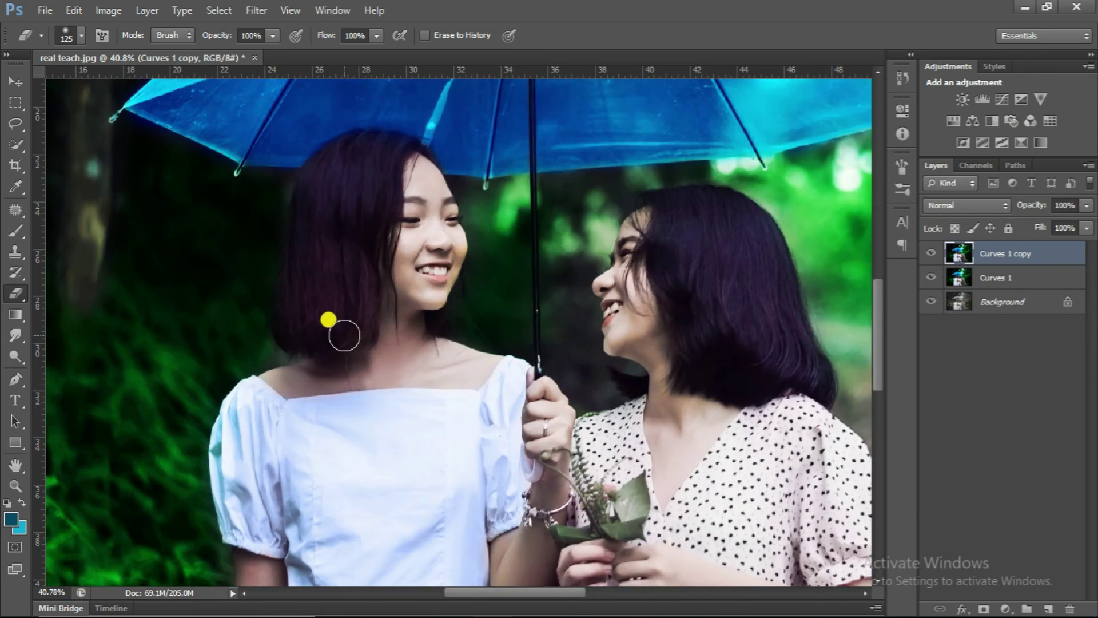
Add a new Layer 1 and set the foreground colour to a pale, skin-warm cream
left_click(1047, 608)
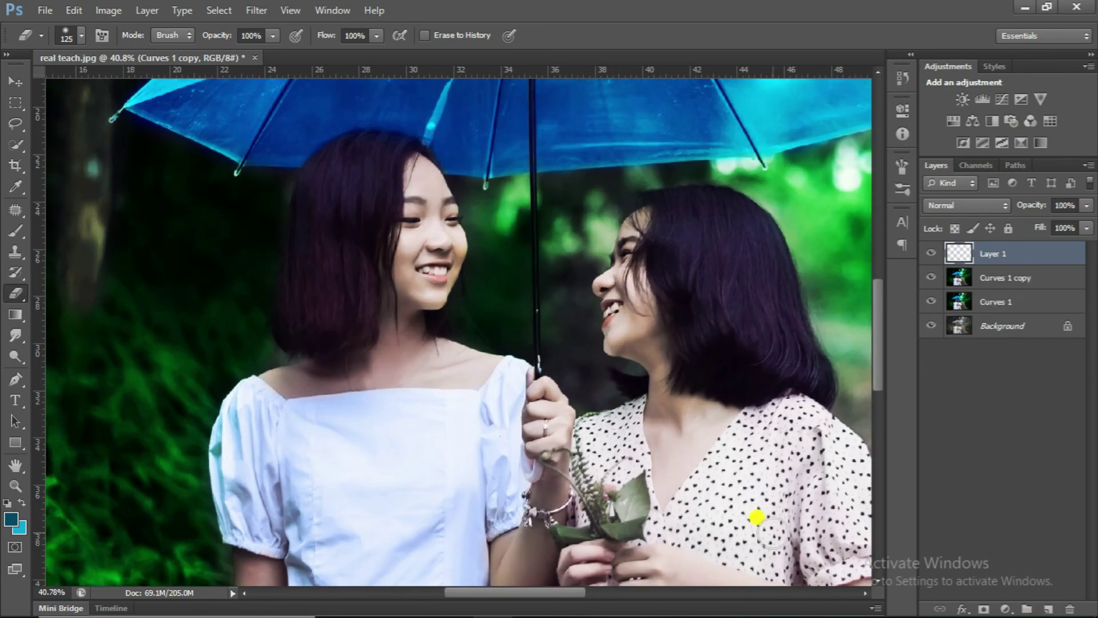
left_click(12, 521)
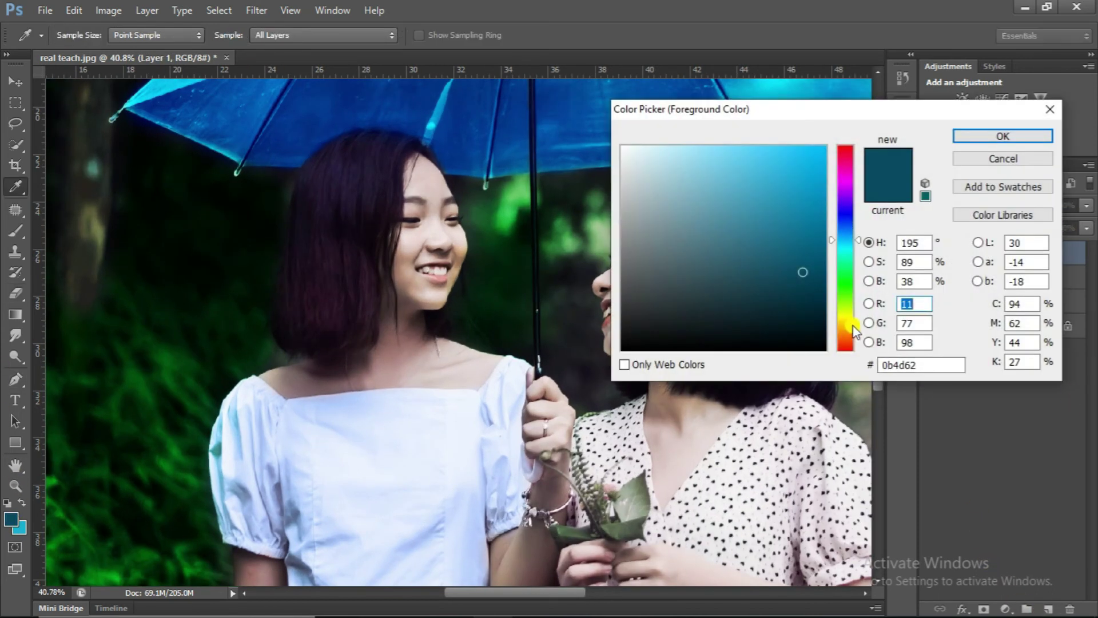
left_click(850, 324)
left_click_drag(850, 324, 850, 324)
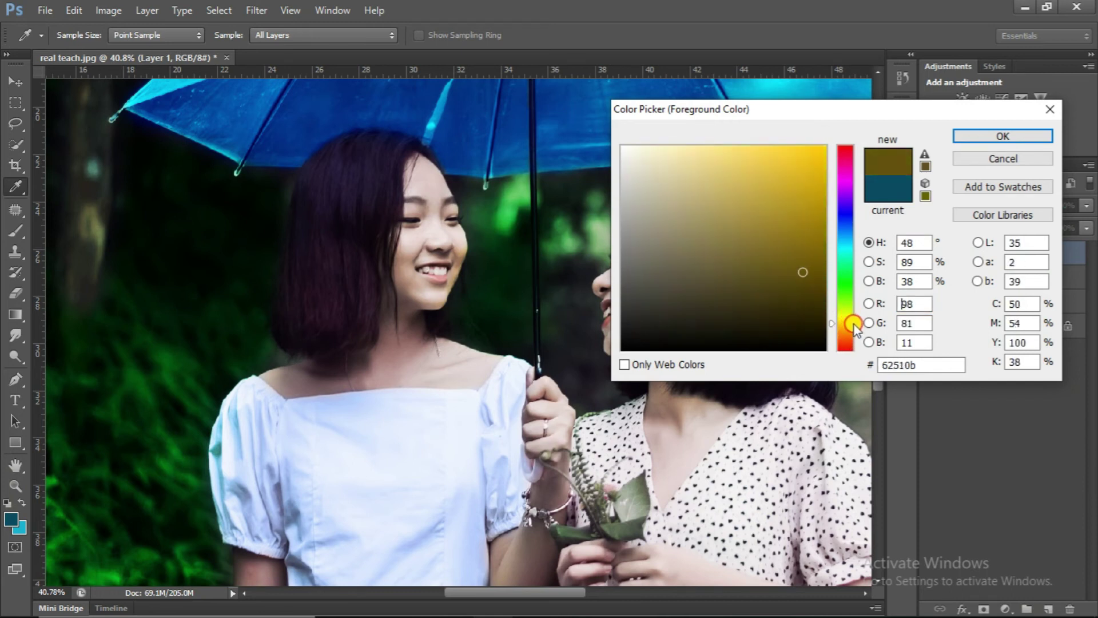
left_click(662, 159)
key("Tab")
left_click_drag(861, 324, 860, 330)
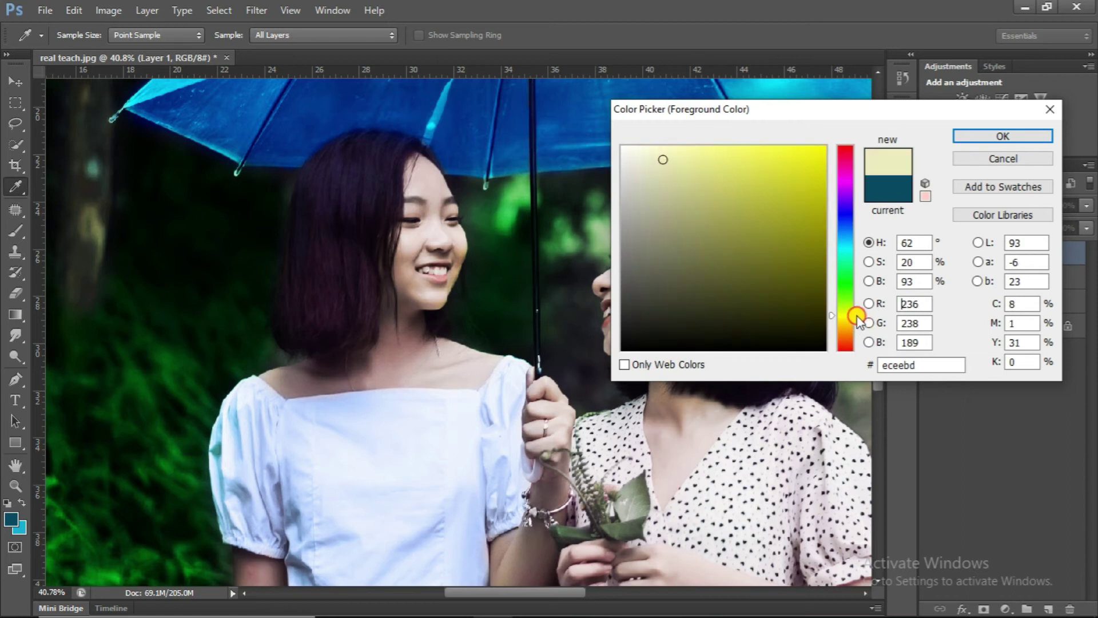
left_click(976, 137)
Set Layer 1's blend mode to Color and shrink the brush to 80
key("e")
scroll(400, 199, "up", 1)
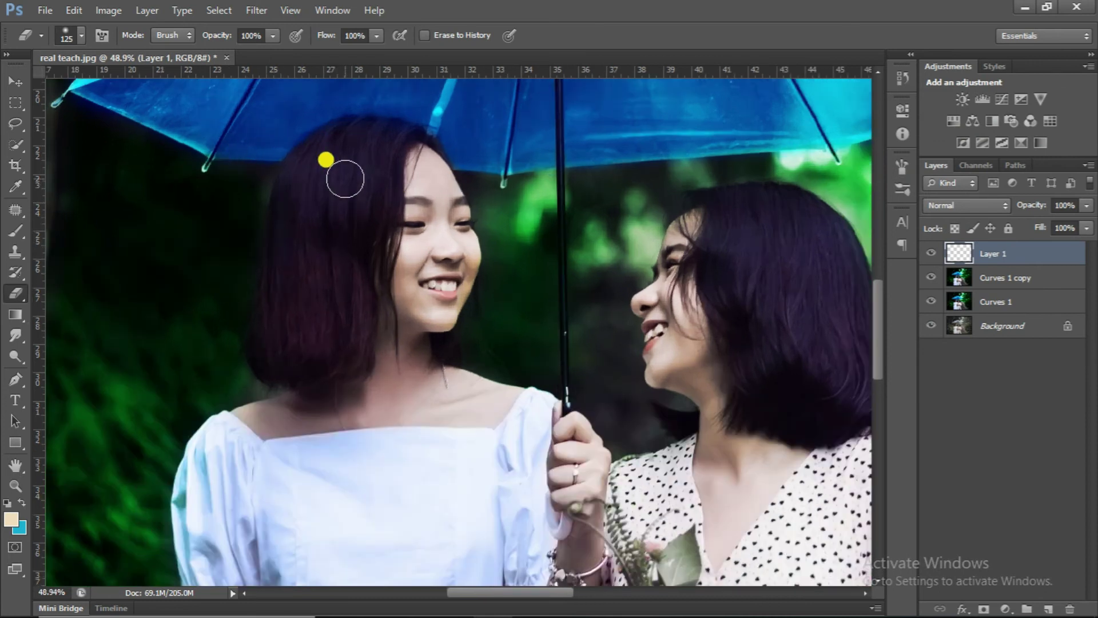
left_click(996, 207)
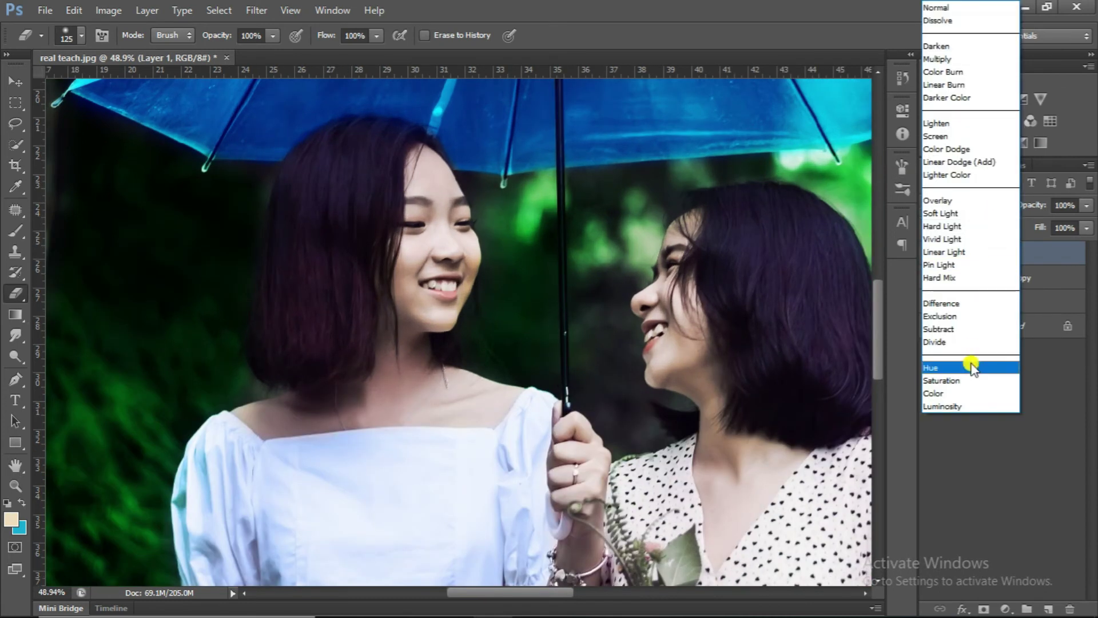
left_click(952, 394)
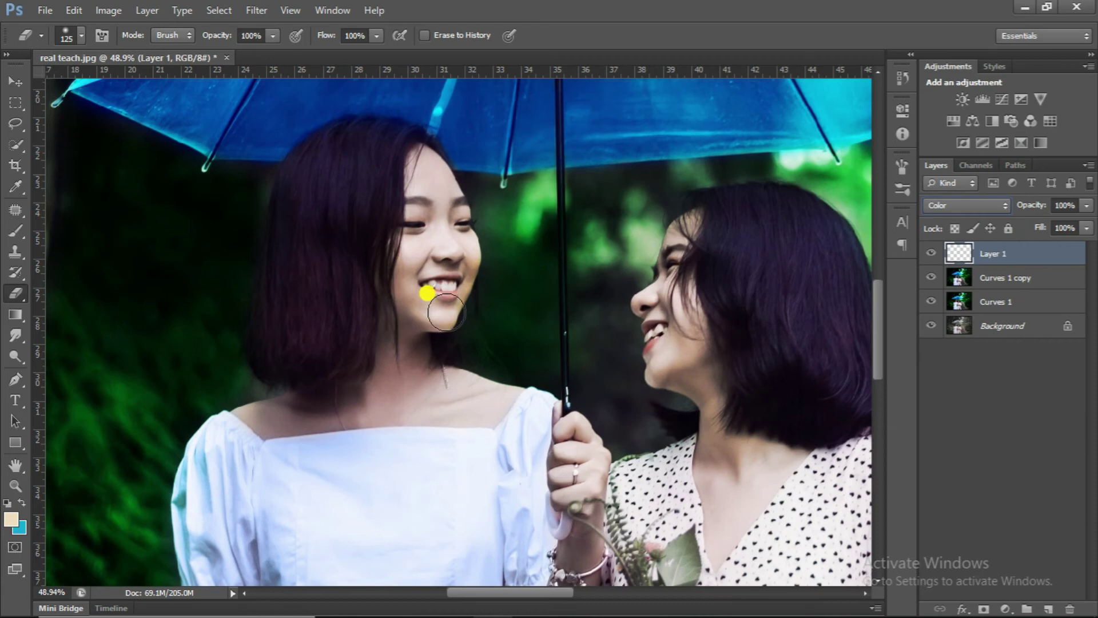
key("bracketleft")
key("bracketleft")
key("bracketleft")
scroll(442, 188, "up", 1)
scroll(442, 189, "up", 1)
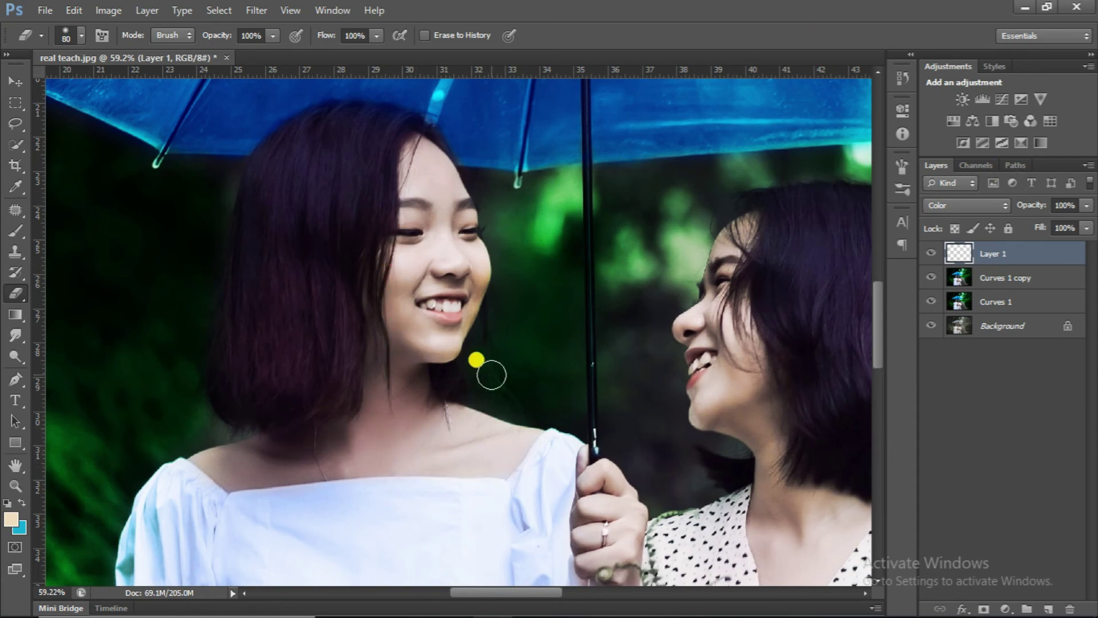
scroll(478, 355, "up", 1)
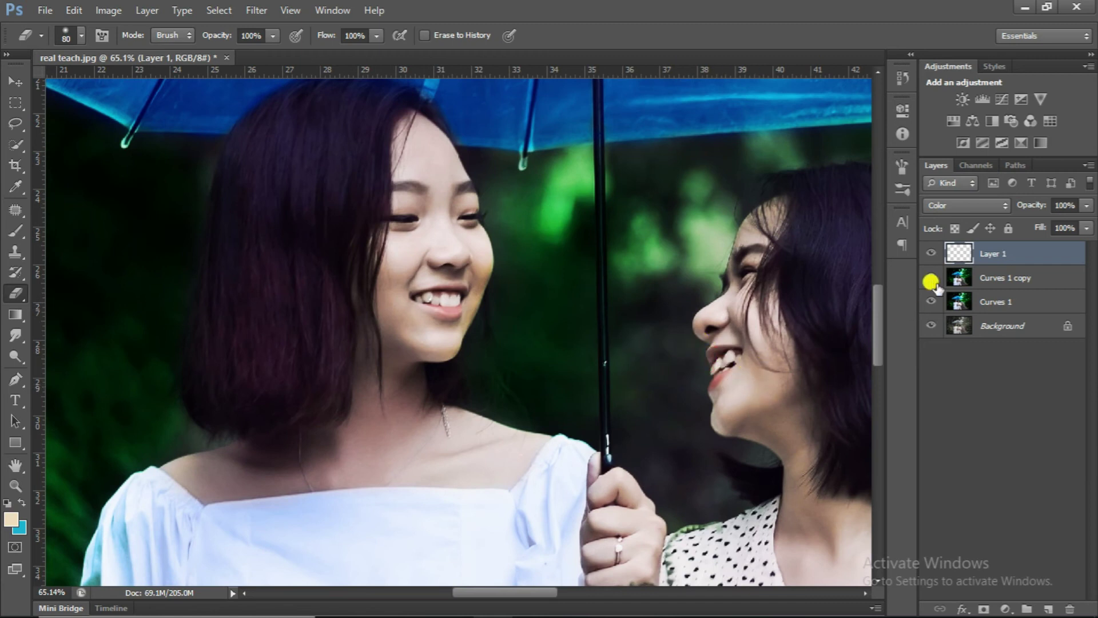
scroll(1005, 205, "down", 1)
scroll(1001, 206, "down", 1)
Switch Layer 1's blend mode to Hard Light
left_click(999, 206)
left_click(996, 224)
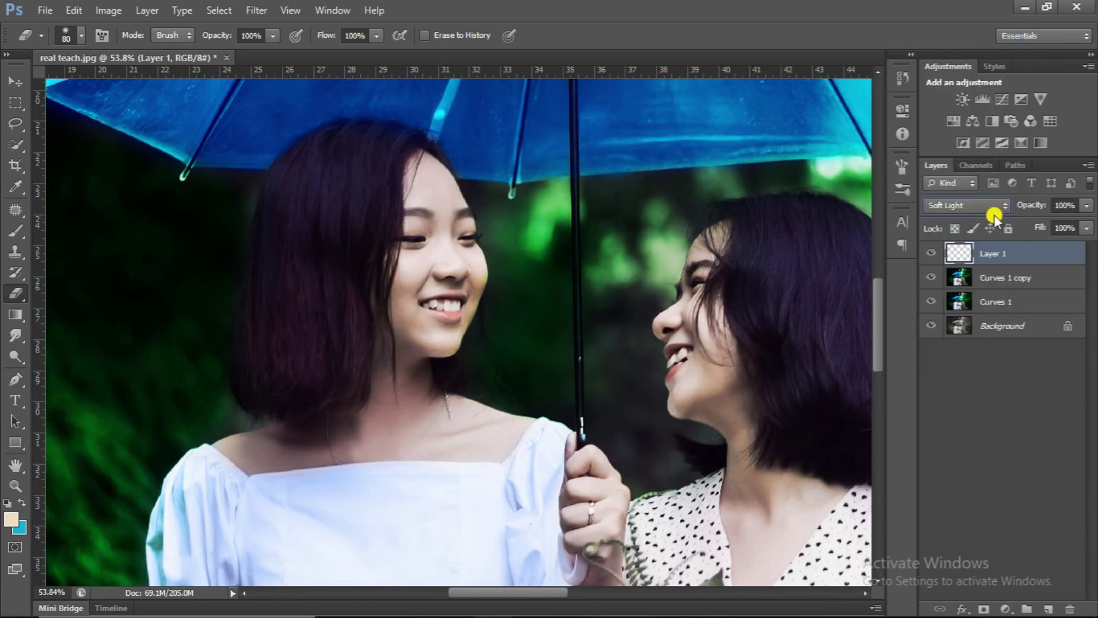
scroll(996, 203, "down", 1)
scroll(996, 203, "down", 1)
scroll(996, 204, "down", 1)
Return Layer 1 to Color, paint cream over the forehead, and hide the layer
key("b")
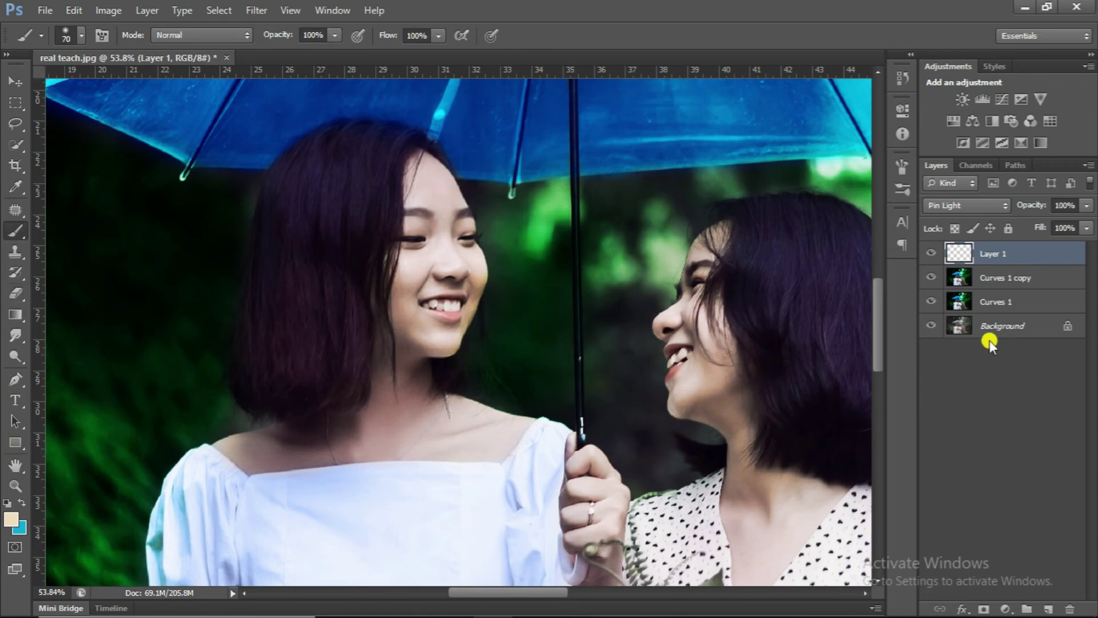
scroll(446, 290, "up", 1)
left_click(970, 207)
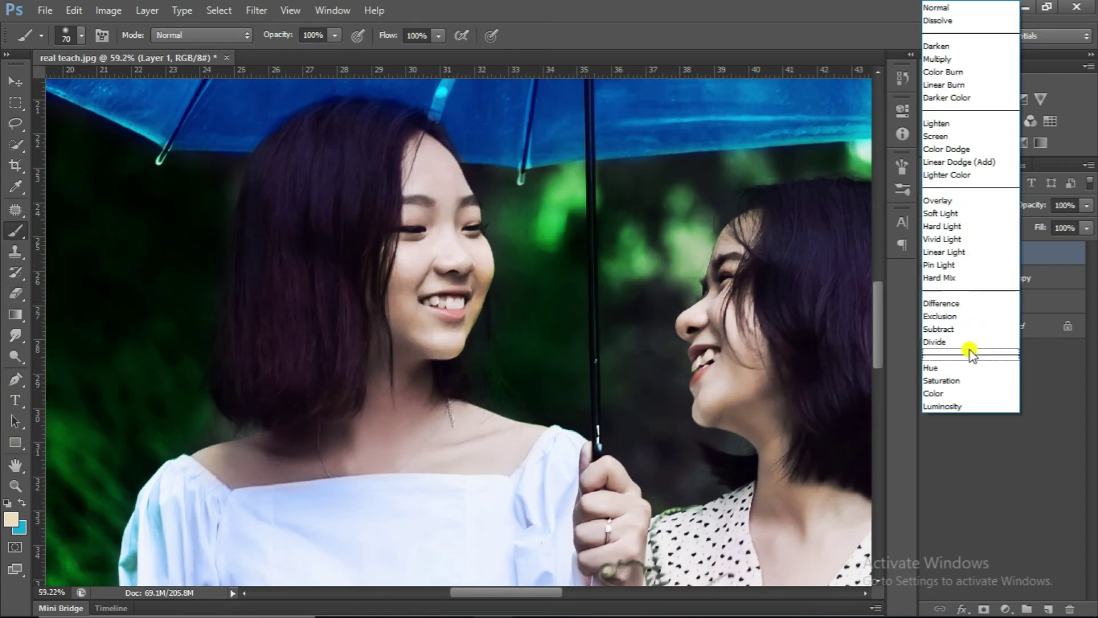
left_click(963, 391)
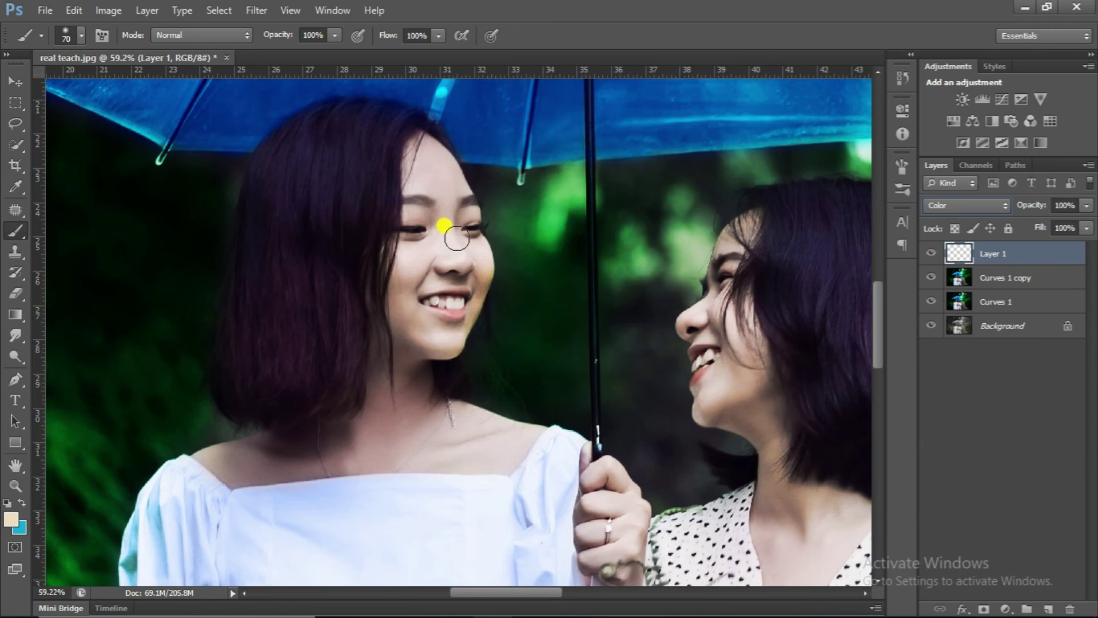
left_click_drag(430, 153, 434, 213)
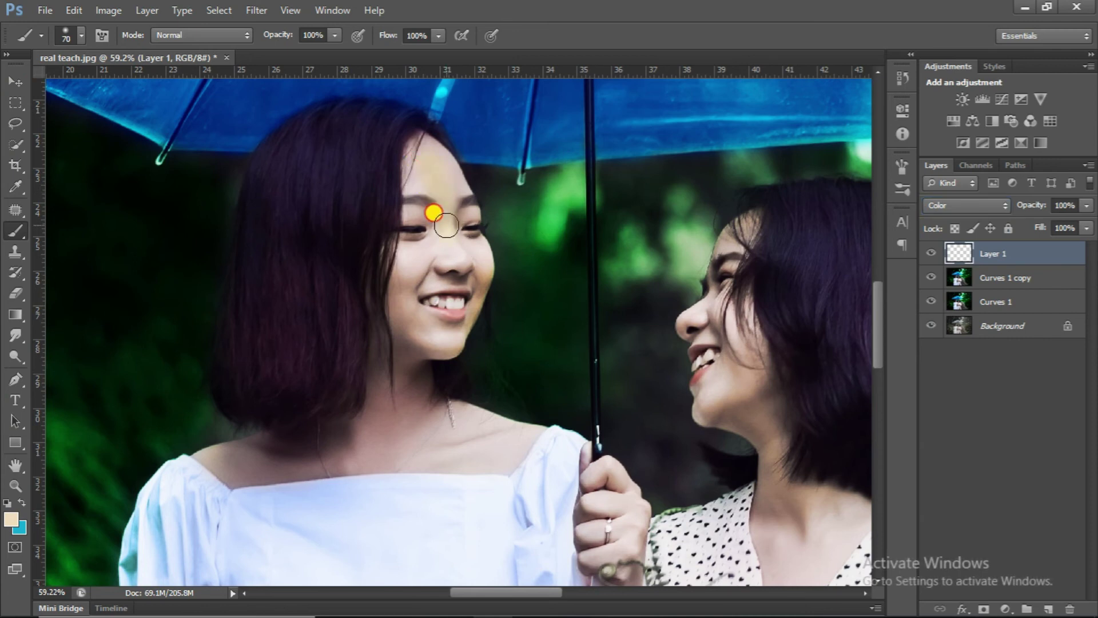
scroll(434, 213, "down", 2)
scroll(990, 208, "up", 3)
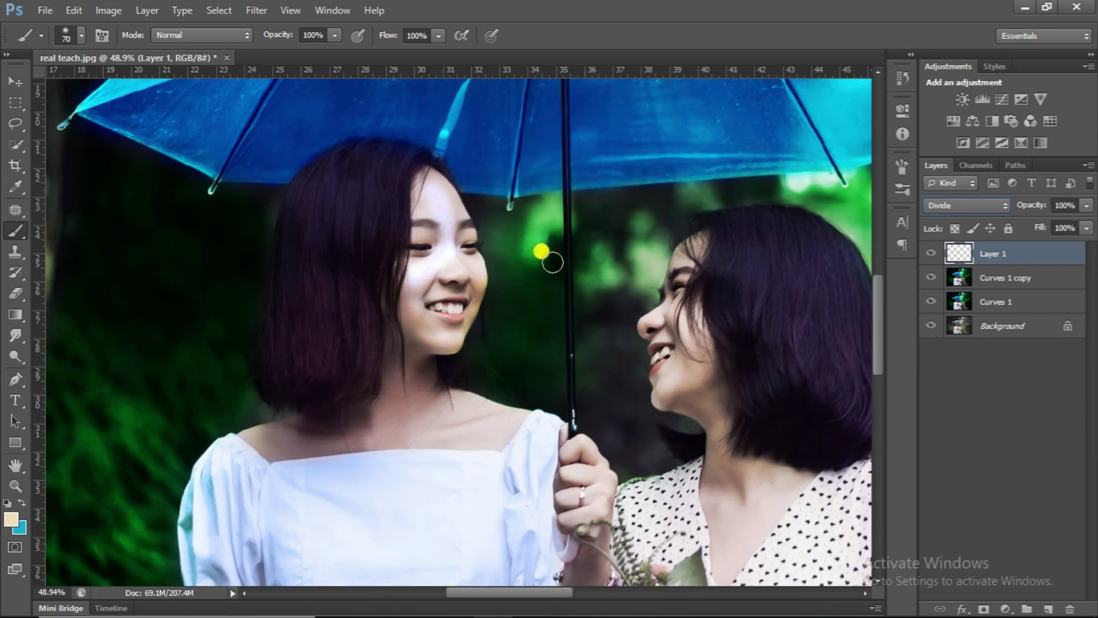
left_click(930, 253)
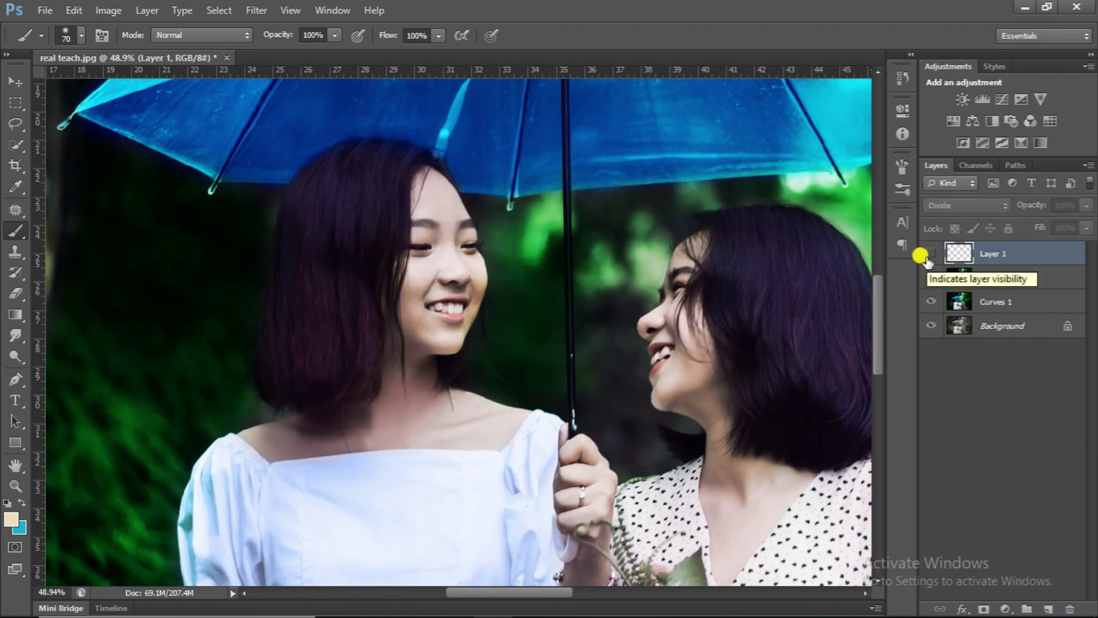
Delete Layer 1 and raise Curves 1 copy's saturation by about +43 in Hue/Saturation
key("Delete")
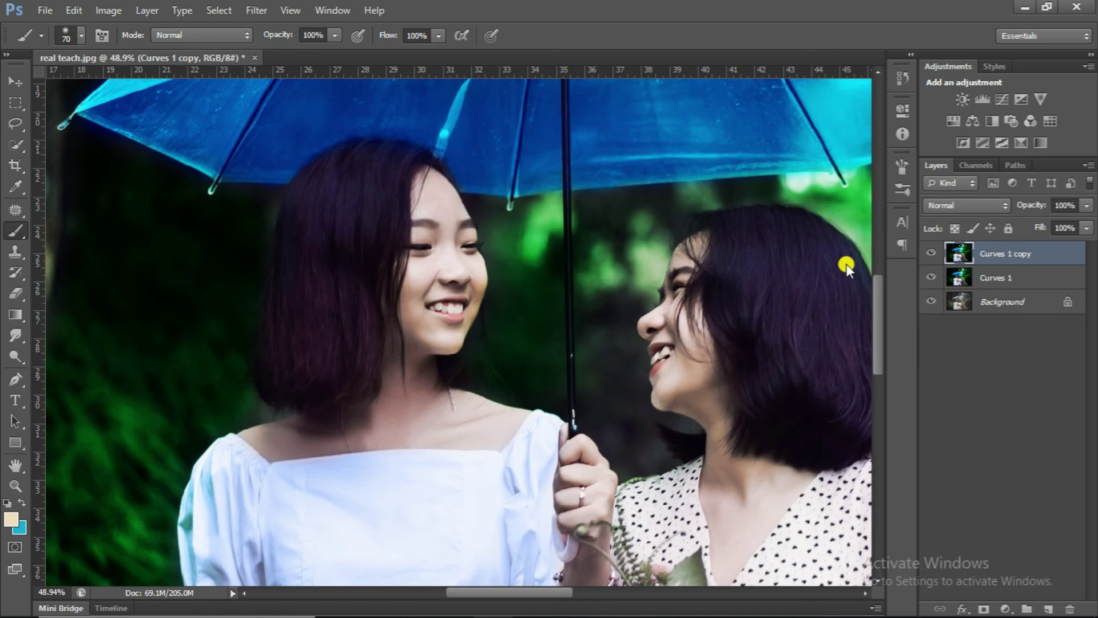
key("i")
key("ctrl+u")
mouse_move(838, 304)
left_mouse_down()
mouse_move(888, 305)
mouse_move(865, 315)
left_mouse_up()
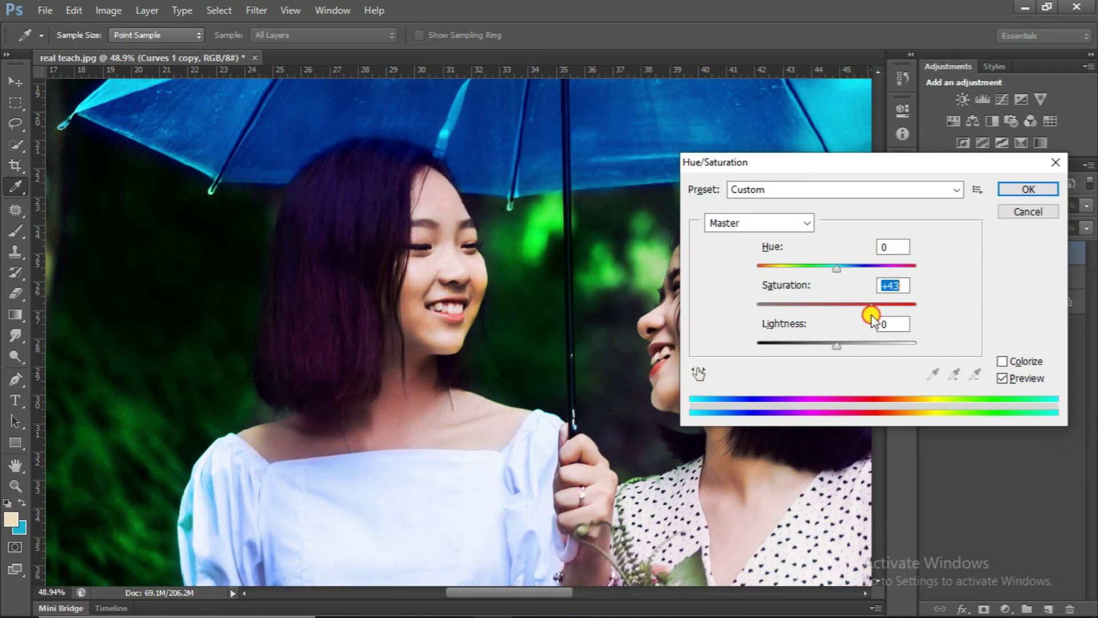
left_click(1017, 193)
Zoom out to the whole image and add a white layer mask to Curves 1 copy
key("b")
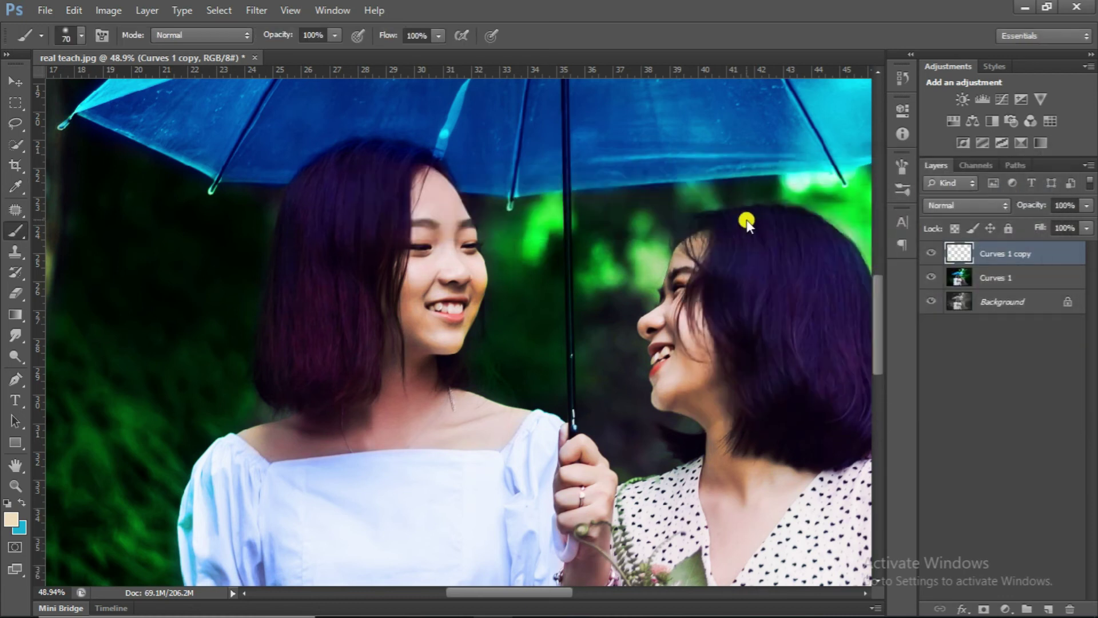
scroll(640, 194, "down", 2)
scroll(640, 194, "down", 2)
scroll(619, 180, "down", 1)
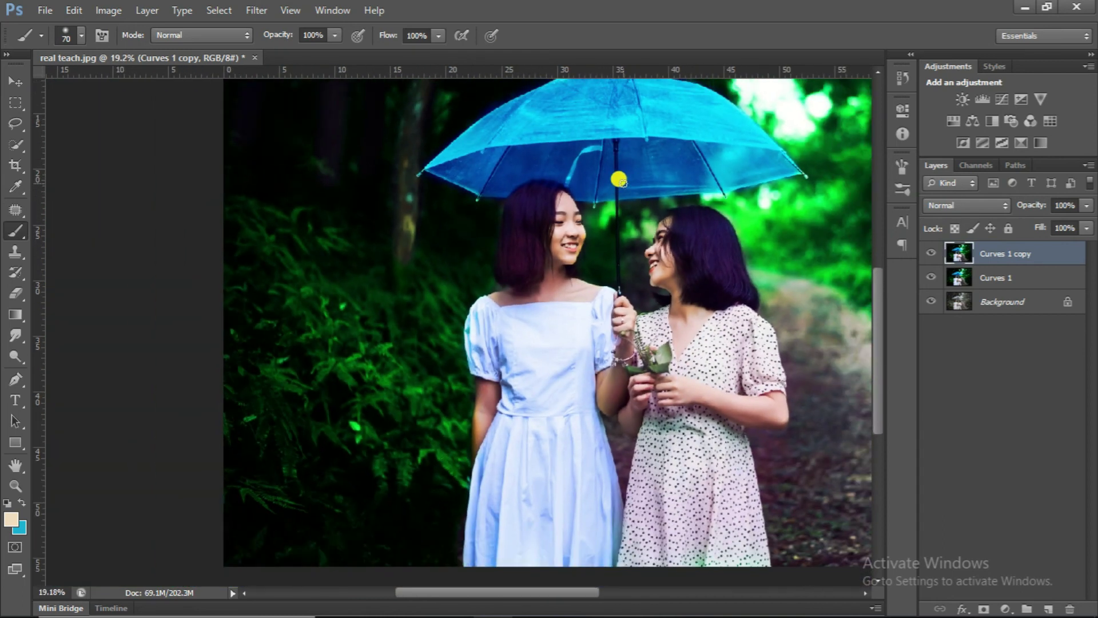
scroll(618, 179, "down", 1)
scroll(647, 164, "down", 1)
scroll(392, 263, "up", 1)
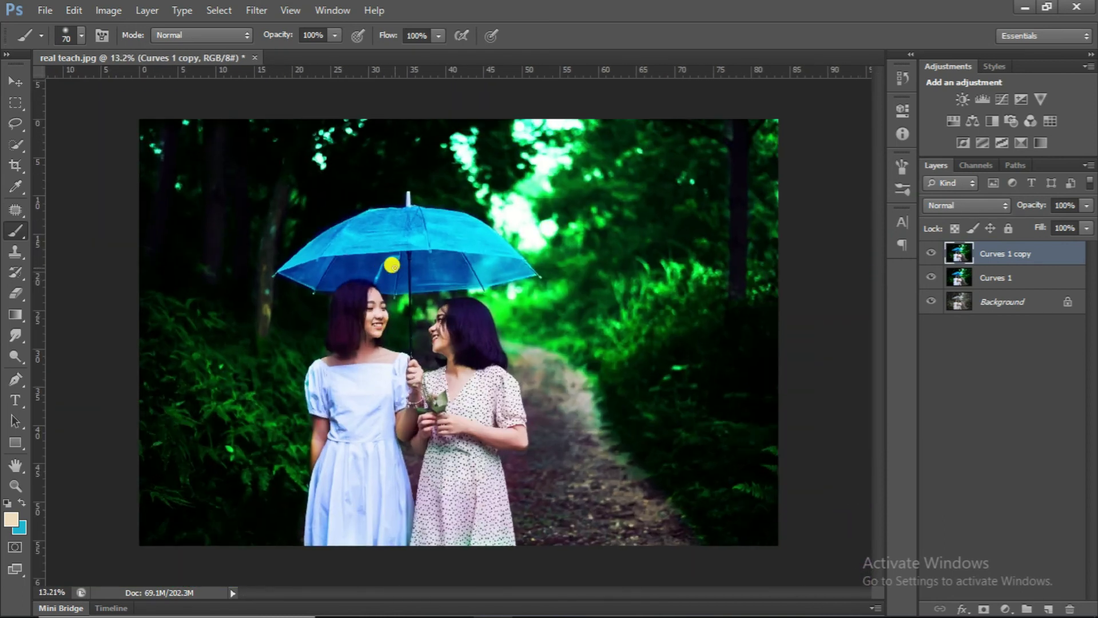
scroll(392, 265, "up", 2)
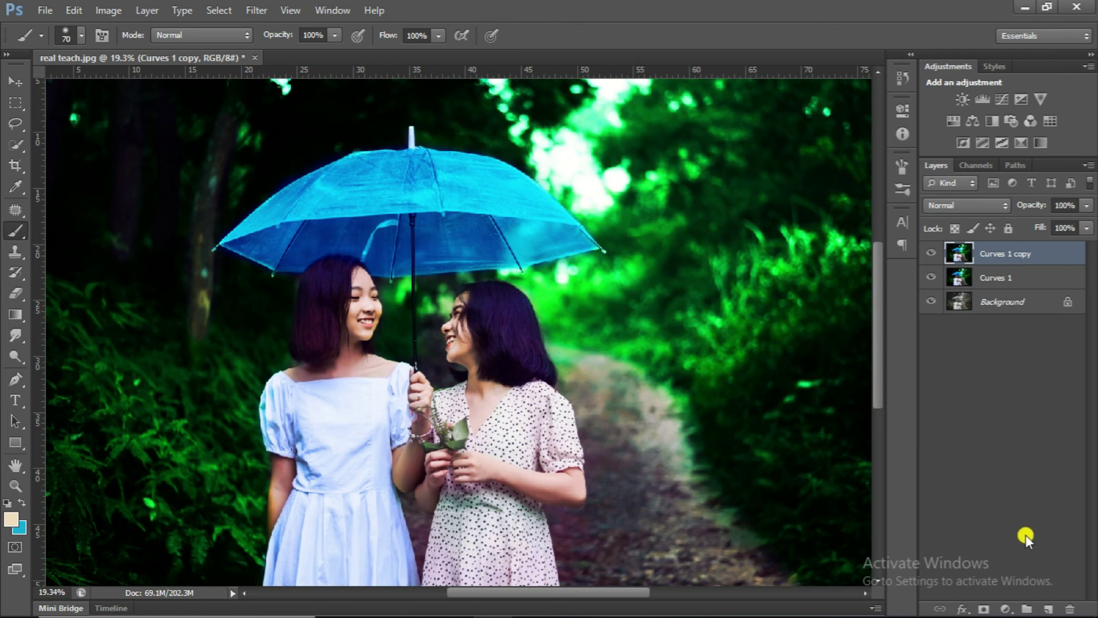
left_click(983, 609)
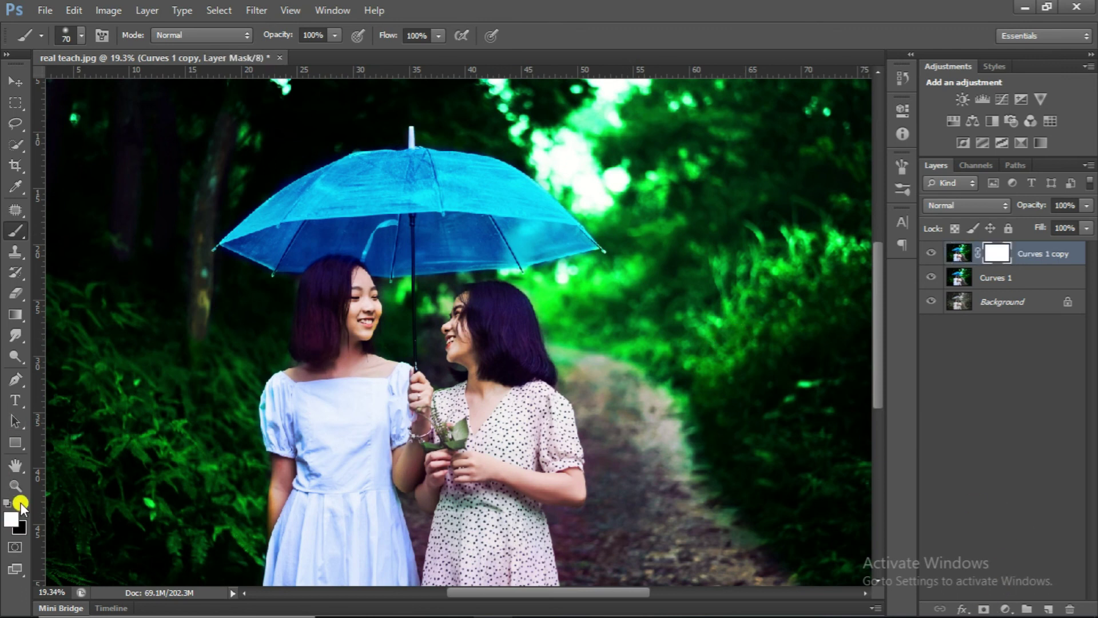
At 25% brush opacity, faintly mask the left girl's lips, nose, cheek and face
left_click(335, 34)
left_click_drag(337, 52, 273, 52)
scroll(410, 262, "up", 1)
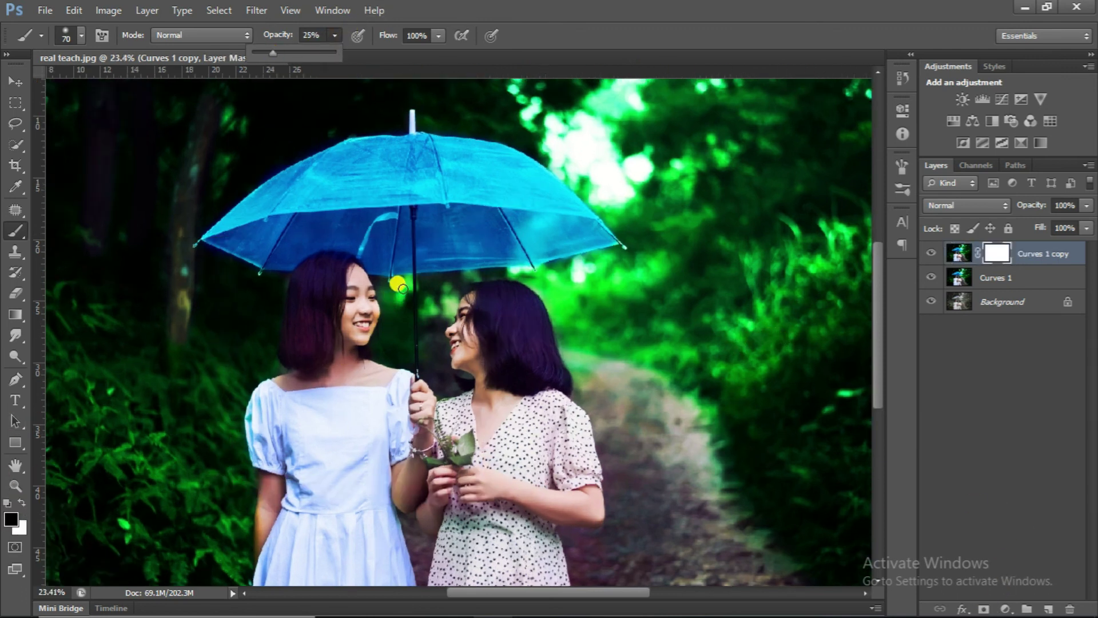
scroll(409, 262, "up", 1)
left_click(350, 352)
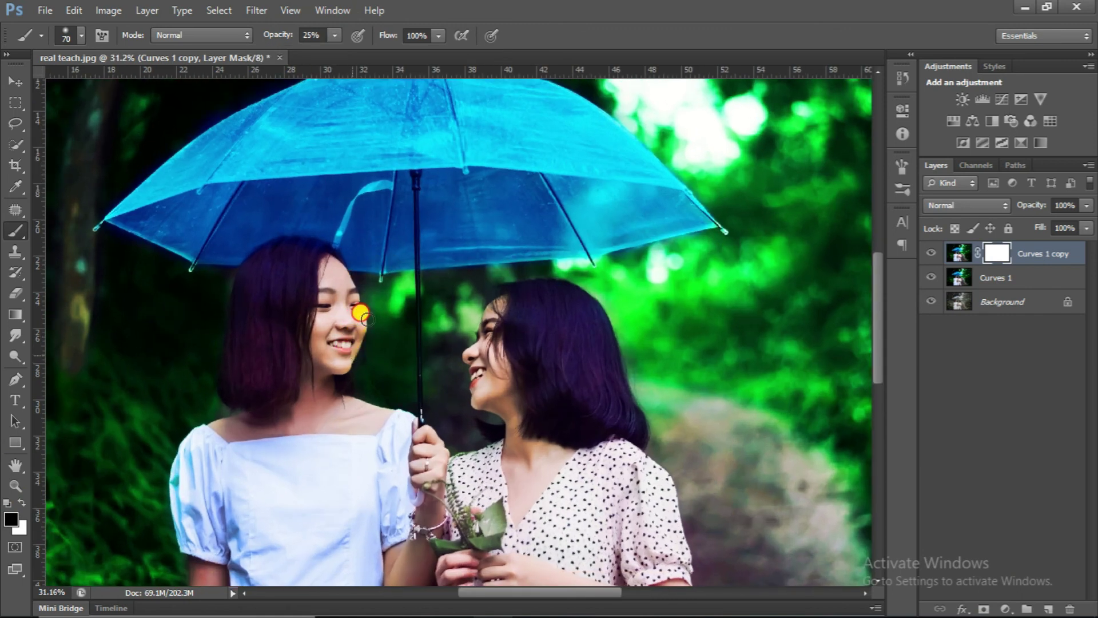
left_click_drag(349, 352, 346, 321)
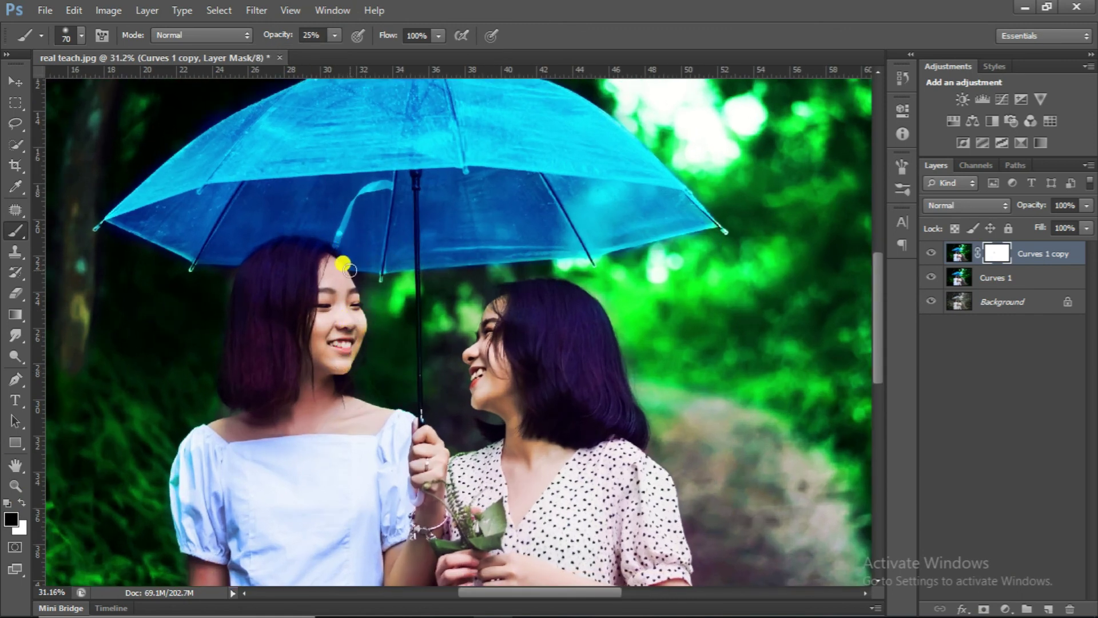
mouse_move(382, 326)
left_mouse_down()
mouse_move(355, 343)
mouse_move(355, 319)
mouse_move(310, 339)
mouse_move(361, 327)
mouse_move(329, 382)
left_mouse_up()
scroll(310, 339, "up", 1)
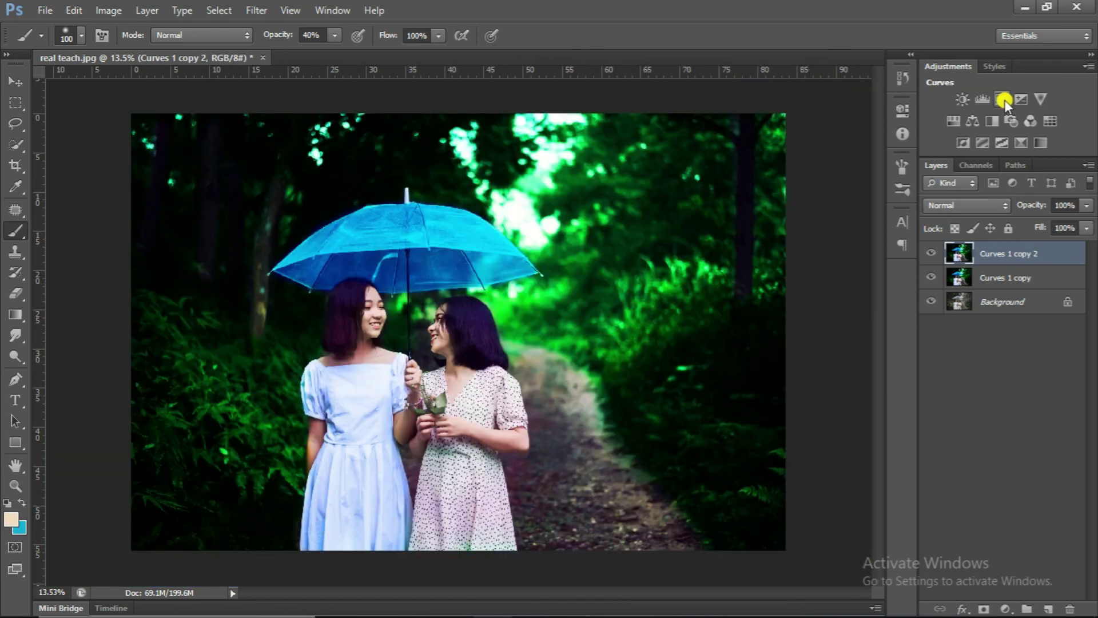
Add a Curves layer with the RGB curve raised and paint it white over the left foliage
left_click(1005, 101)
left_click_drag(797, 238, 792, 223)
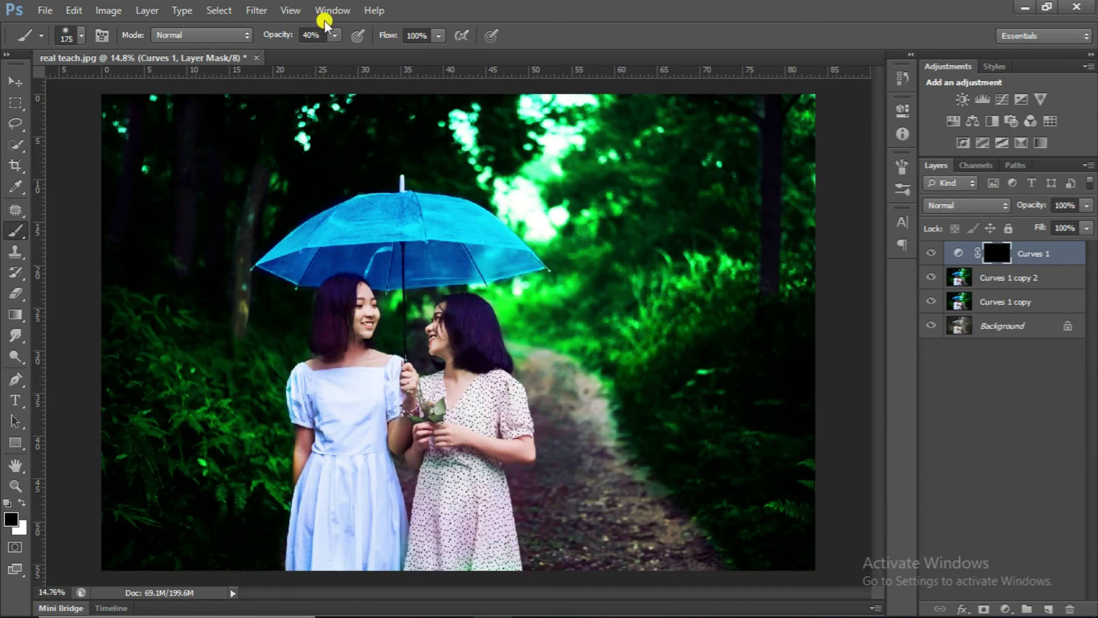
key("bracketright")
key("bracketright")
key("bracketright")
key("ctrl+minus")
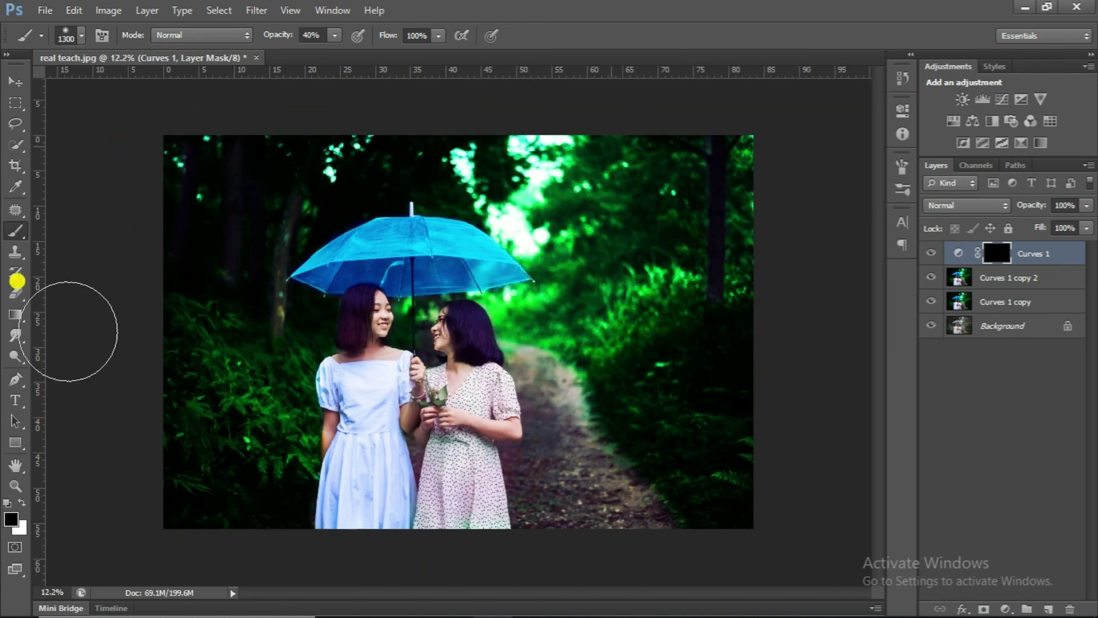
left_click(24, 500)
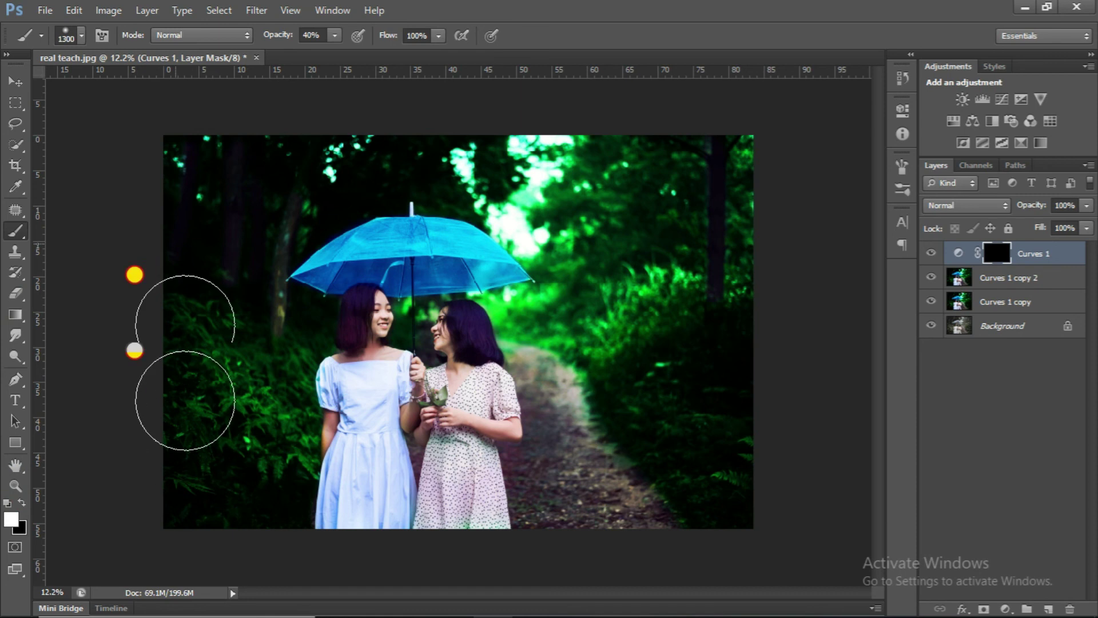
mouse_move(241, 486)
left_mouse_down()
mouse_move(211, 417)
mouse_move(220, 290)
left_mouse_up()
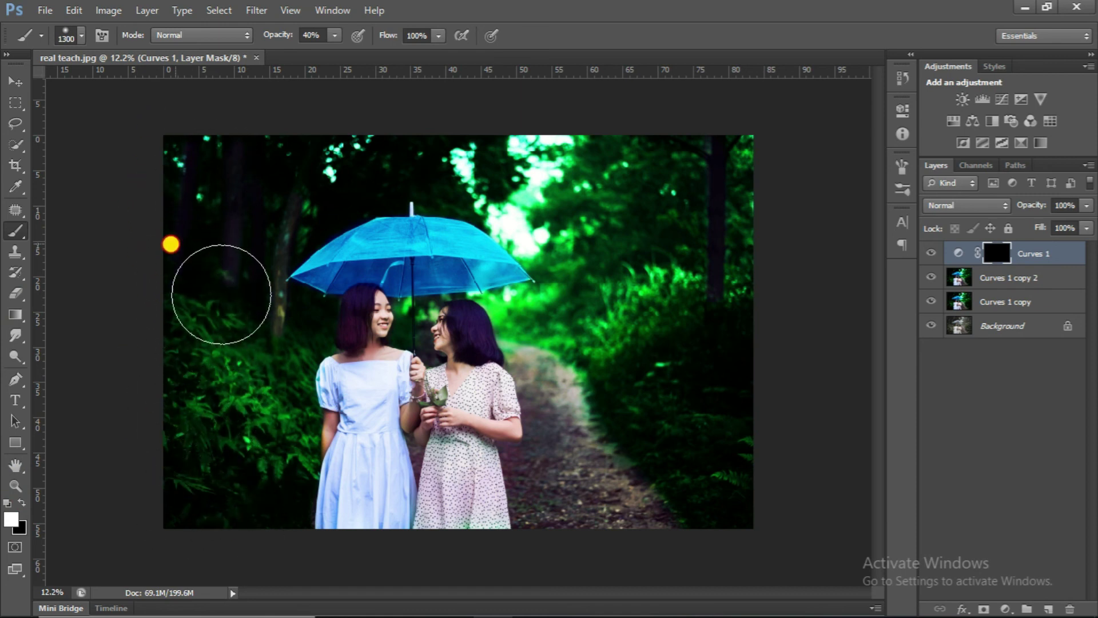
Paint the brightening at 67% then 100% opacity over the top-left, top forest and lower-left foliage
left_click(331, 37)
type("67")
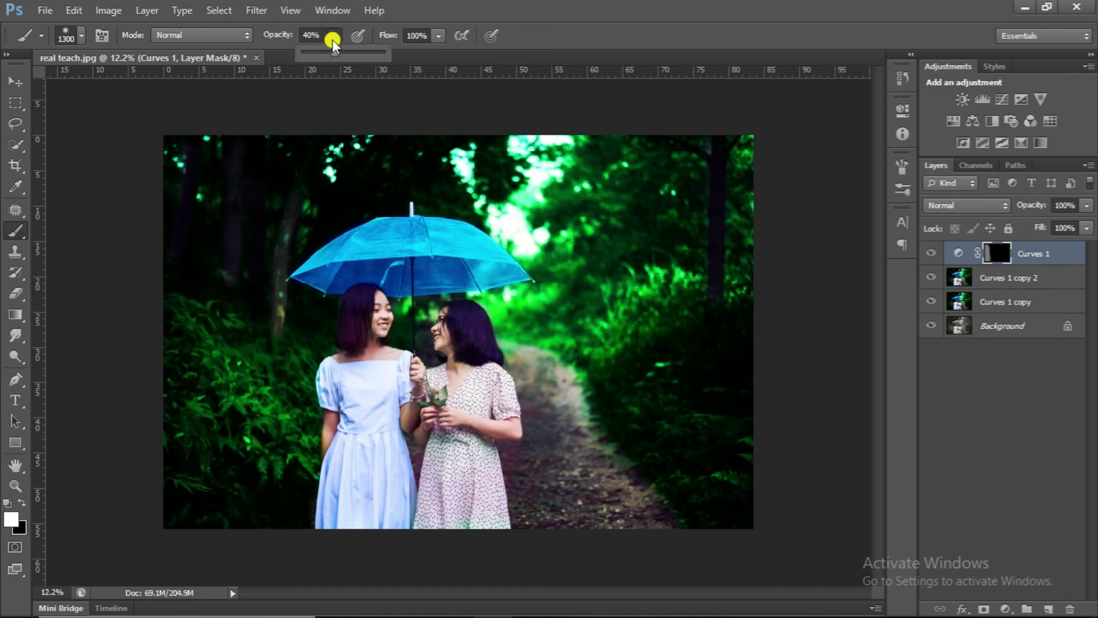
mouse_move(225, 184)
left_mouse_down()
mouse_move(241, 151)
mouse_move(213, 265)
mouse_move(236, 498)
mouse_move(393, 140)
mouse_move(703, 379)
left_mouse_up()
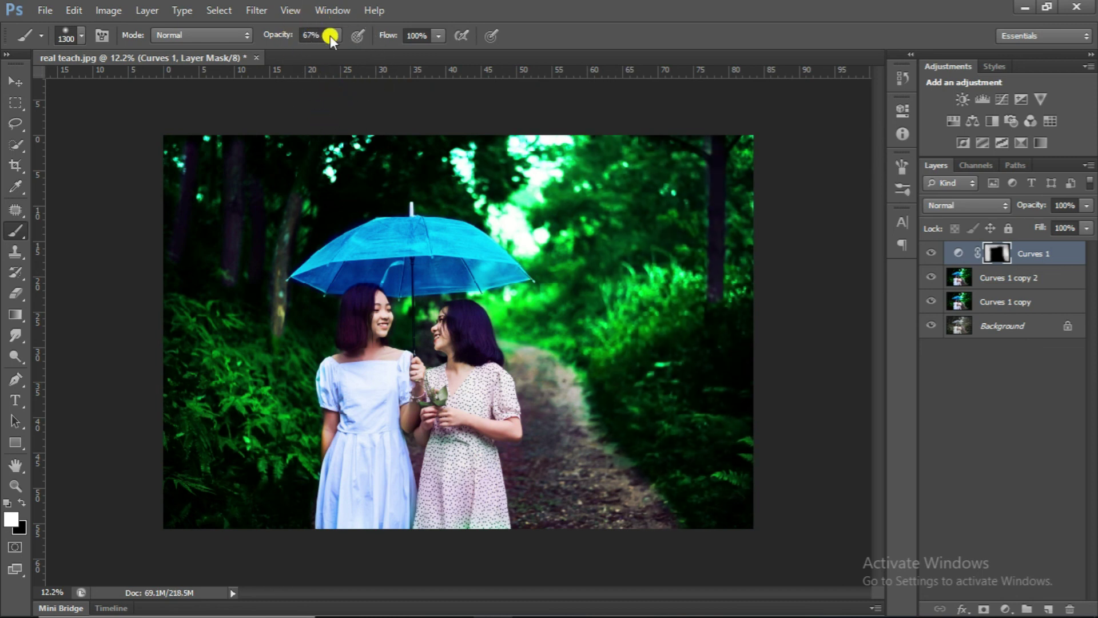
left_click(334, 35)
left_click_drag(335, 52, 364, 53)
key("bracketleft")
key("bracketleft")
key("bracketleft")
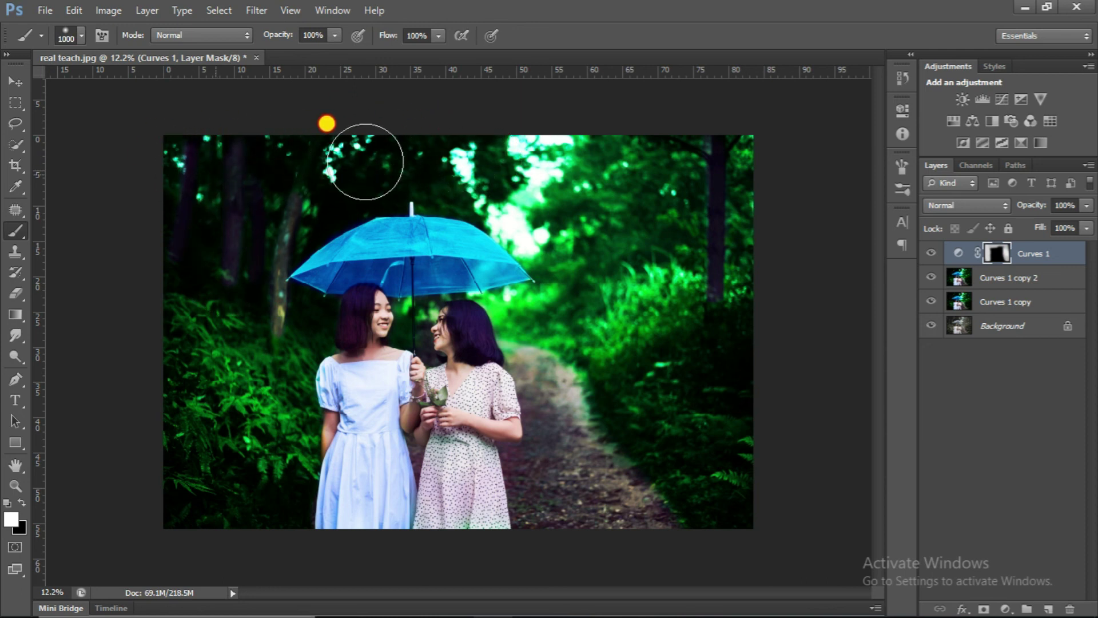
left_click_drag(558, 152, 527, 137)
key("bracketleft")
key("bracketleft")
key("bracketleft")
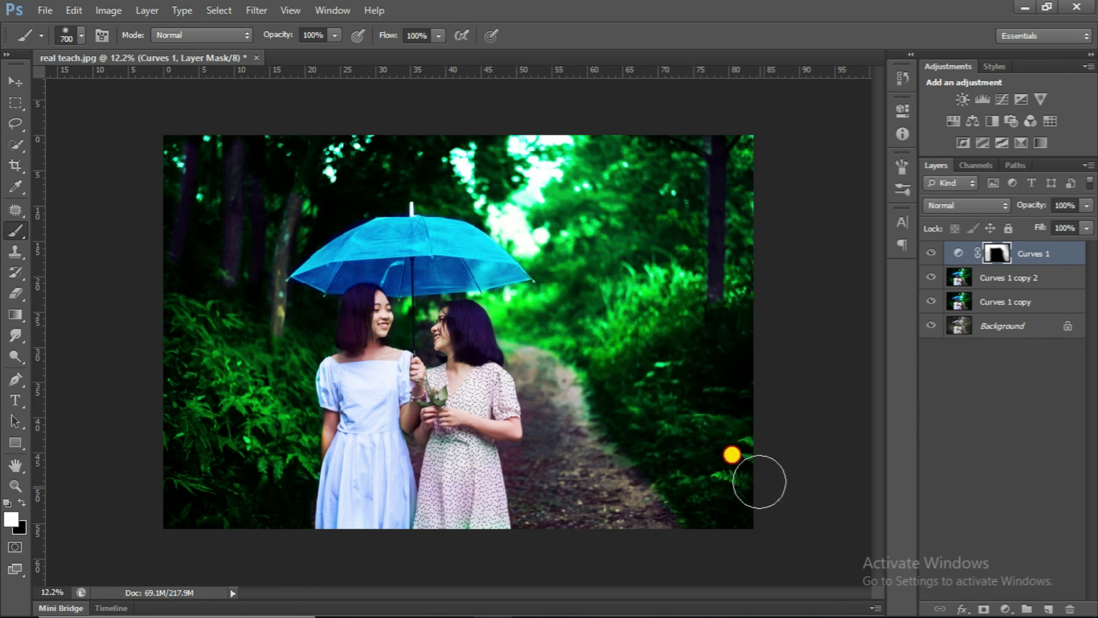
key("bracketright")
key("bracketright")
key("bracketright")
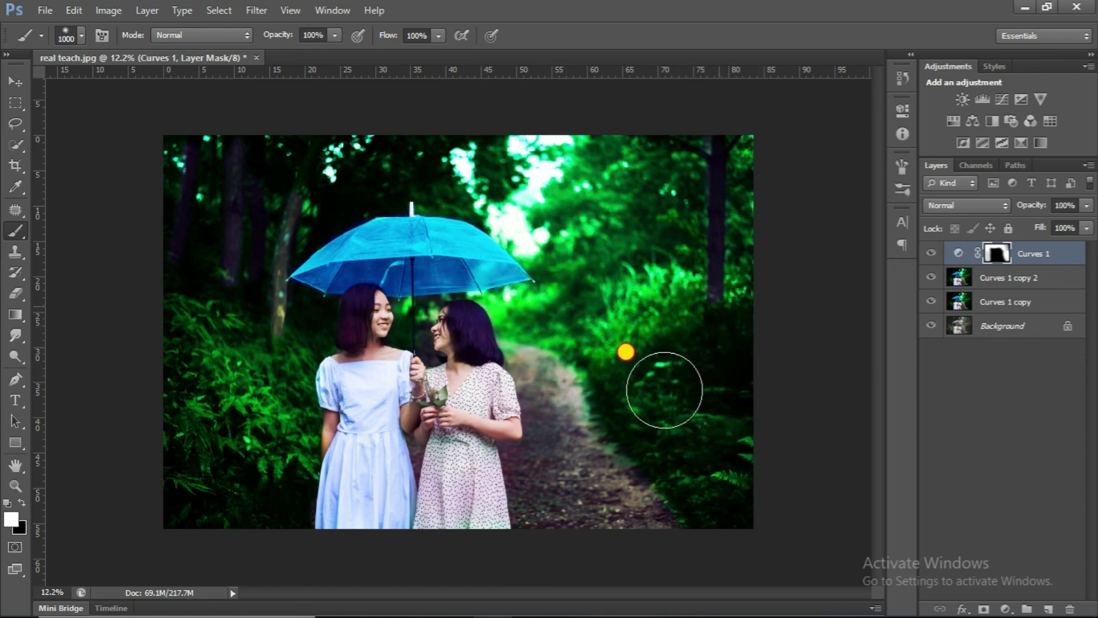
left_click_drag(201, 397, 224, 485)
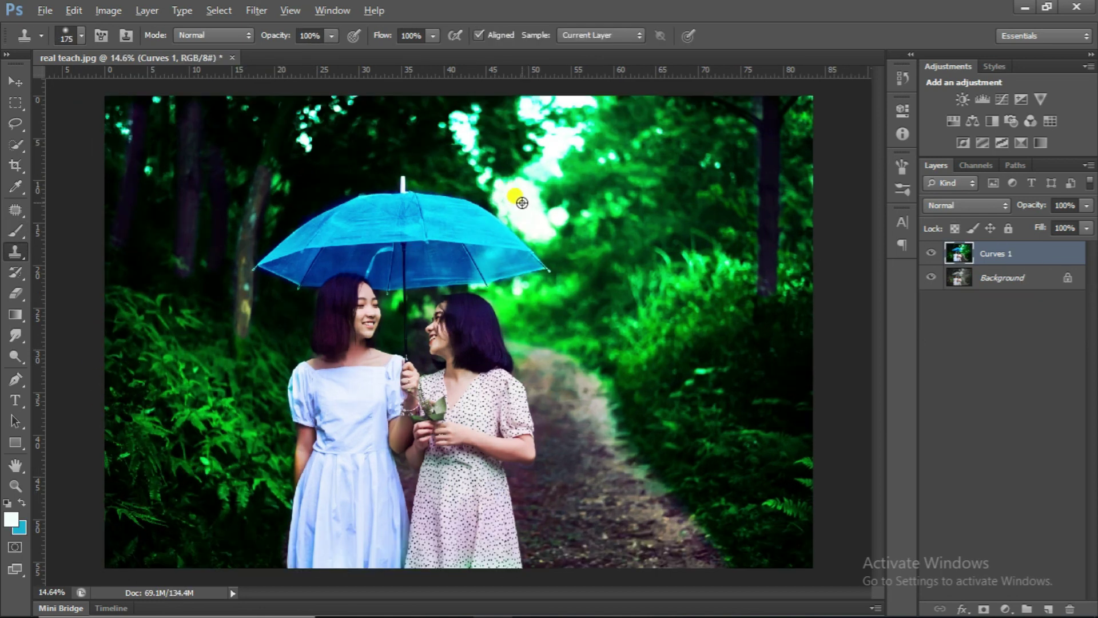
Clone bright sky pixels from the top-centre gap into the surrounding dark foliage
left_click(521, 202, "alt")
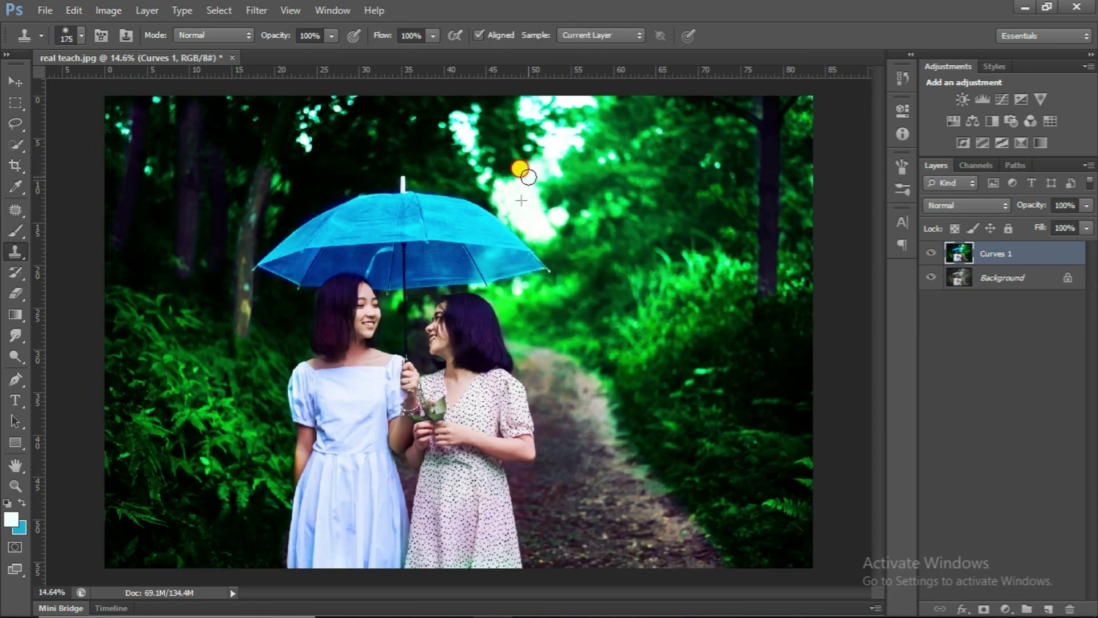
left_click(536, 186)
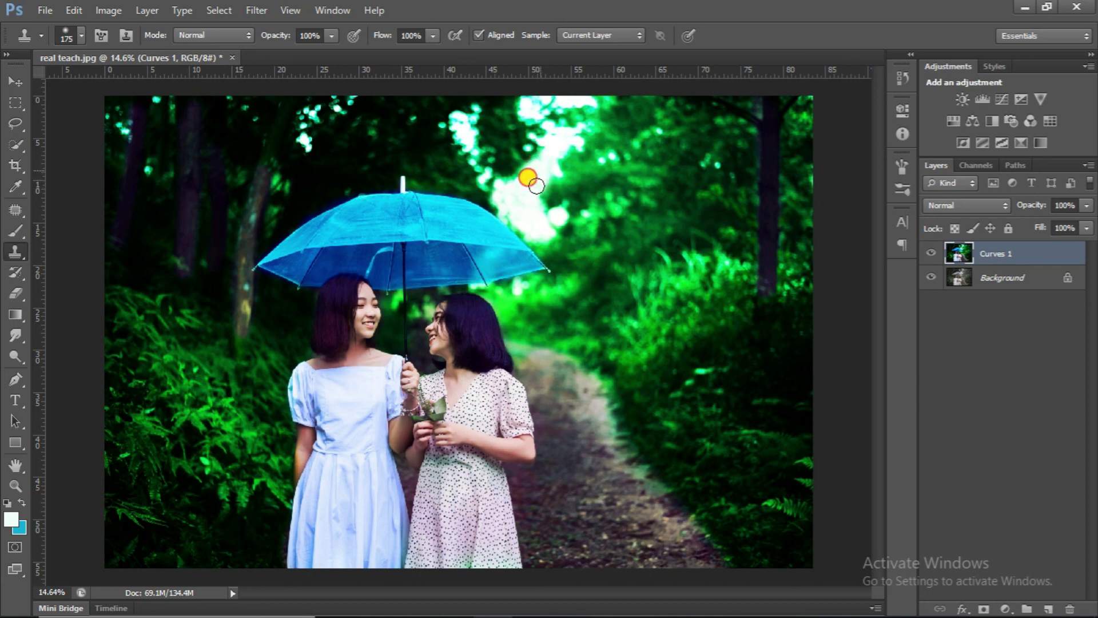
left_click(554, 130)
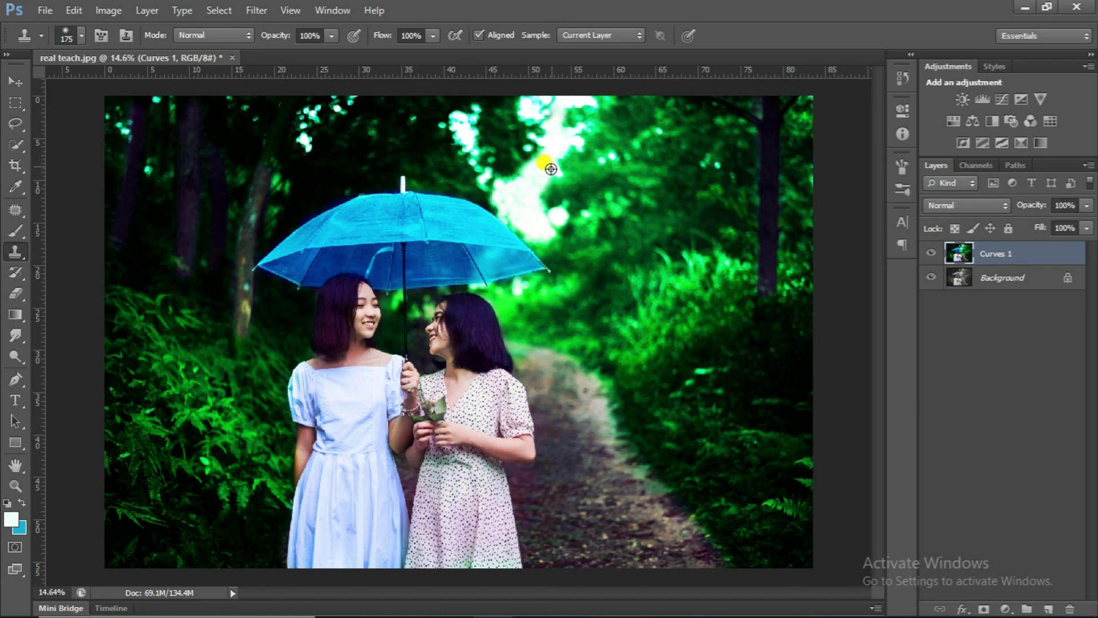
left_click(557, 138, "alt")
left_click_drag(554, 94, 539, 98)
left_click(534, 226, "alt")
left_click(521, 194)
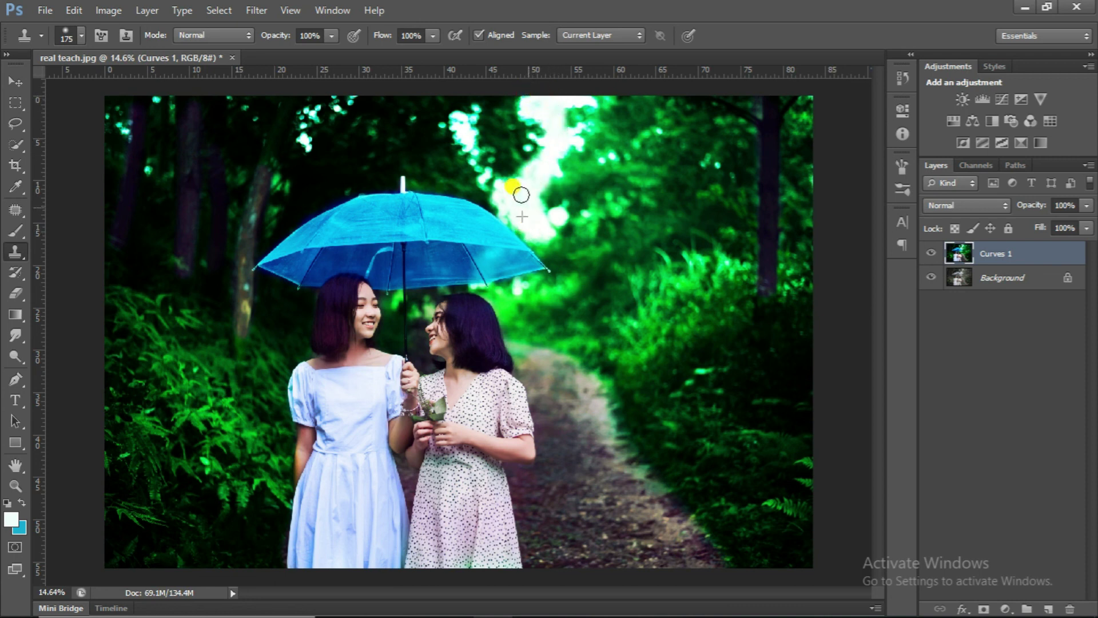
left_click_drag(473, 149, 467, 122)
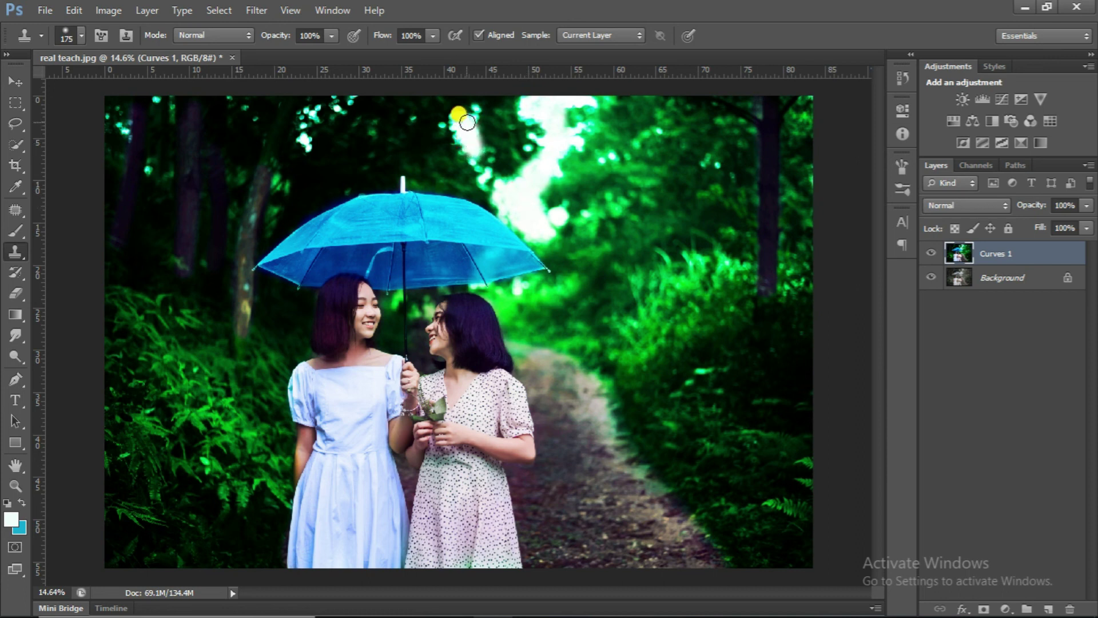
left_click_drag(541, 132, 533, 178)
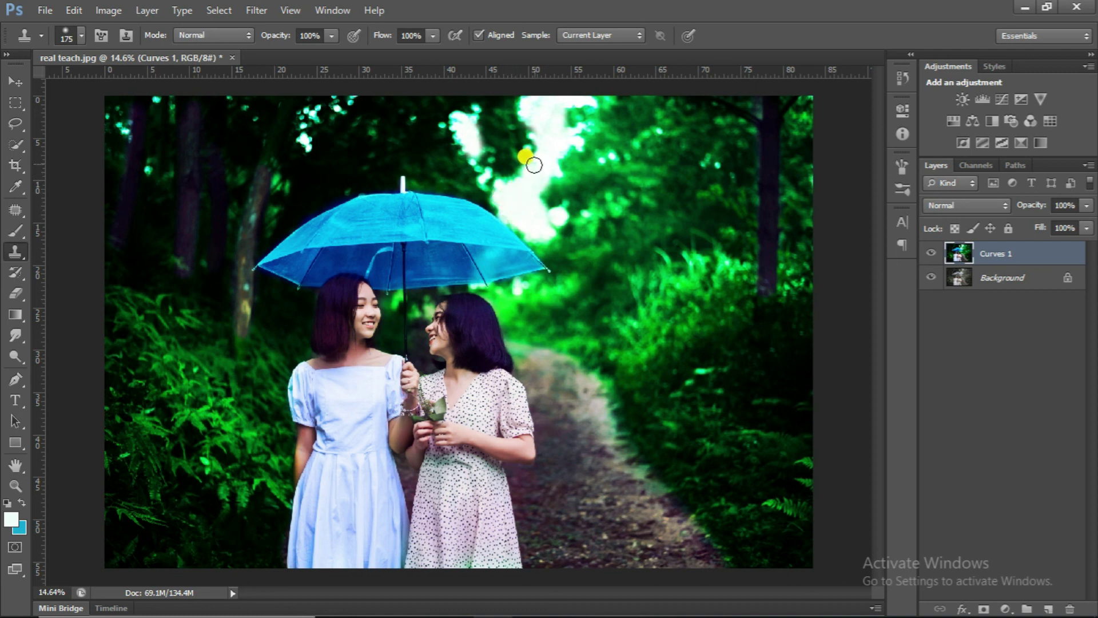
scroll(533, 165, "down", 2)
left_click(931, 253)
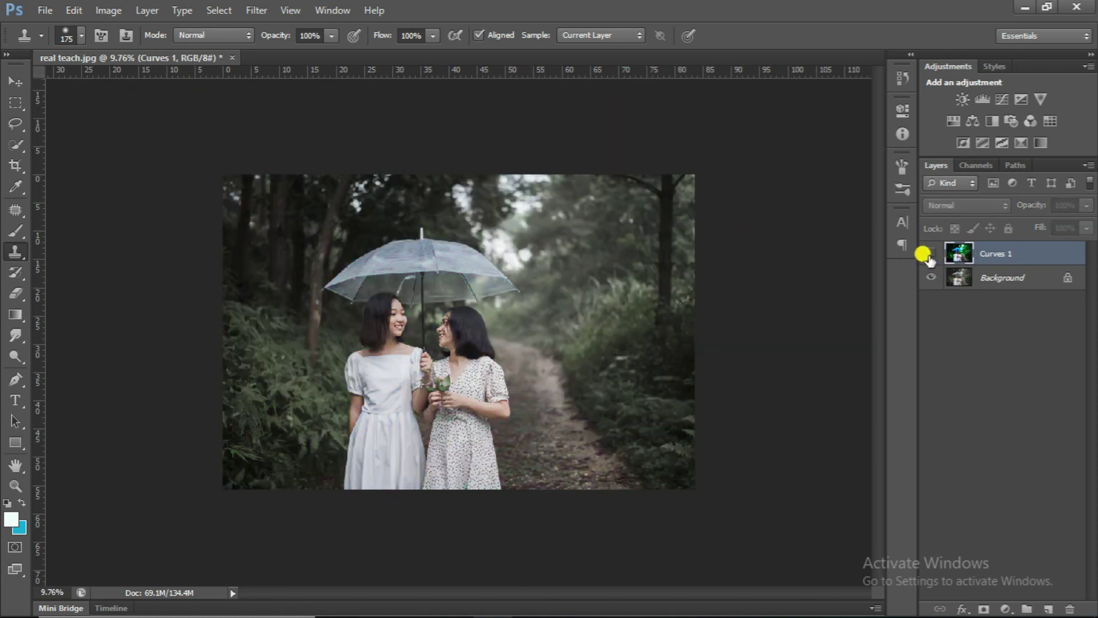
left_click(931, 254)
left_click(931, 253)
left_click(931, 253)
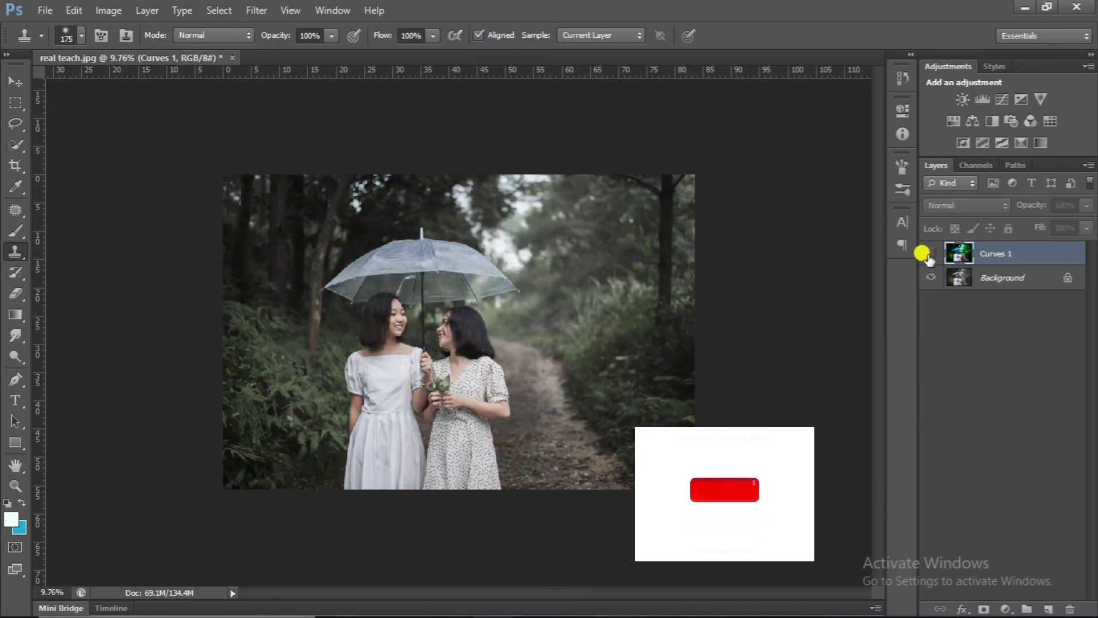
left_click(931, 253)
left_click(930, 253)
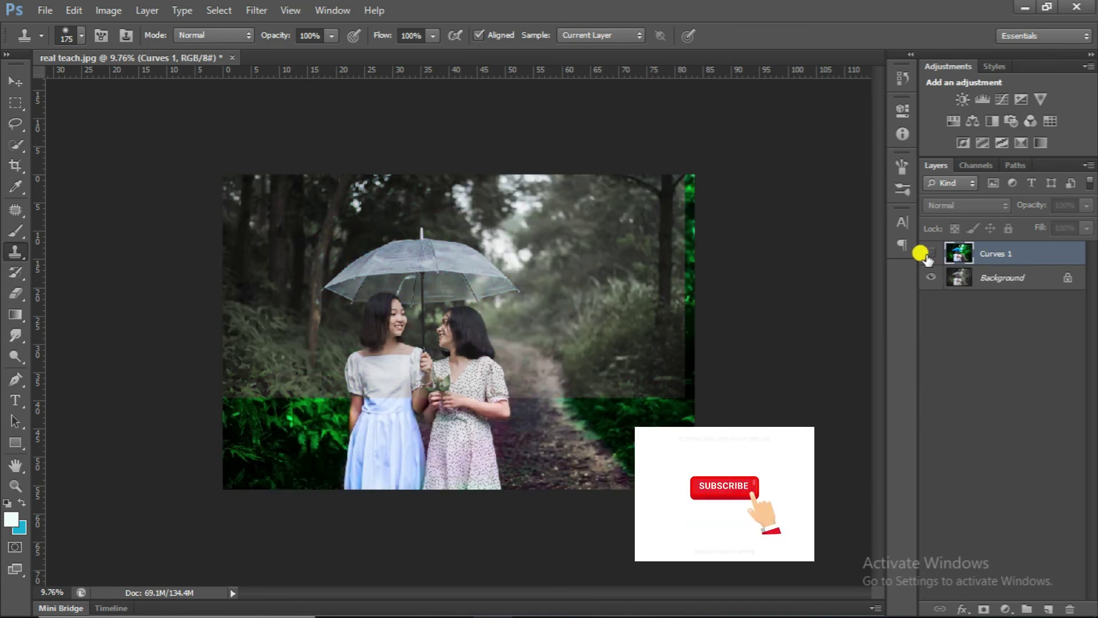
left_click(930, 254)
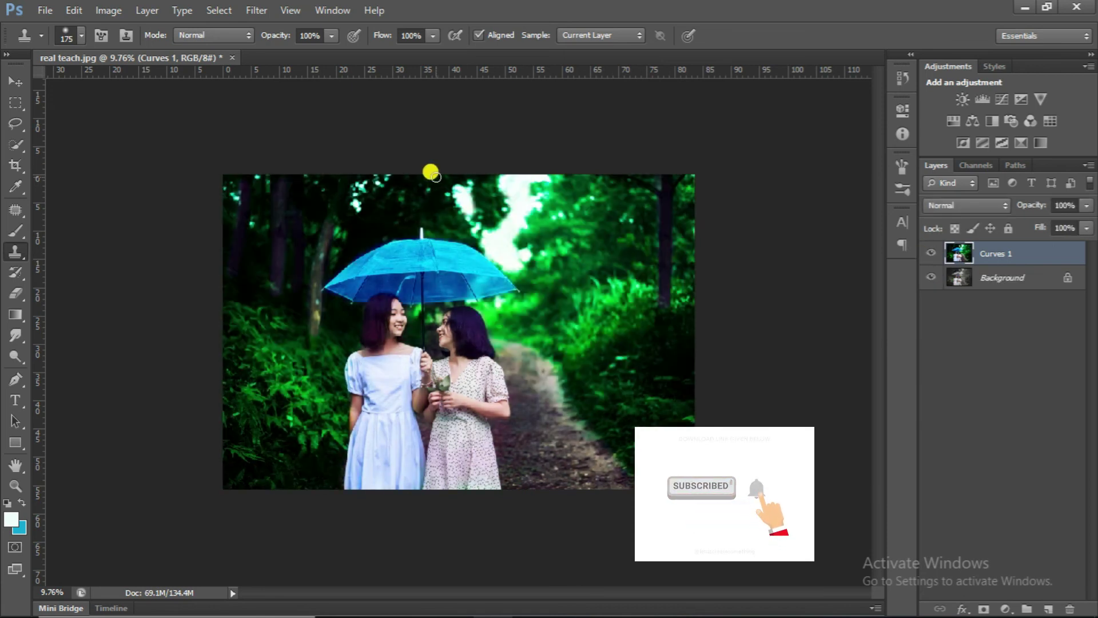
scroll(434, 174, "up", 1)
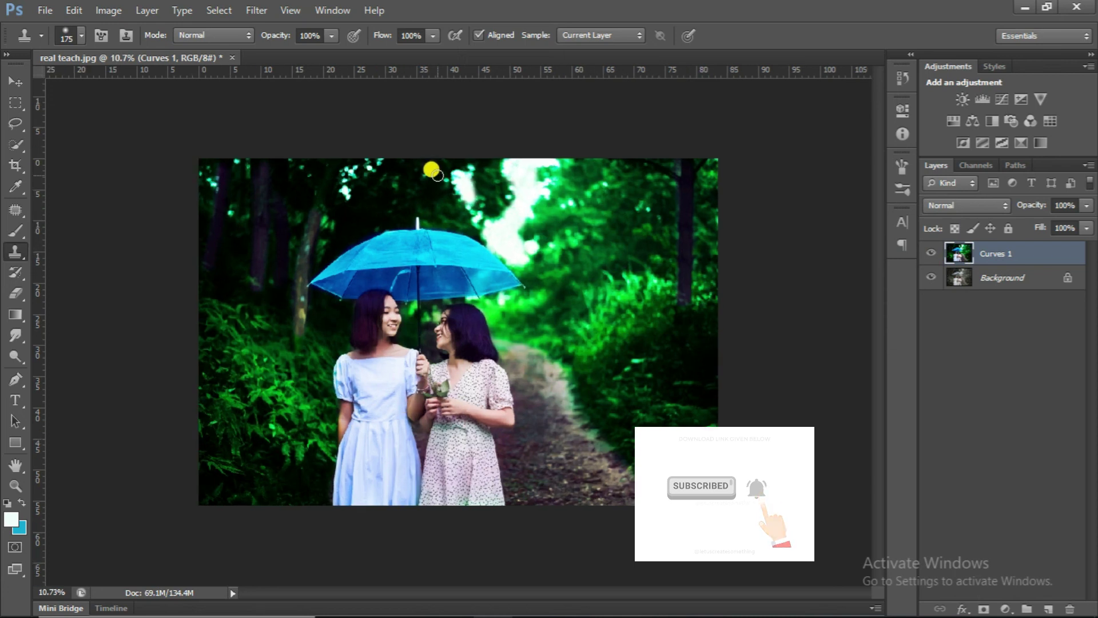